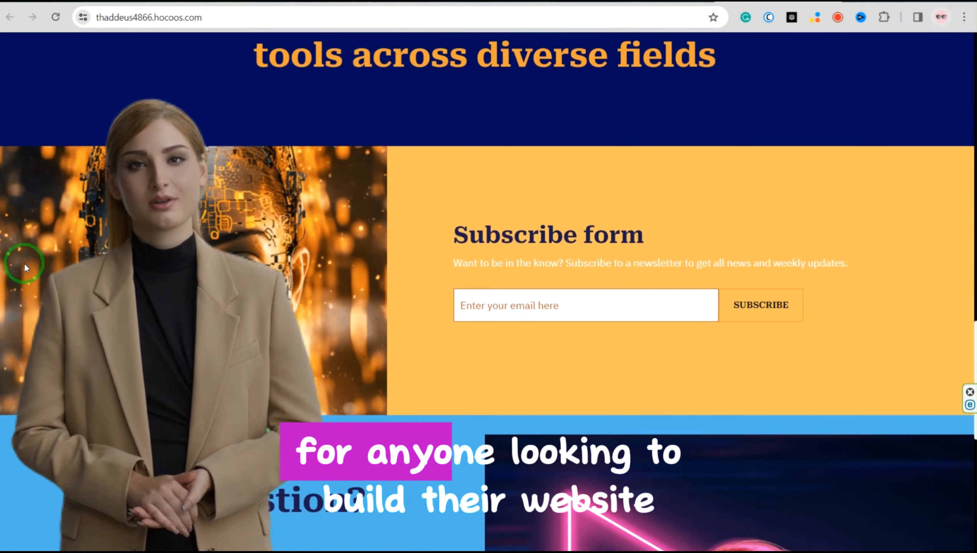
Look through the example website's subscribe form, contact section and tutorial gallery
{"action": "scroll", "coordinate": [24, 263], "scroll_direction": "down", "scroll_amount": 5}
{"action": "scroll", "coordinate": [23, 263], "scroll_direction": "down", "scroll_amount": 5}
{"action": "scroll", "coordinate": [23, 265], "scroll_direction": "down", "scroll_amount": 3}
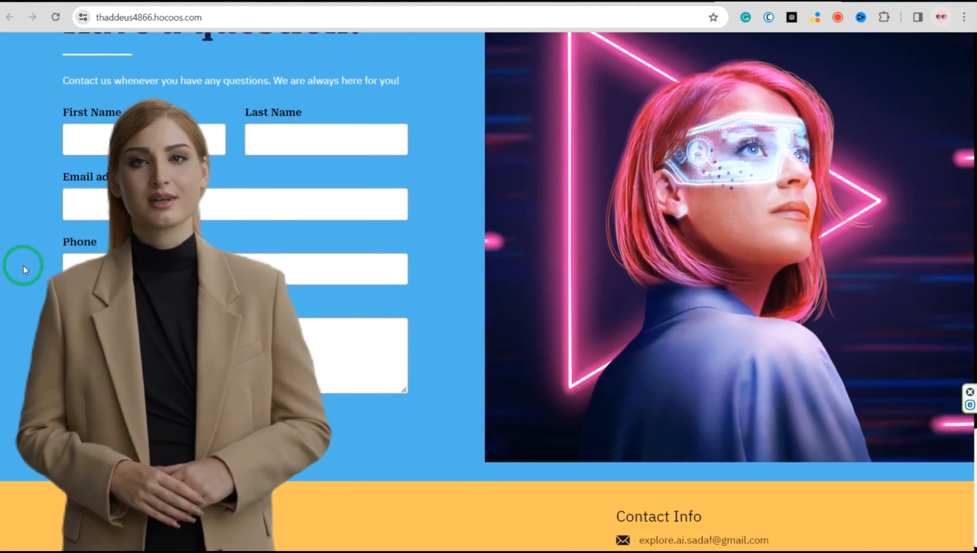
{"action": "scroll", "coordinate": [22, 266], "scroll_direction": "up", "scroll_amount": 3}
{"action": "scroll", "coordinate": [22, 266], "scroll_direction": "up", "scroll_amount": 15}
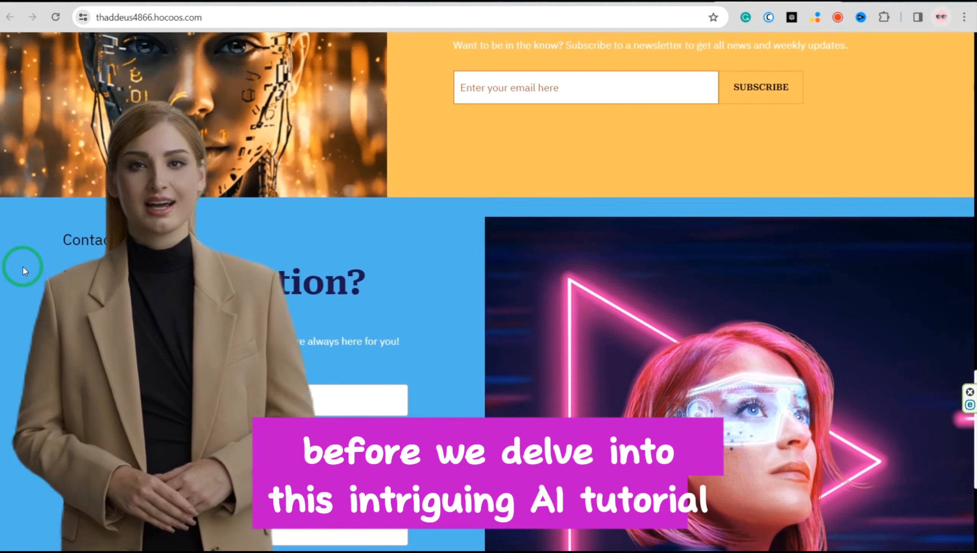
{"action": "scroll", "coordinate": [23, 266], "scroll_direction": "up", "scroll_amount": 3}
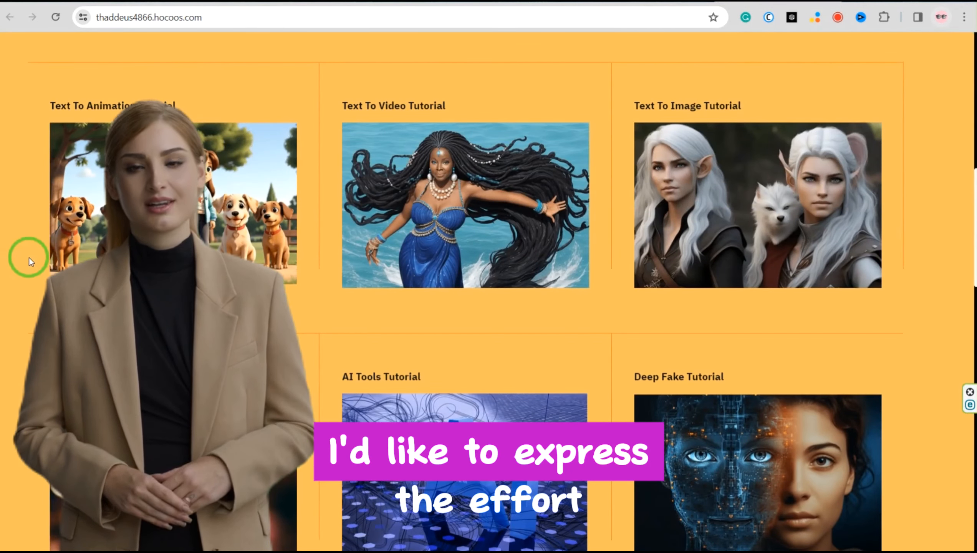
View the Text To Animation tutorial page of the example website and return to its home page
{"action": "left_click", "coordinate": [173, 218]}
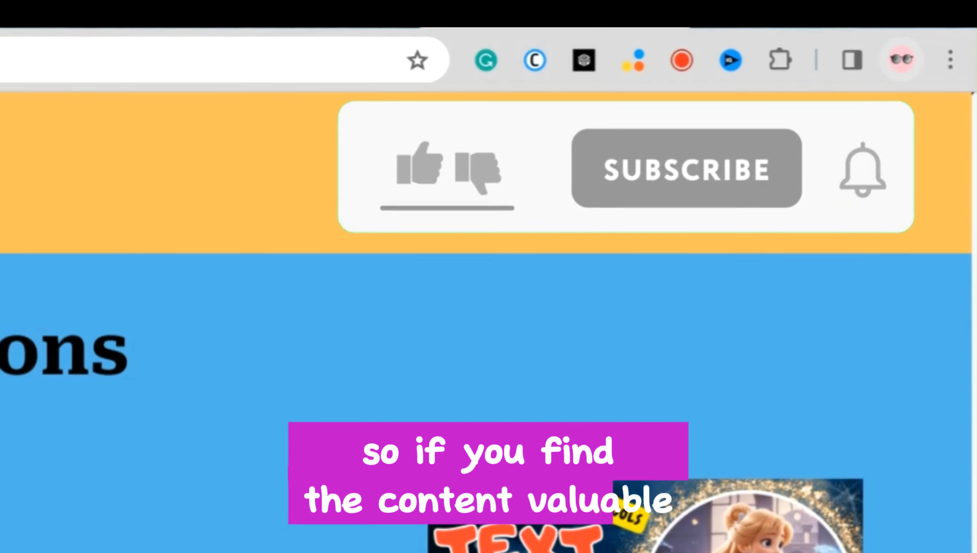
{"action": "scroll", "coordinate": [170, 508], "scroll_direction": "down", "scroll_amount": 10}
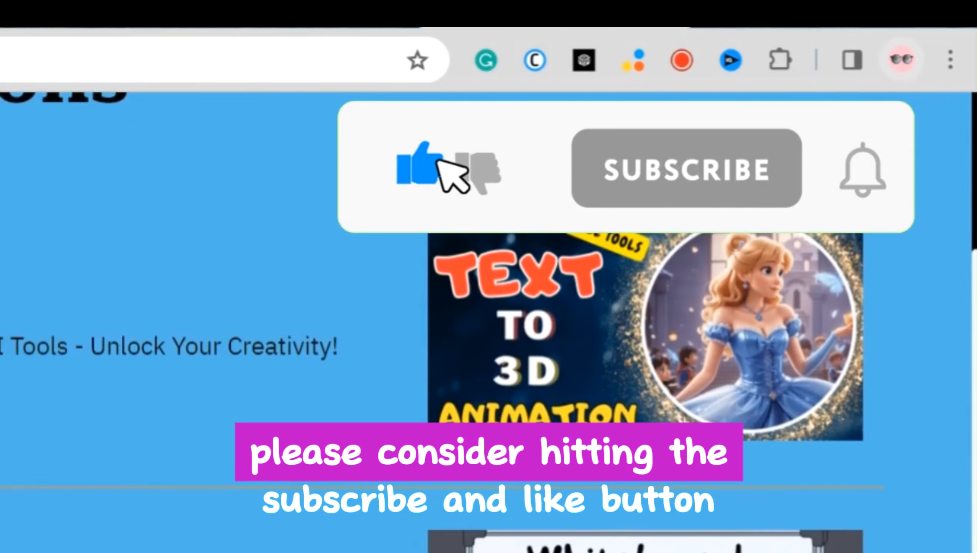
{"action": "scroll", "coordinate": [496, 298], "scroll_direction": "down", "scroll_amount": 3}
{"action": "scroll", "coordinate": [496, 299], "scroll_direction": "up", "scroll_amount": 1}
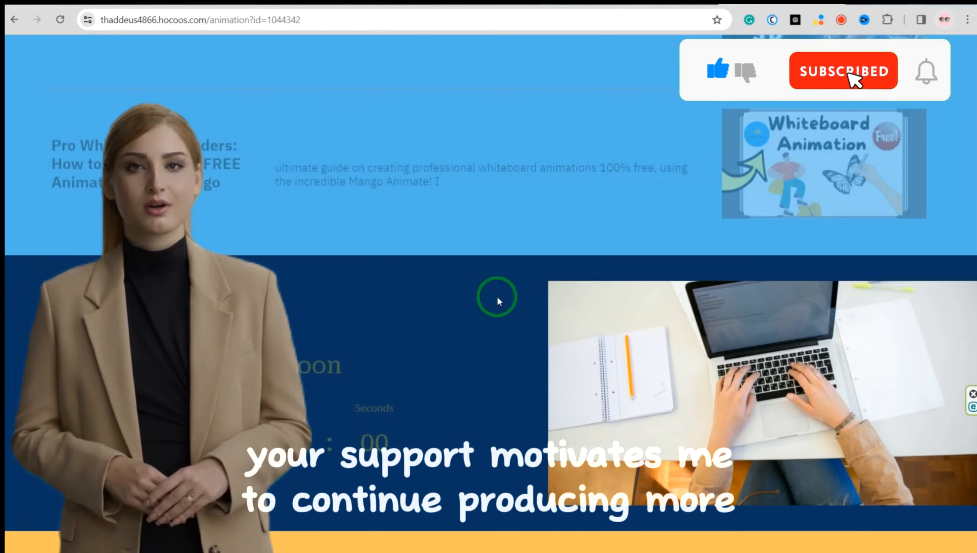
{"action": "scroll", "coordinate": [494, 296], "scroll_direction": "down", "scroll_amount": 2}
{"action": "scroll", "coordinate": [489, 299], "scroll_direction": "up", "scroll_amount": 7}
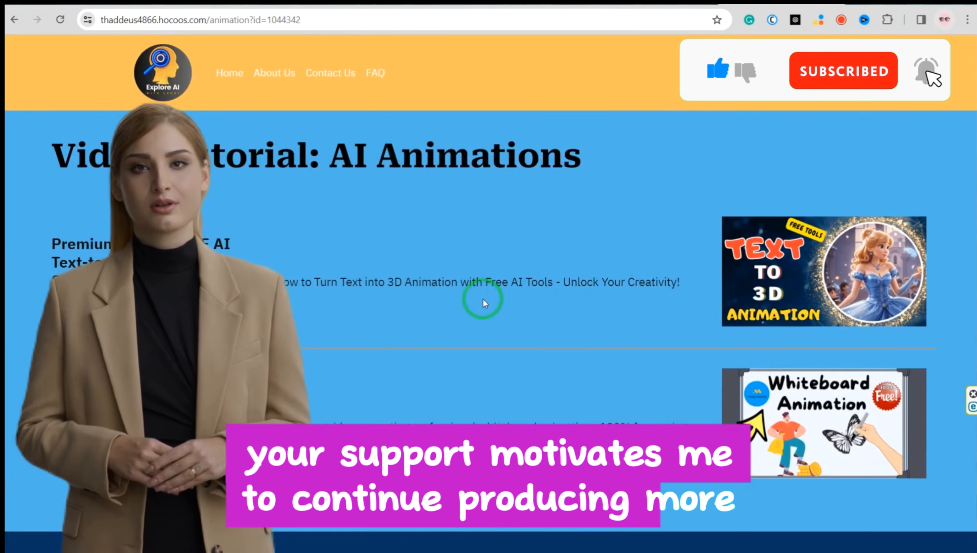
{"action": "left_click", "coordinate": [15, 20]}
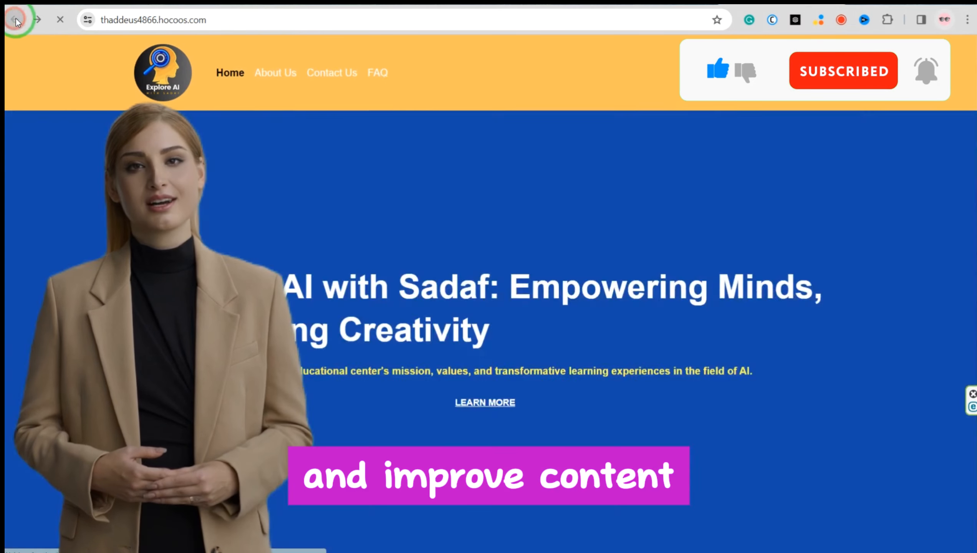
{"action": "scroll", "coordinate": [332, 258], "scroll_direction": "down", "scroll_amount": 3}
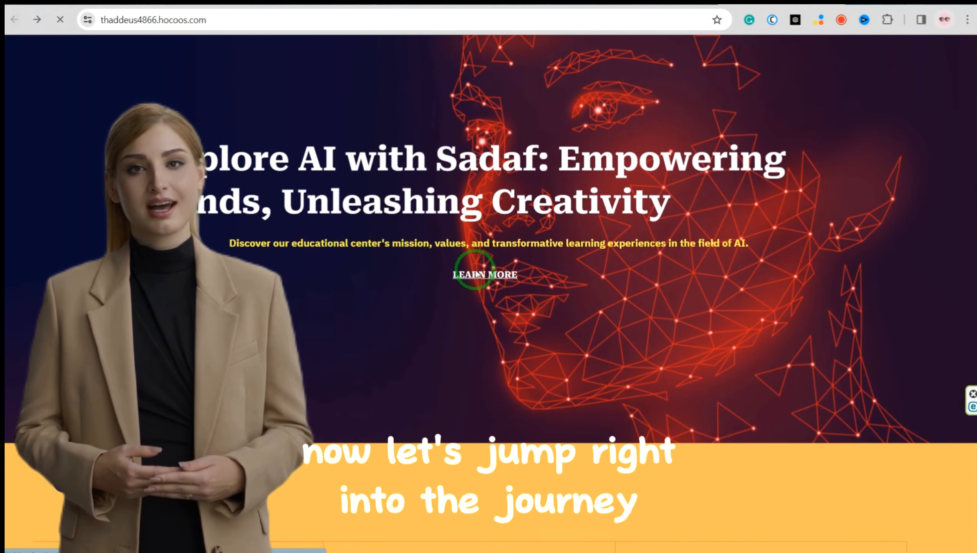
{"action": "scroll", "coordinate": [323, 310], "scroll_direction": "down", "scroll_amount": 7}
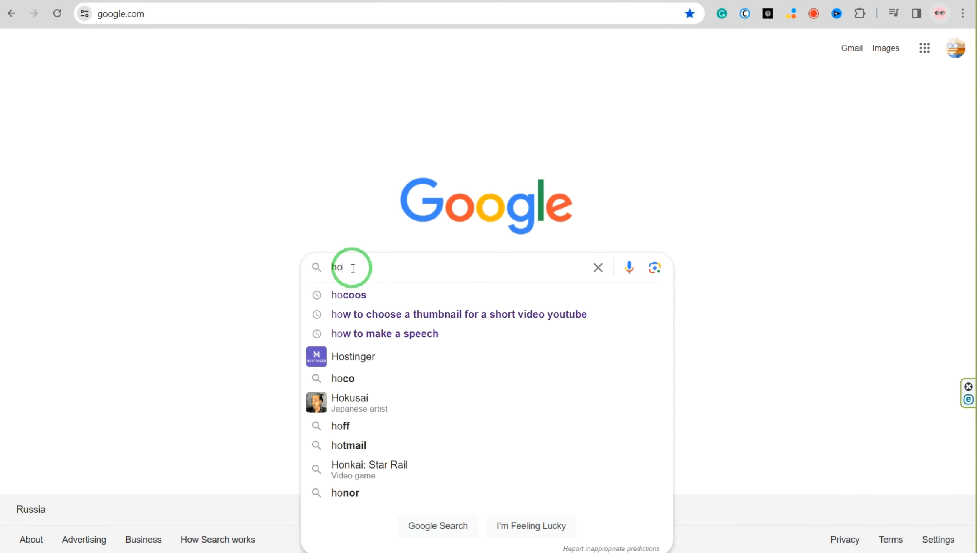
Search Google for "hocoos" and open the Hocoos AI Website Builder site
{"action": "type", "text": "coos"}
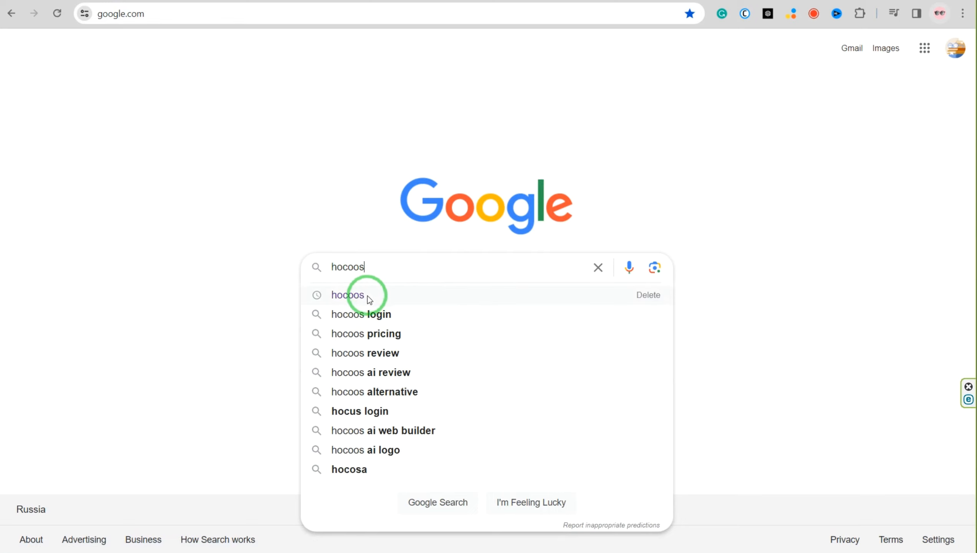
{"action": "left_click", "coordinate": [366, 296]}
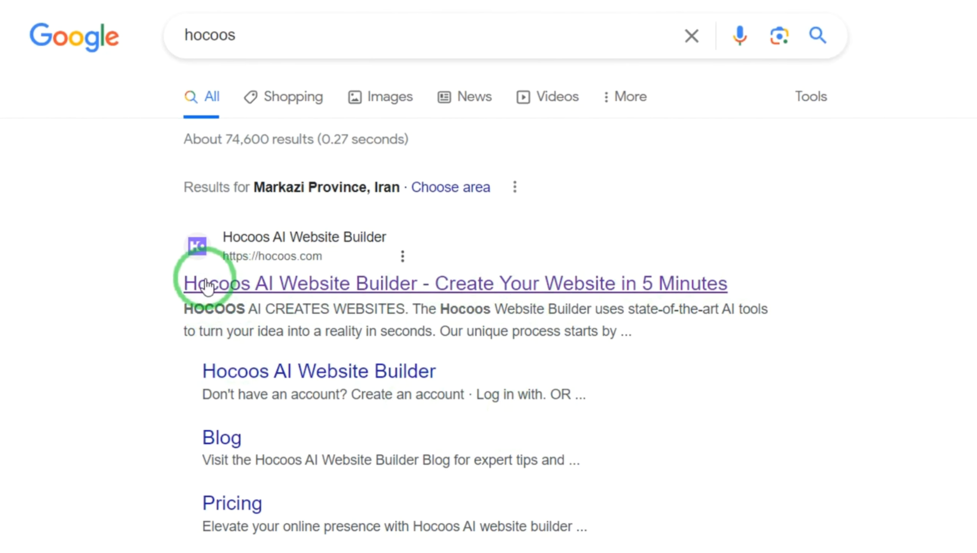
{"action": "left_click", "coordinate": [536, 286]}
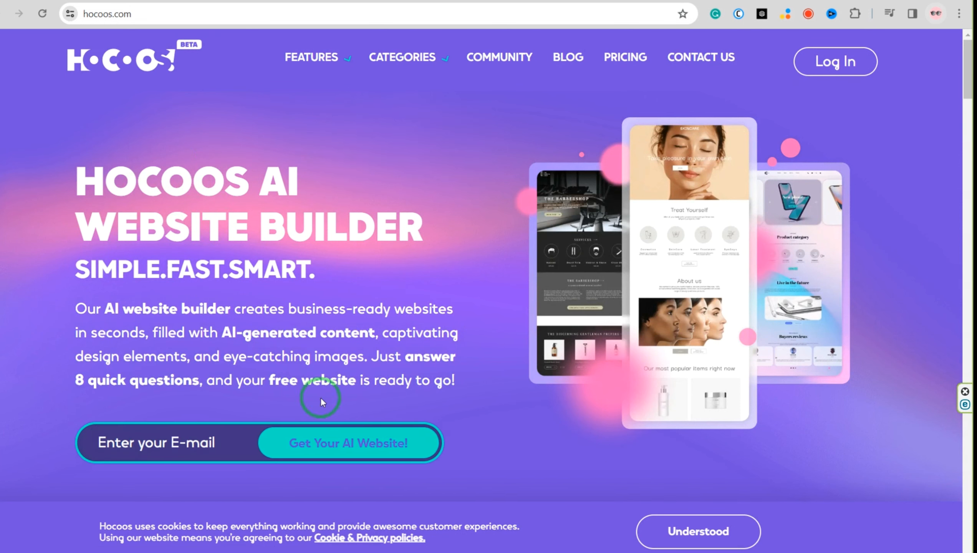
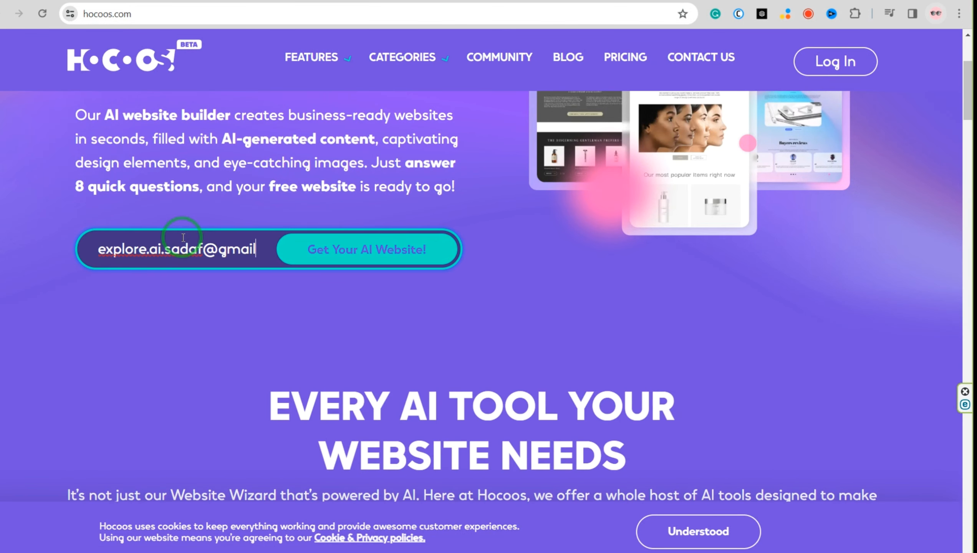
Start the AI website wizard with the account e-mail address and submit education center as the website category
{"action": "left_click", "coordinate": [322, 250]}
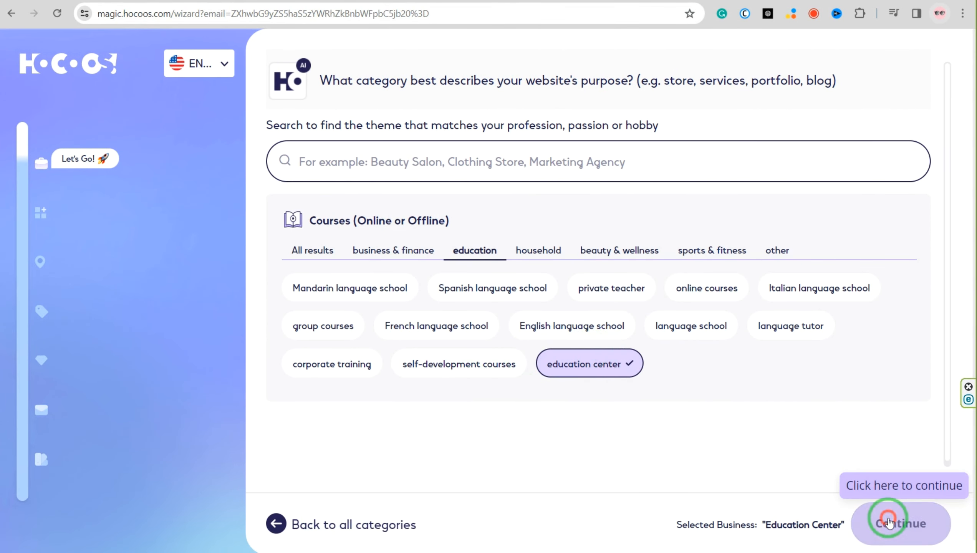
{"action": "left_click", "coordinate": [889, 523]}
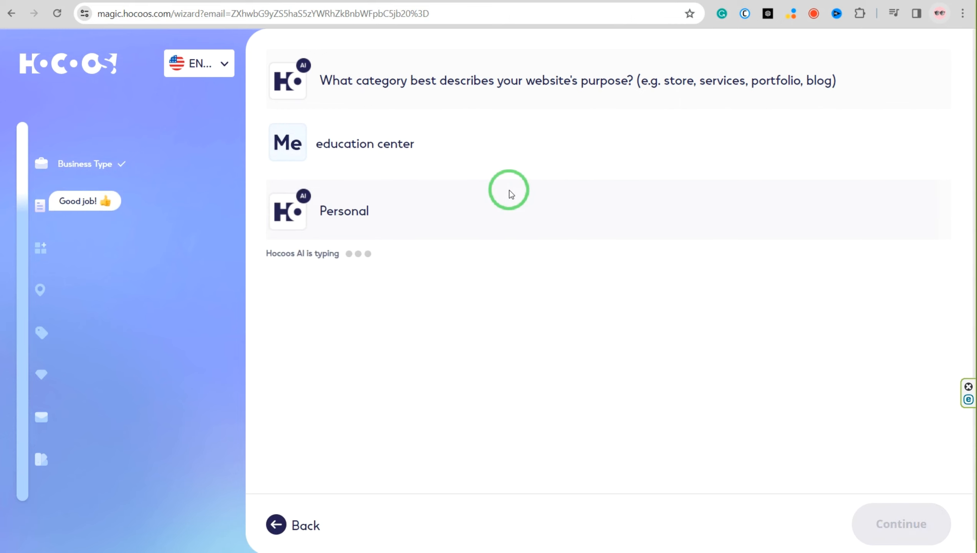
Submit Tutoring as the offered service and Collect testimonials as the website feature in the wizard
{"action": "left_click", "coordinate": [638, 377]}
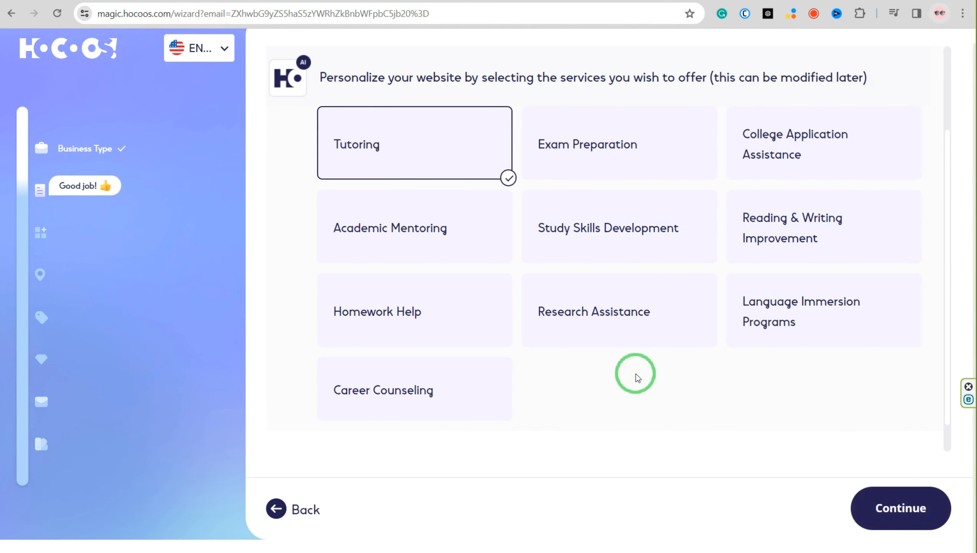
{"action": "left_click", "coordinate": [887, 504]}
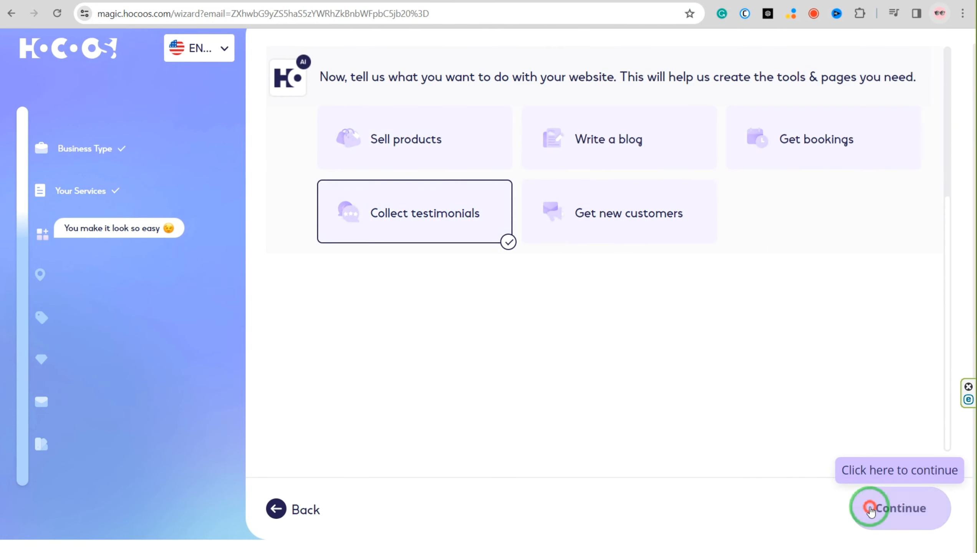
{"action": "left_click", "coordinate": [873, 508]}
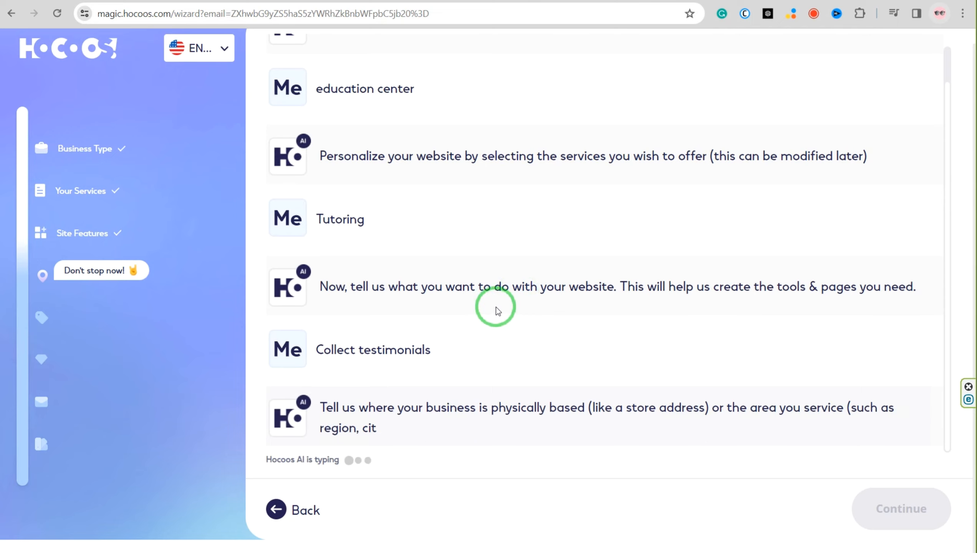
Set the location to online business only and let visitors get in touch by website contact form and e-mail
{"action": "left_click", "coordinate": [829, 163]}
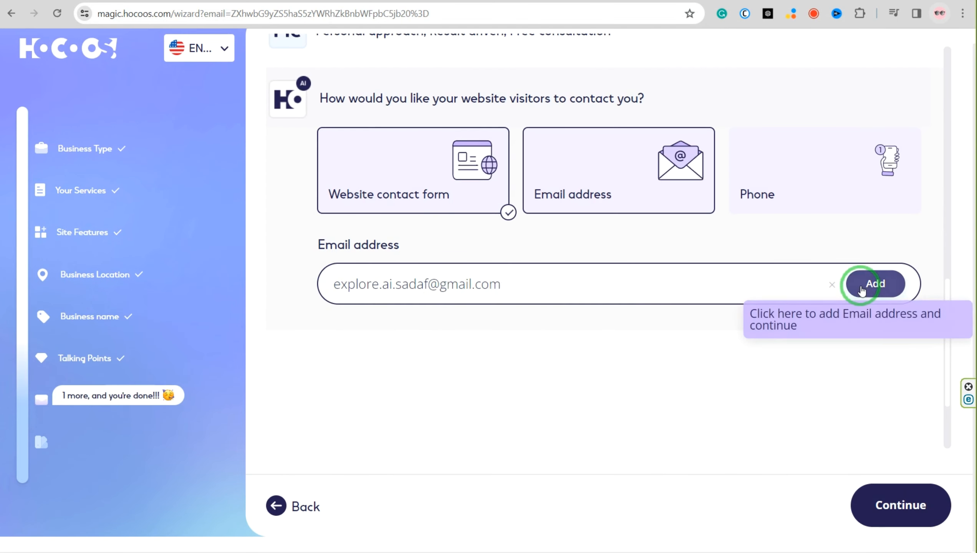
{"action": "left_click", "coordinate": [875, 284]}
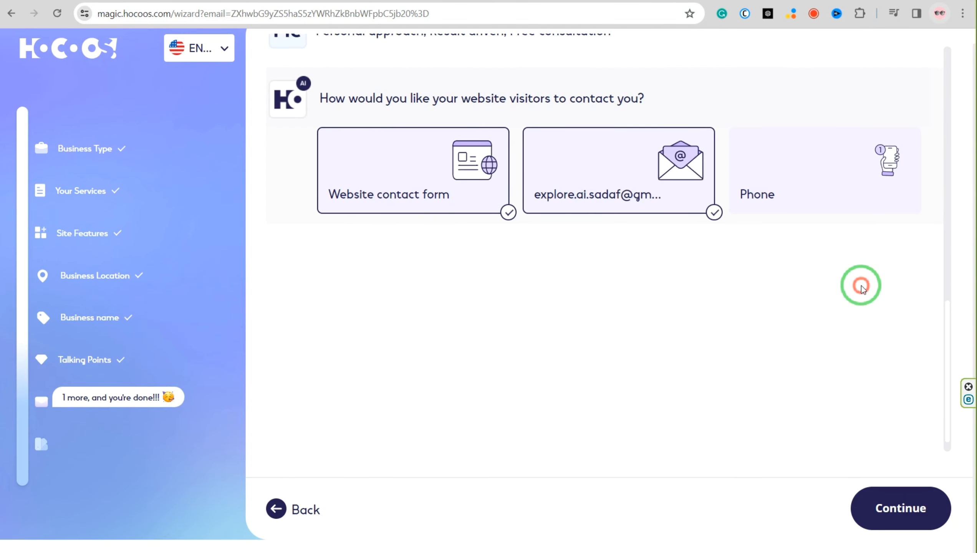
{"action": "left_click", "coordinate": [873, 507]}
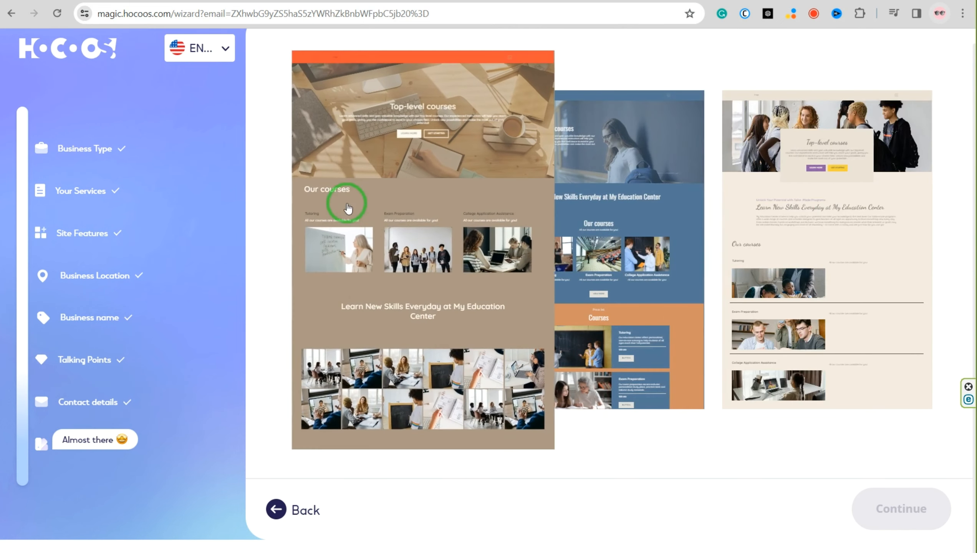
Choose the layout with the desk photo and orange header, and apply the white, tan, orange and black color palette
{"action": "left_click", "coordinate": [429, 294]}
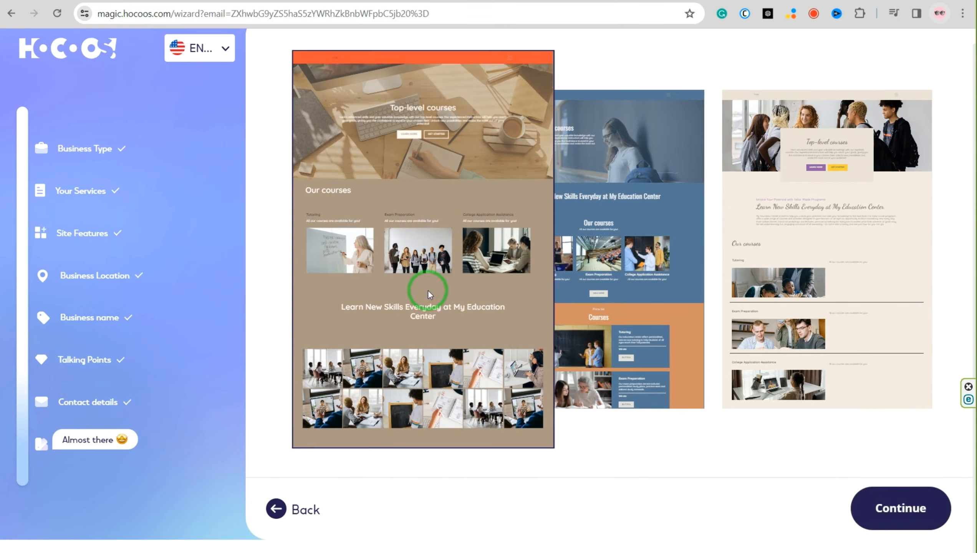
{"action": "left_click", "coordinate": [899, 508]}
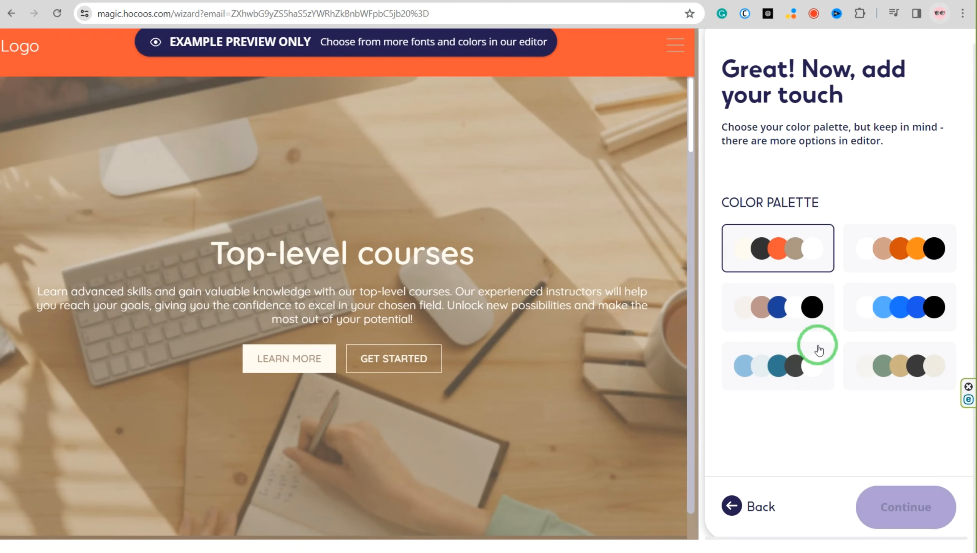
{"action": "left_click", "coordinate": [923, 259]}
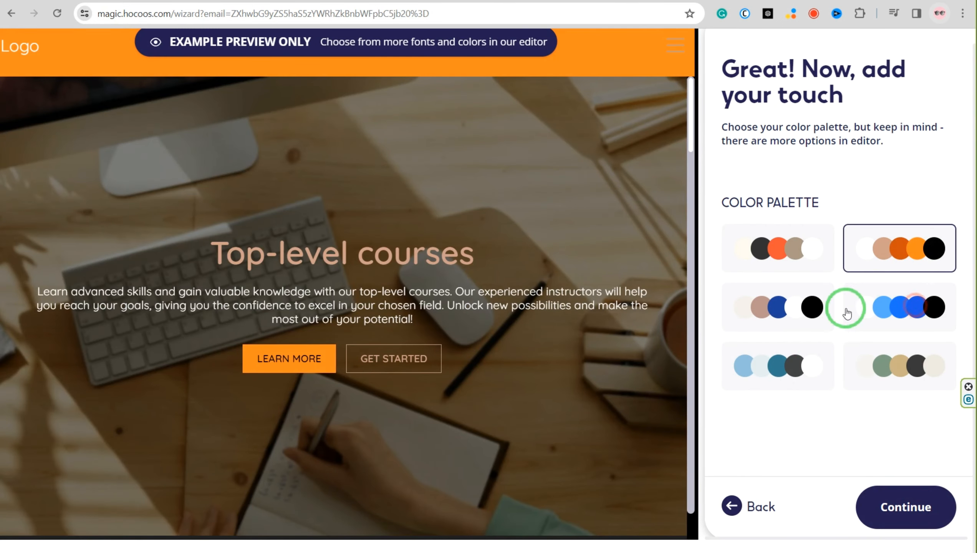
{"action": "left_click", "coordinate": [882, 509]}
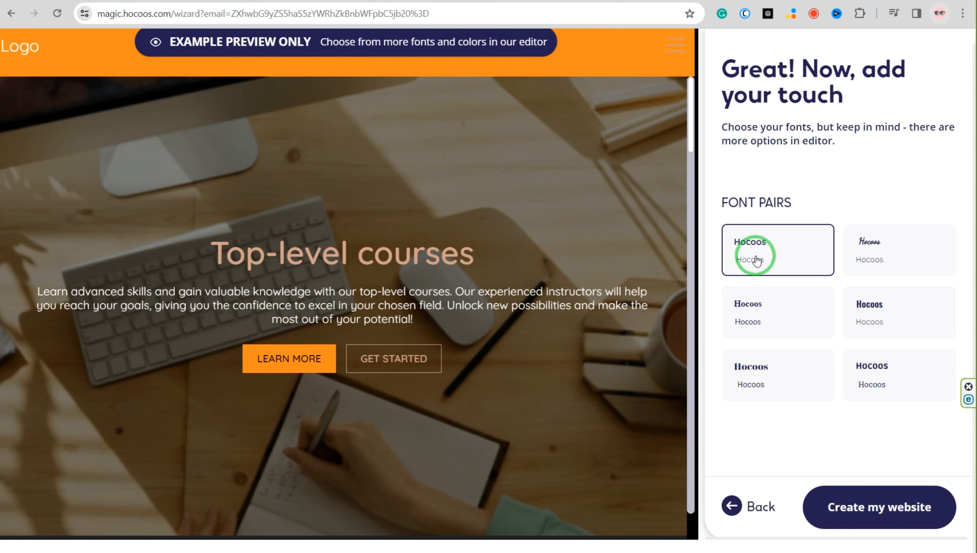
Try the serif font pairs on the preview and create the website
{"action": "left_click", "coordinate": [752, 306]}
{"action": "left_click", "coordinate": [767, 378]}
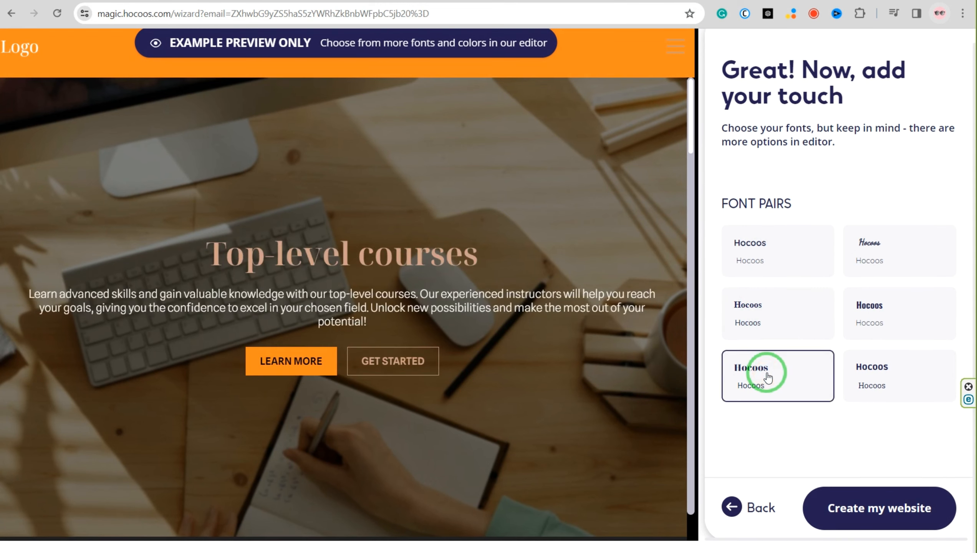
{"action": "left_click", "coordinate": [881, 511]}
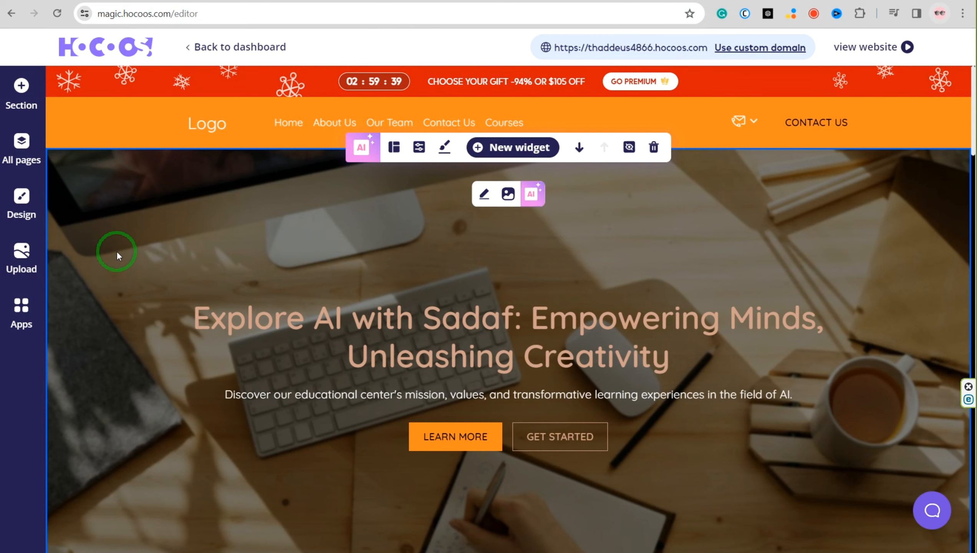
Look through the generated home page in the editor, from the hero section to the contact map and footer
{"action": "scroll", "coordinate": [116, 251], "scroll_direction": "down", "scroll_amount": 10}
{"action": "scroll", "coordinate": [84, 244], "scroll_direction": "down", "scroll_amount": 7}
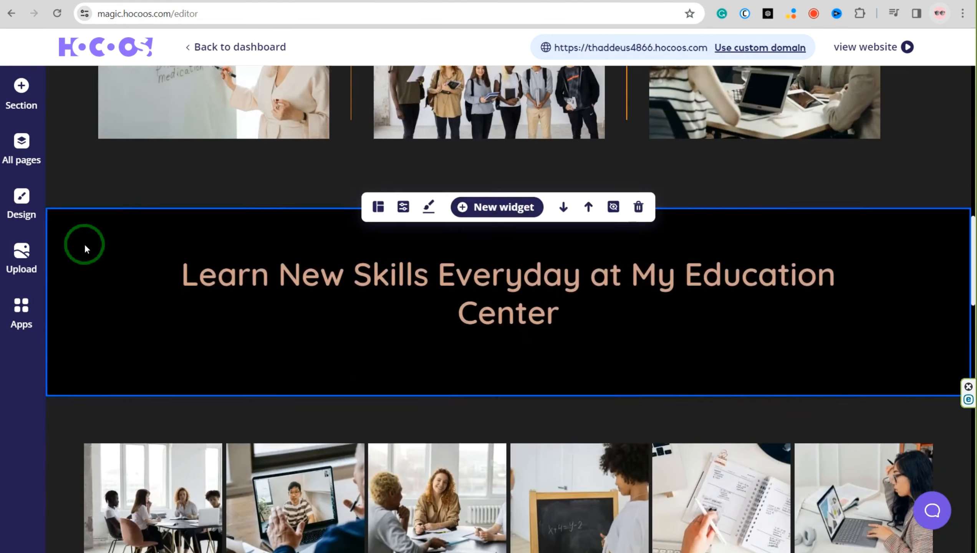
{"action": "scroll", "coordinate": [85, 247], "scroll_direction": "down", "scroll_amount": 15}
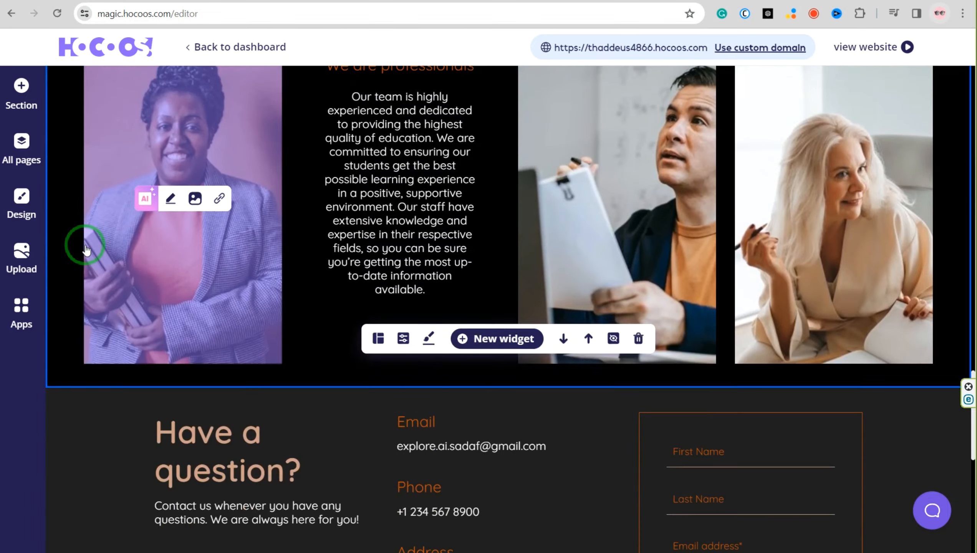
{"action": "scroll", "coordinate": [86, 246], "scroll_direction": "down", "scroll_amount": 12}
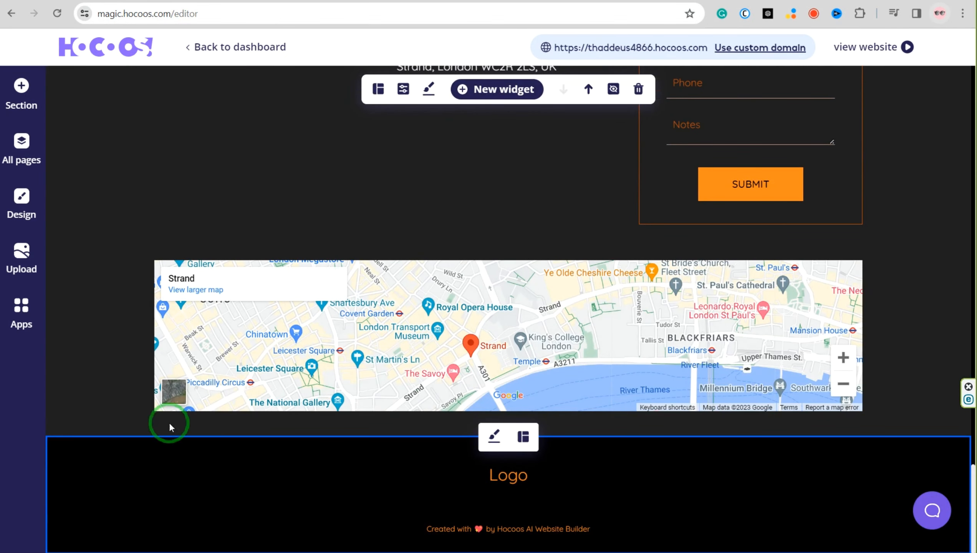
{"action": "scroll", "coordinate": [168, 423], "scroll_direction": "up", "scroll_amount": 20}
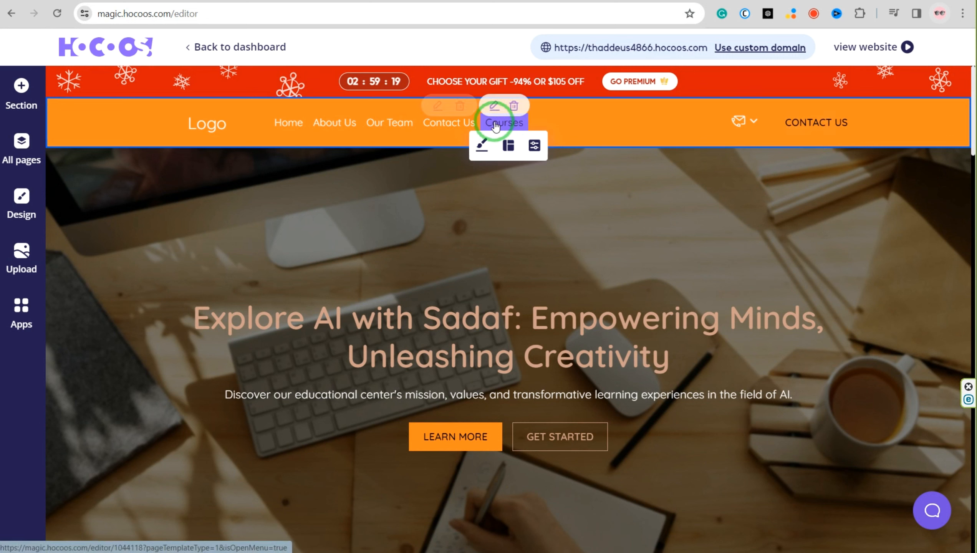
Set the header logo to use an image instead of text
{"action": "mouse_move", "coordinate": [191, 128]}
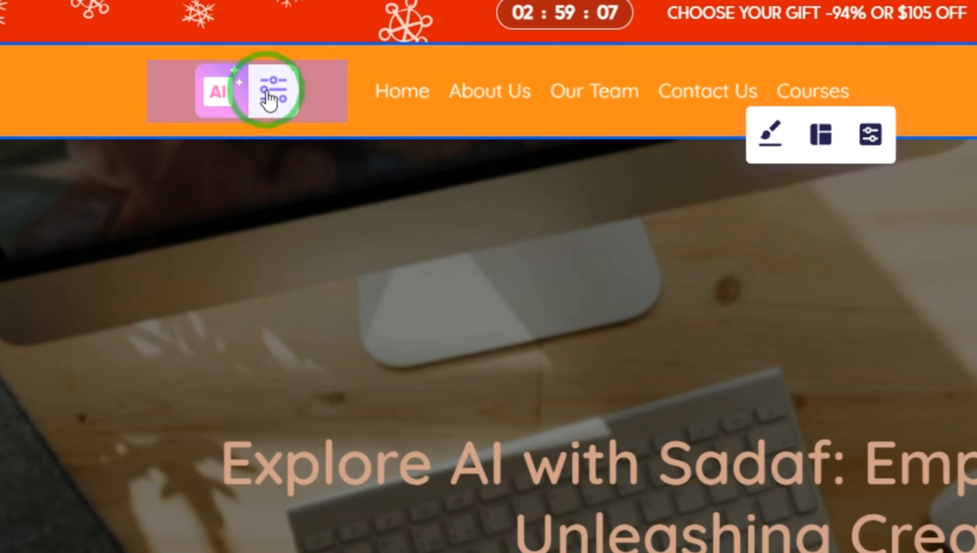
{"action": "left_click", "coordinate": [271, 93]}
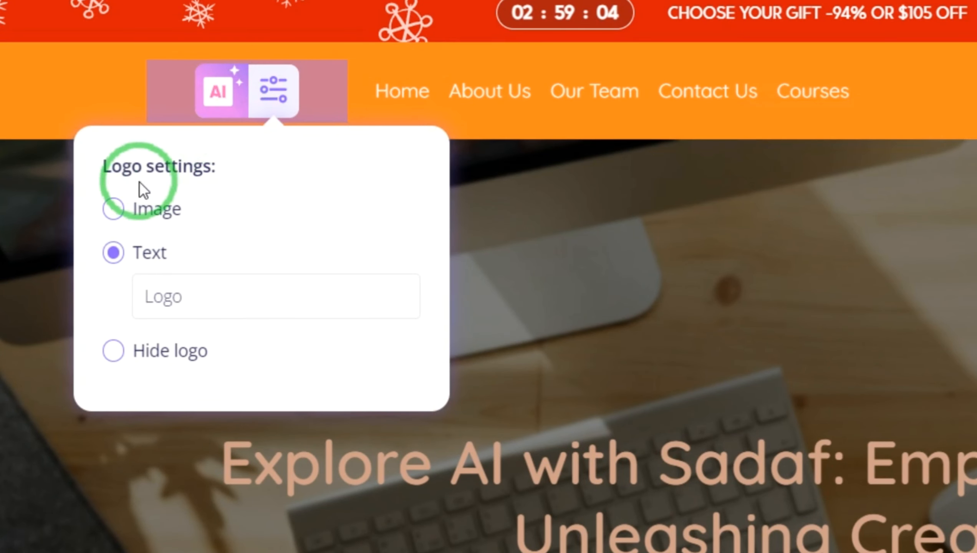
{"action": "left_click", "coordinate": [113, 210]}
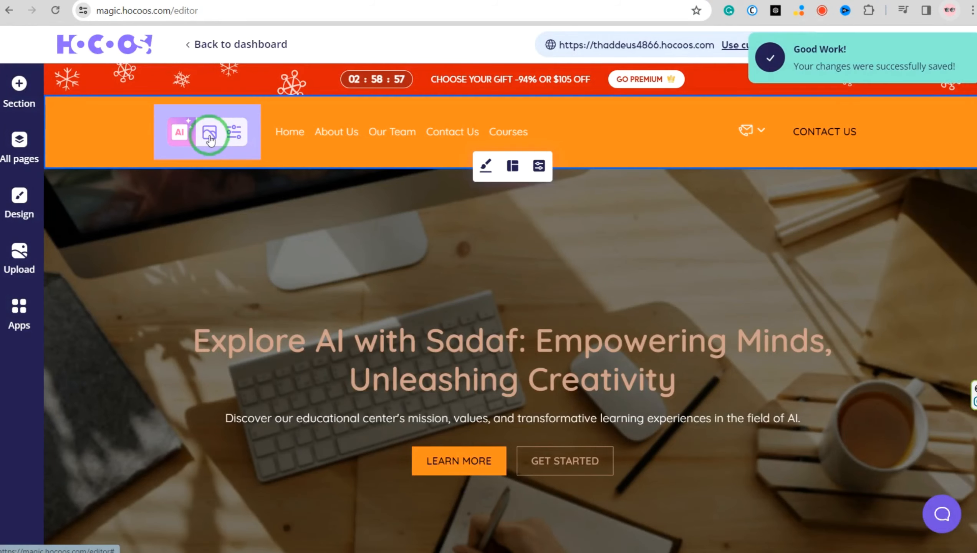
Open the image editor for the header logo and look through the upload options and free education center images
{"action": "left_click", "coordinate": [251, 113]}
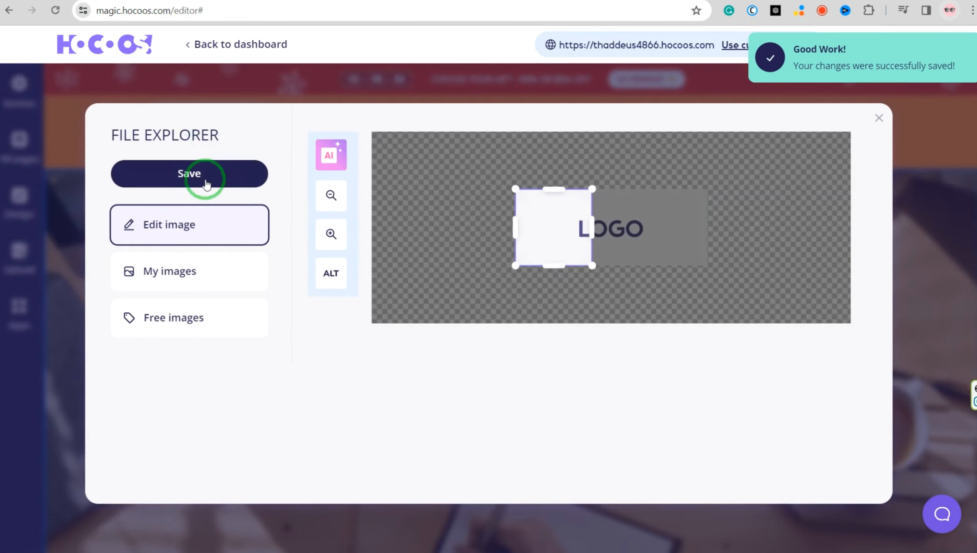
{"action": "left_click_drag", "start_coordinate": [584, 228], "coordinate": [697, 234]}
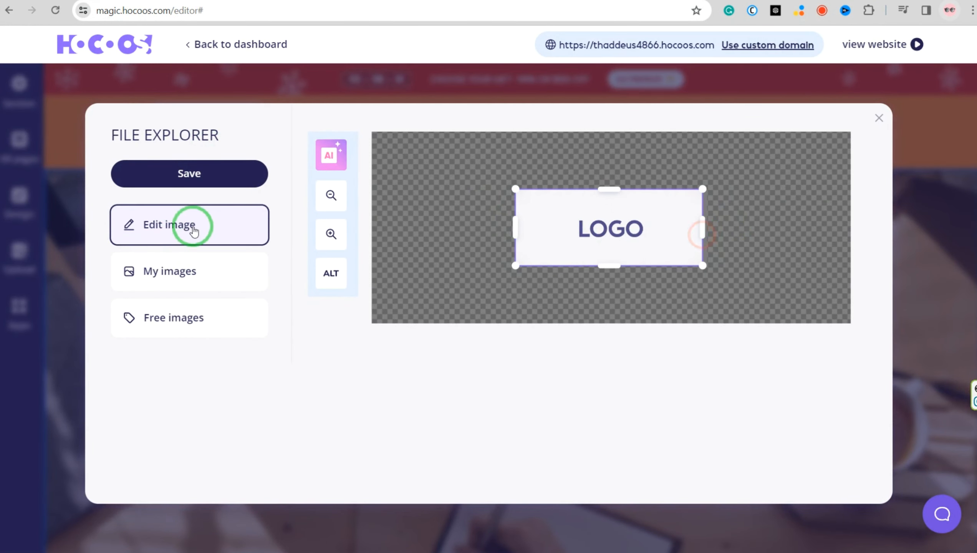
{"action": "left_click", "coordinate": [159, 275]}
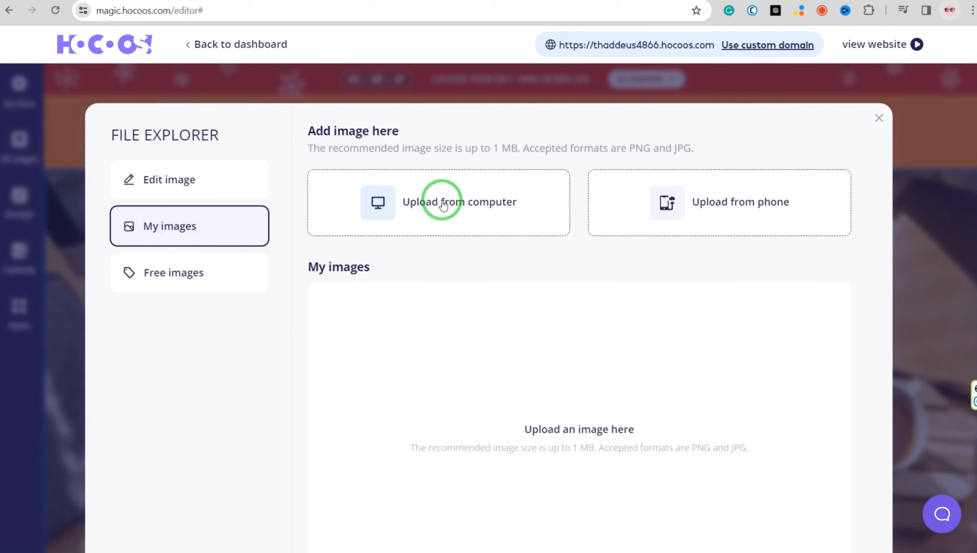
{"action": "left_click", "coordinate": [170, 271]}
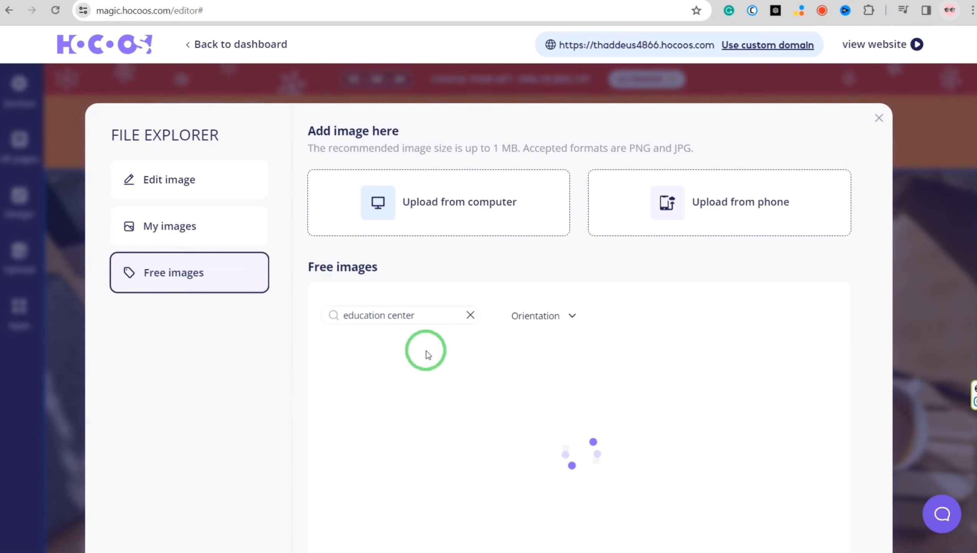
{"action": "scroll", "coordinate": [426, 350], "scroll_direction": "down", "scroll_amount": 5}
{"action": "scroll", "coordinate": [450, 351], "scroll_direction": "down", "scroll_amount": 2}
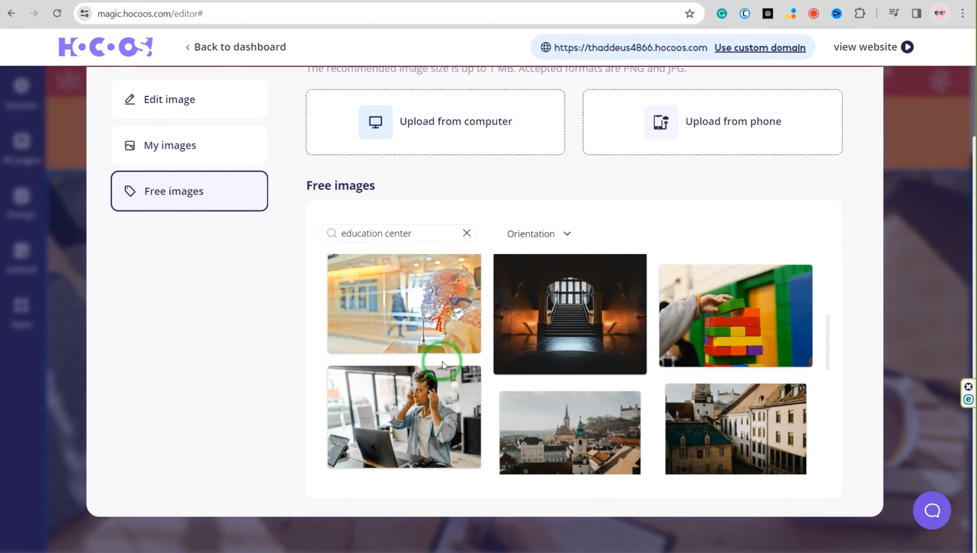
{"action": "scroll", "coordinate": [445, 362], "scroll_direction": "down", "scroll_amount": 4}
{"action": "scroll", "coordinate": [451, 369], "scroll_direction": "down", "scroll_amount": 3}
{"action": "scroll", "coordinate": [523, 350], "scroll_direction": "up", "scroll_amount": 10}
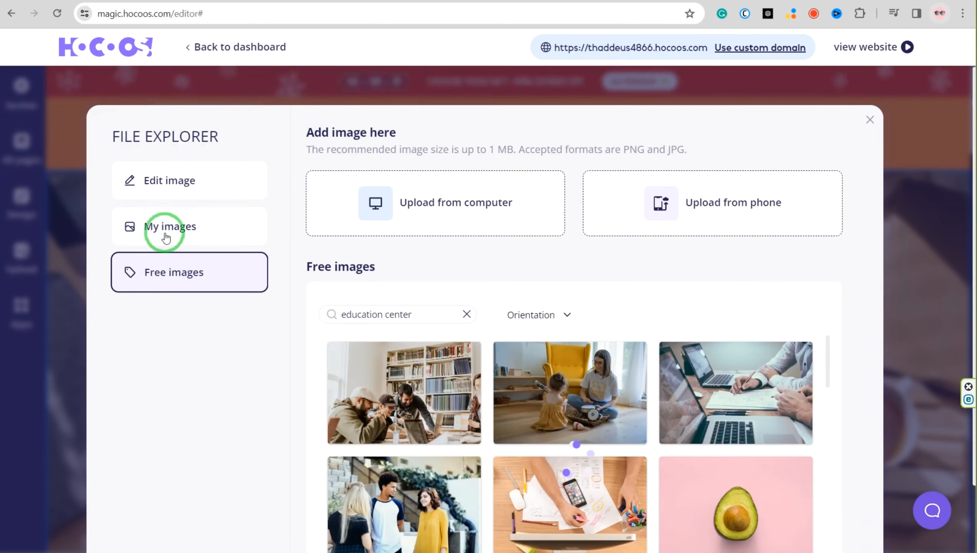
Upload the logo file "Explore AI final-photoaidcom-cropped" from the computer and select it as the header logo image
{"action": "left_click", "coordinate": [166, 227]}
{"action": "left_click", "coordinate": [458, 202]}
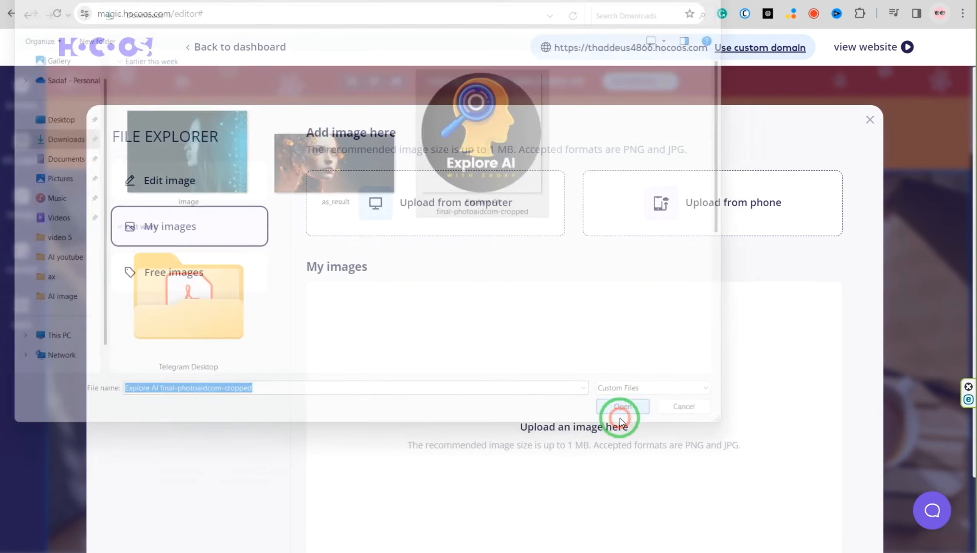
{"action": "left_click", "coordinate": [620, 417]}
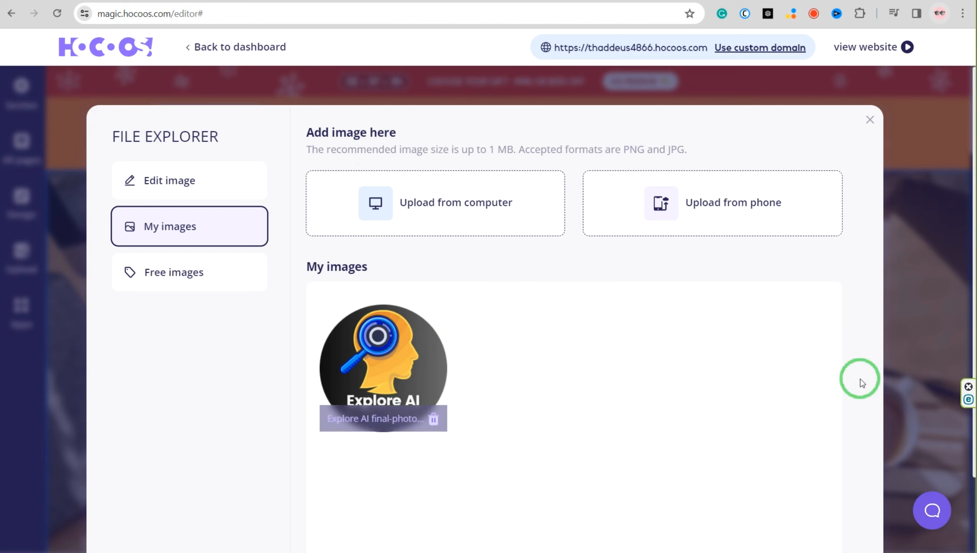
{"action": "left_click", "coordinate": [342, 362]}
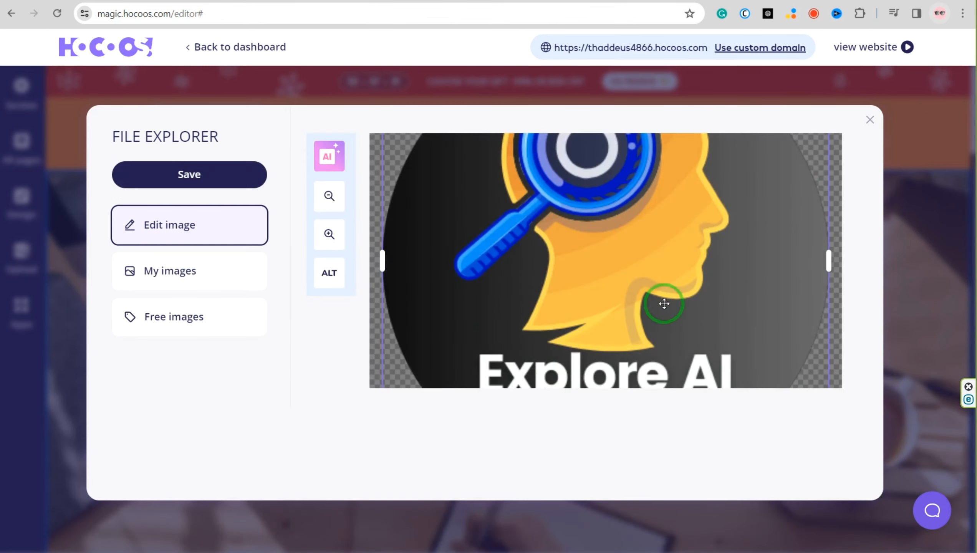
Zoom out the logo image so the whole circular design fits inside the crop frame, and save it
{"action": "scroll", "coordinate": [691, 302], "scroll_direction": "up", "scroll_amount": 2}
{"action": "scroll", "coordinate": [691, 304], "scroll_direction": "down", "scroll_amount": 1}
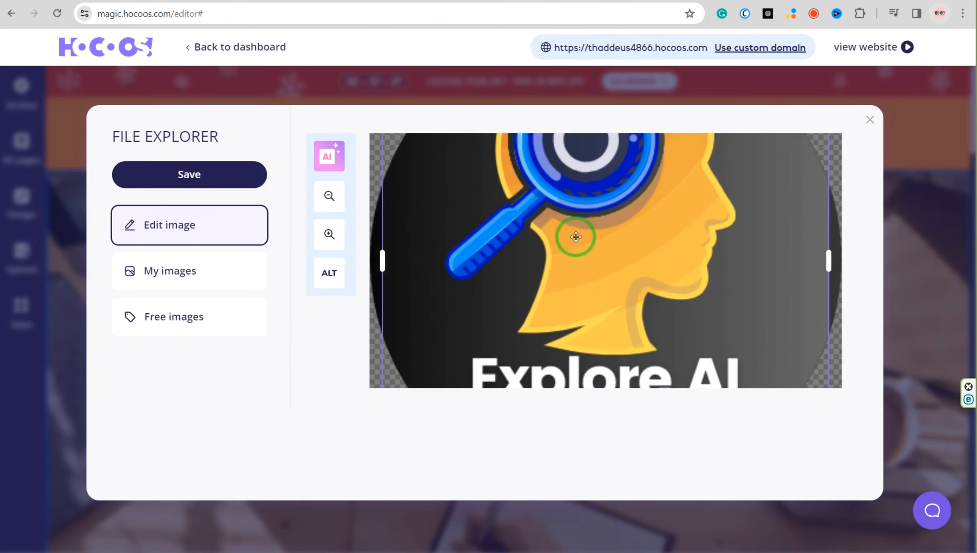
{"action": "scroll", "coordinate": [610, 280], "scroll_direction": "down", "scroll_amount": 1}
{"action": "left_click", "coordinate": [329, 198]}
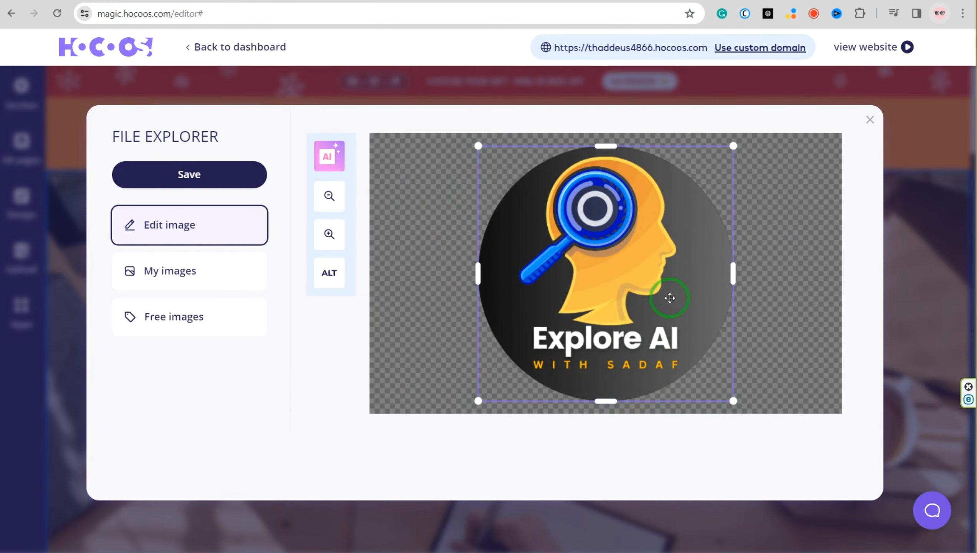
{"action": "left_click", "coordinate": [173, 175]}
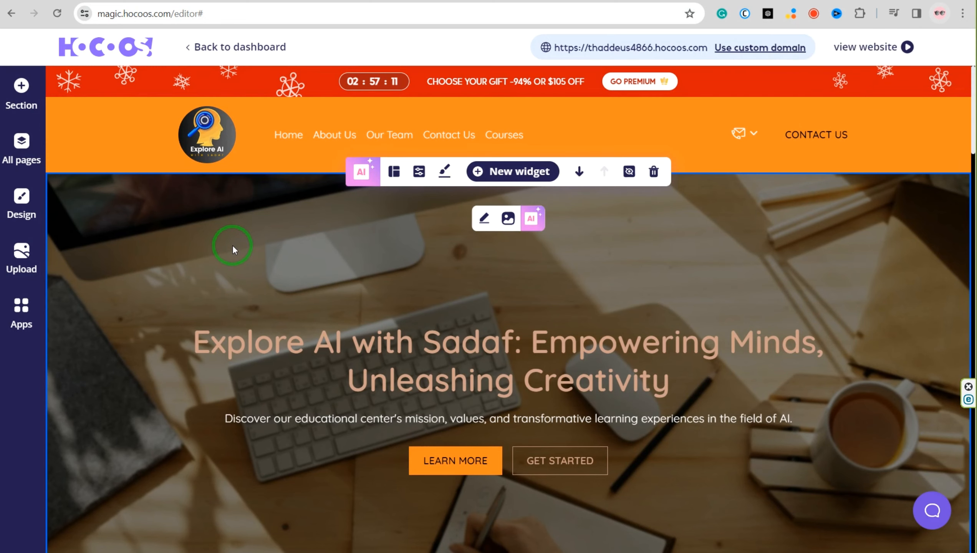
Try the Sidebar menu layout in the header, preview the opened menu, and restore the Horizontal layout
{"action": "left_click", "coordinate": [527, 125]}
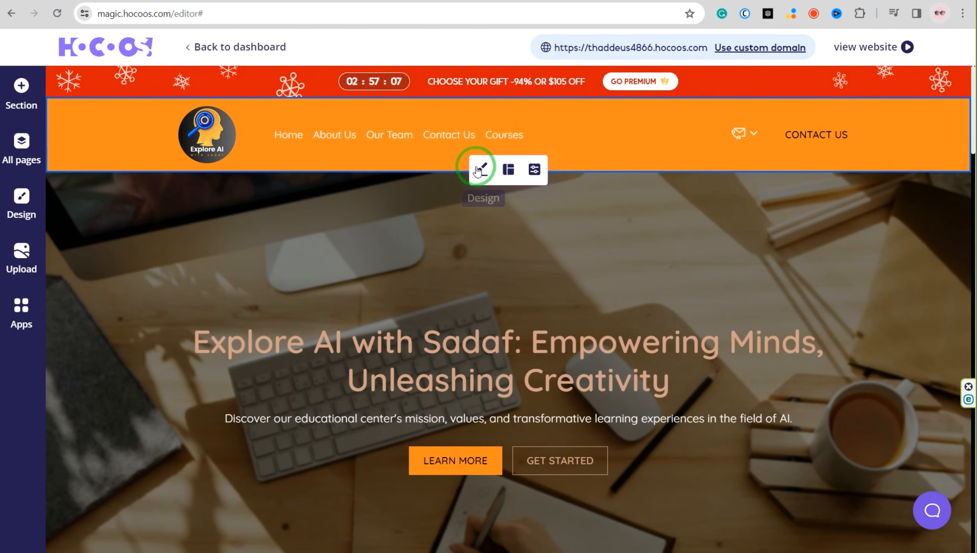
{"action": "left_click", "coordinate": [509, 169]}
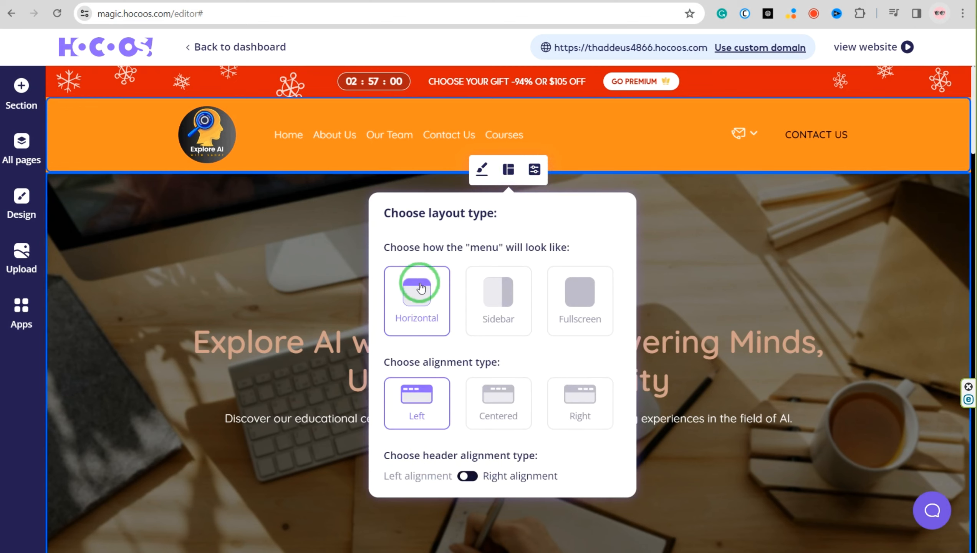
{"action": "left_click", "coordinate": [500, 293]}
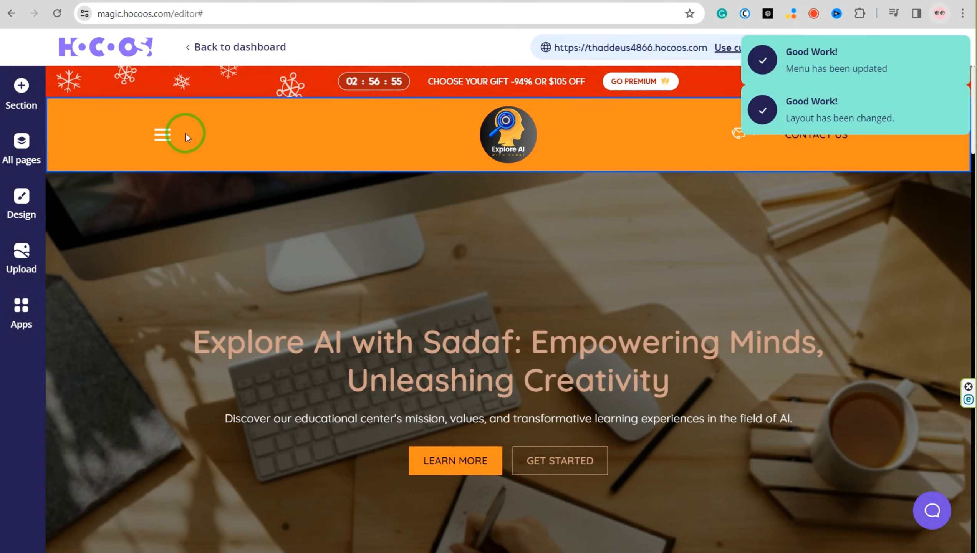
{"action": "left_click", "coordinate": [163, 133]}
{"action": "left_click", "coordinate": [250, 136]}
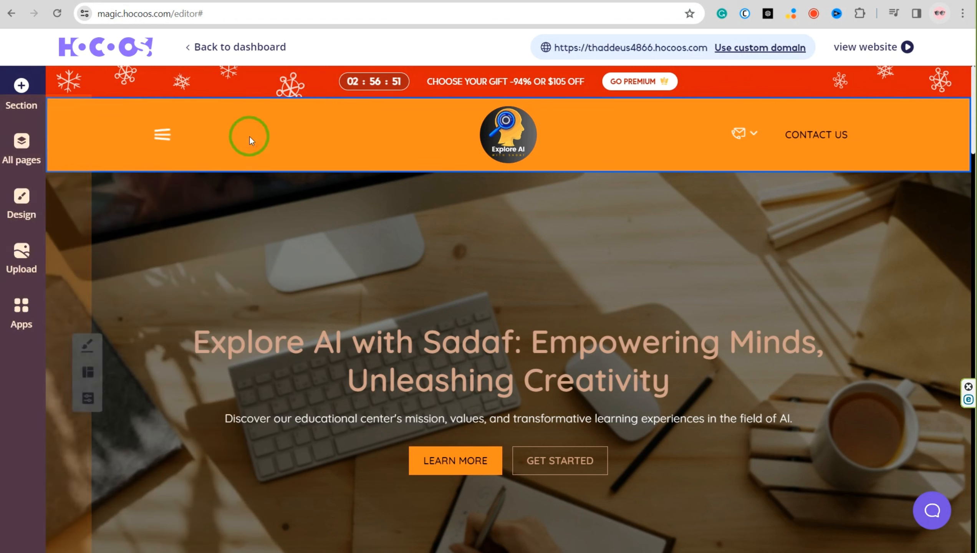
{"action": "left_click", "coordinate": [159, 141]}
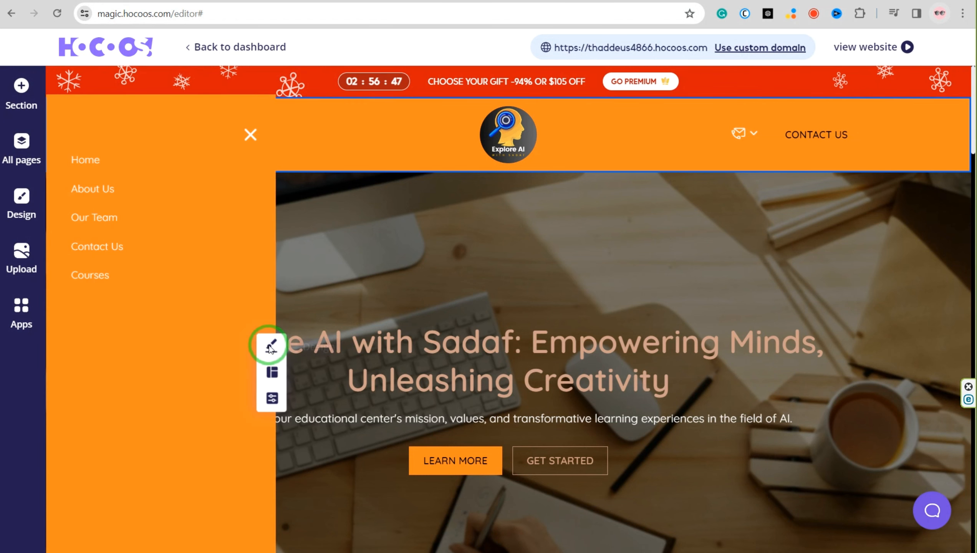
{"action": "left_click", "coordinate": [274, 373]}
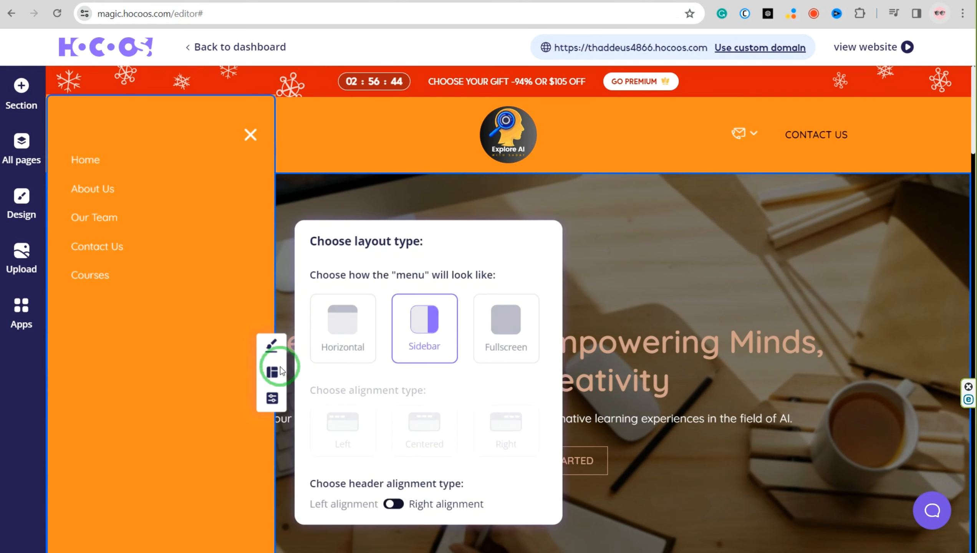
{"action": "left_click", "coordinate": [344, 325]}
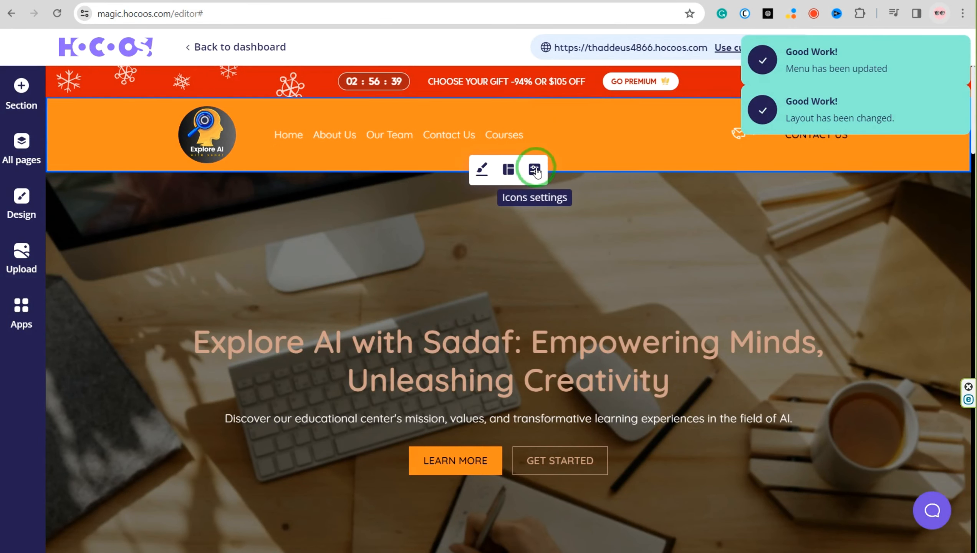
Examine the header's icon settings, including the email contact details and the label and link options of its button
{"action": "left_click", "coordinate": [536, 171]}
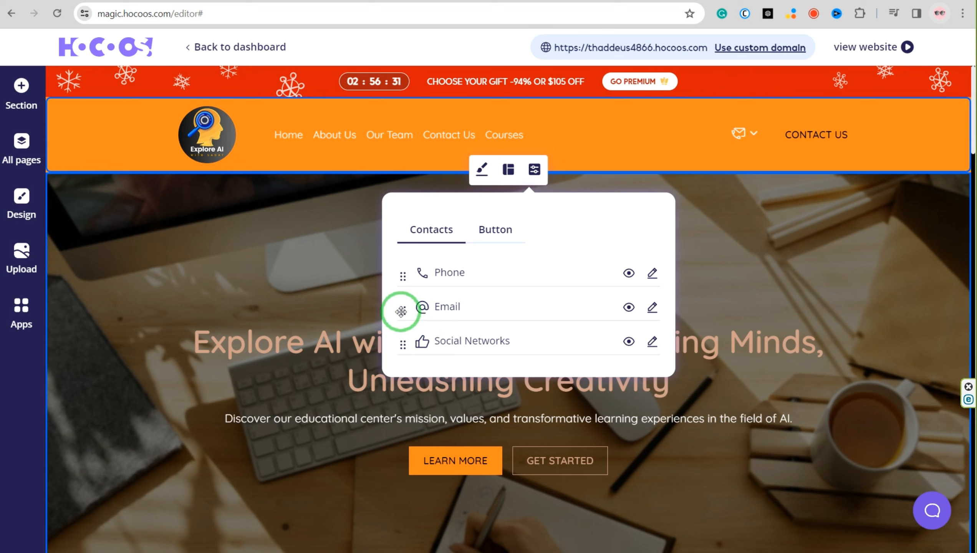
{"action": "left_click", "coordinate": [652, 307]}
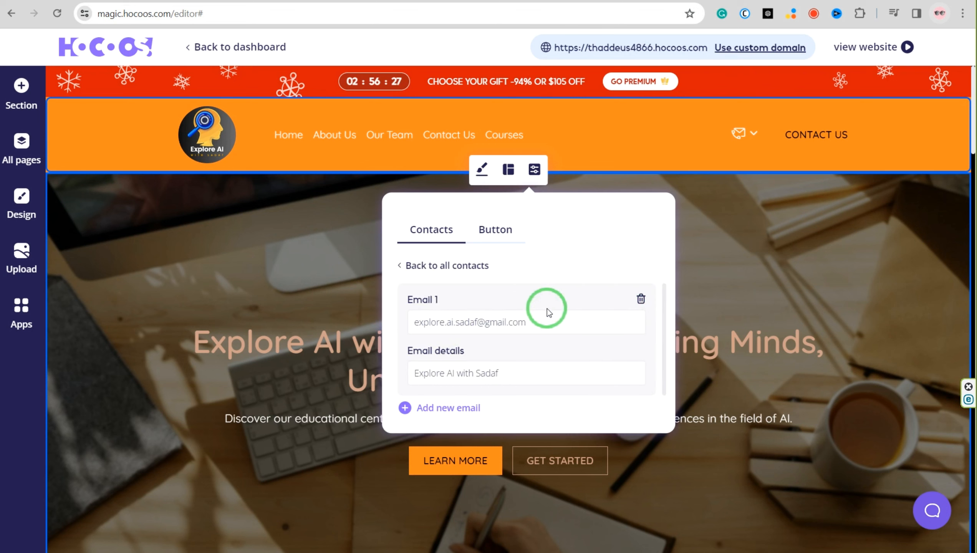
{"action": "left_click", "coordinate": [403, 267]}
{"action": "left_click", "coordinate": [493, 231]}
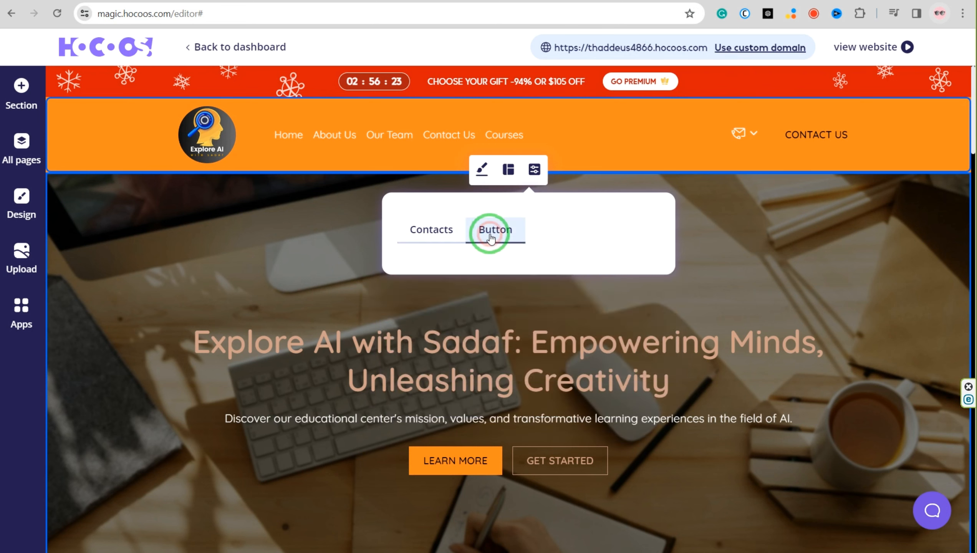
{"action": "left_click", "coordinate": [466, 315]}
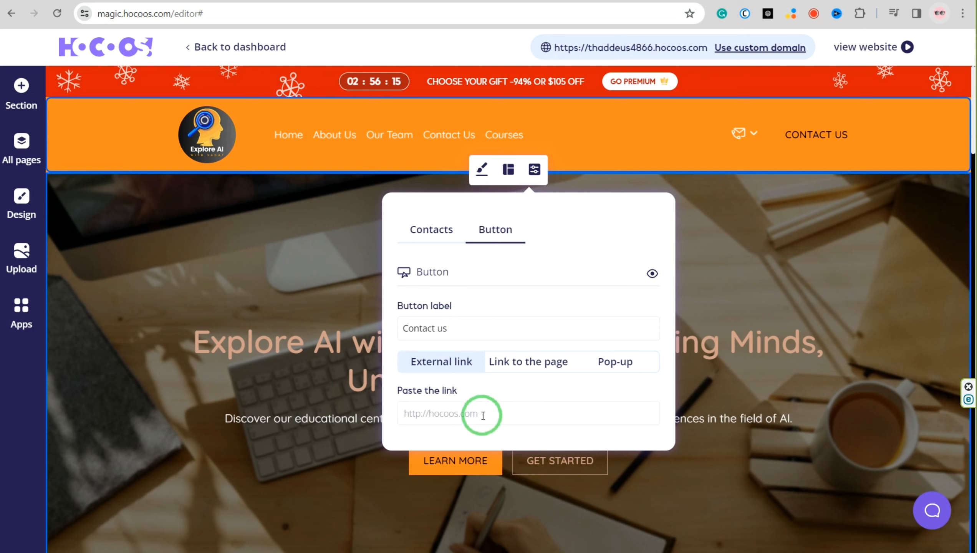
{"action": "left_click", "coordinate": [432, 232]}
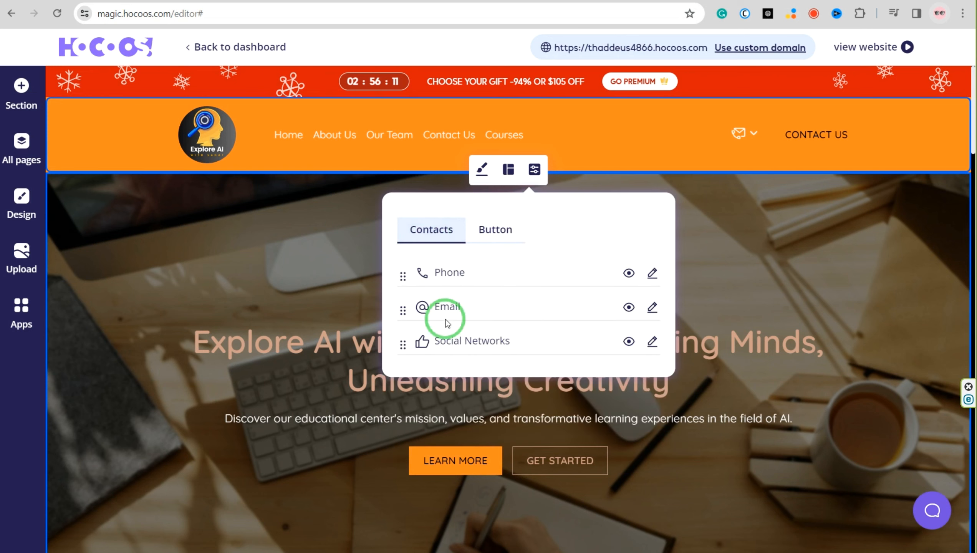
Change the header's background color to light orange and its menu items to black
{"action": "left_click", "coordinate": [488, 174]}
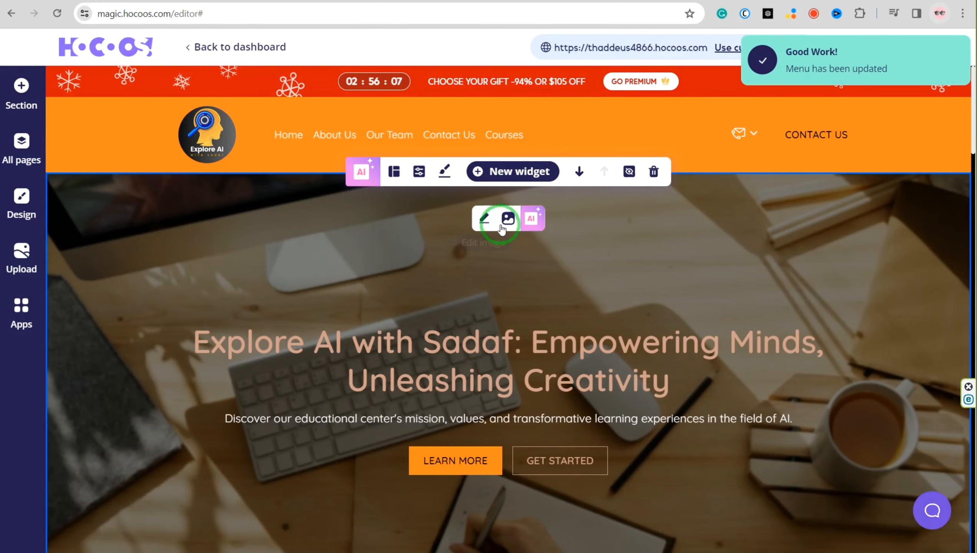
{"action": "left_click", "coordinate": [519, 148]}
{"action": "left_click", "coordinate": [483, 177]}
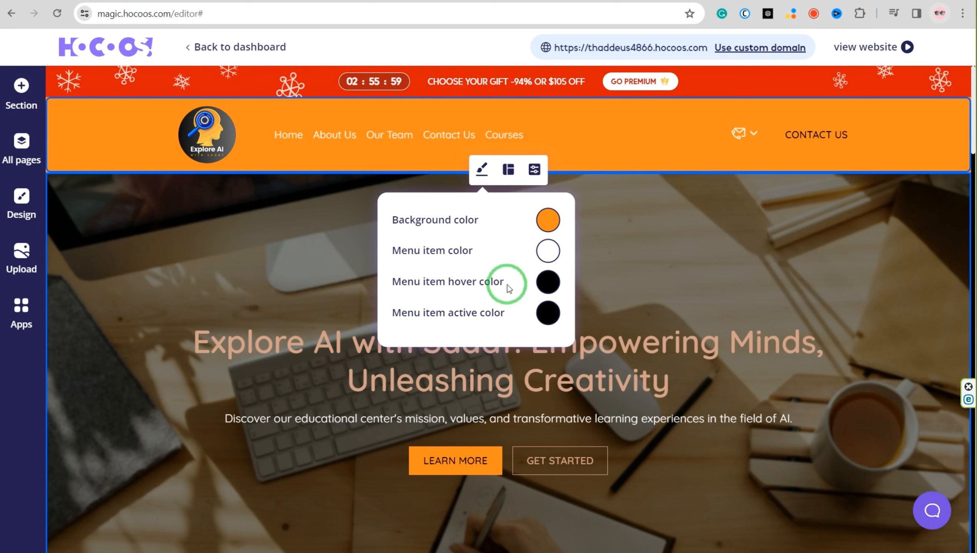
{"action": "left_click", "coordinate": [547, 221]}
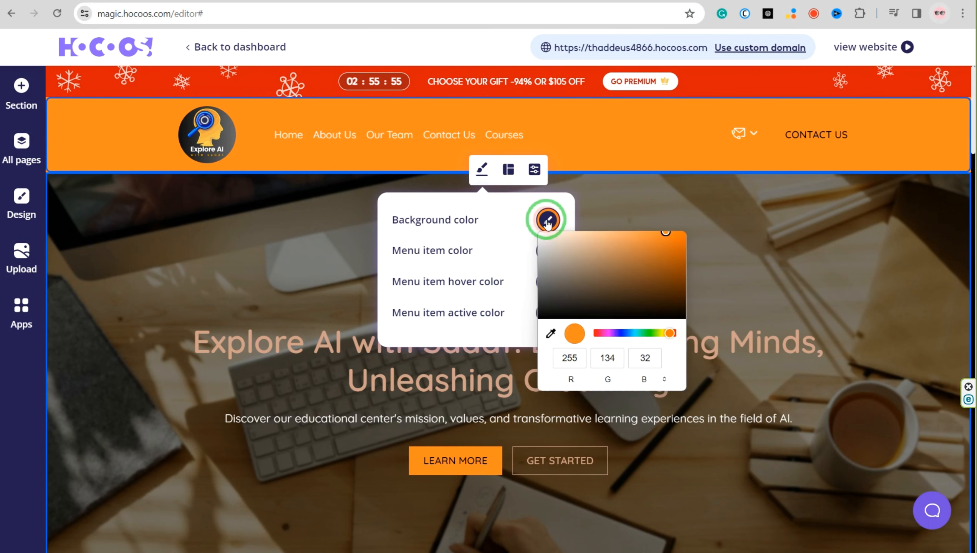
{"action": "left_click", "coordinate": [576, 362]}
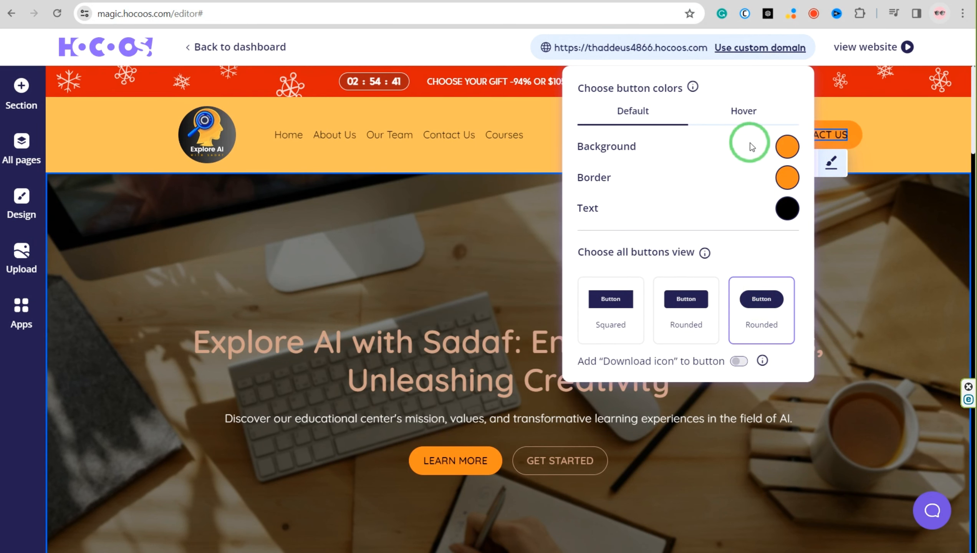
Set the header's Contact us button color to light blue
{"action": "left_click", "coordinate": [787, 147]}
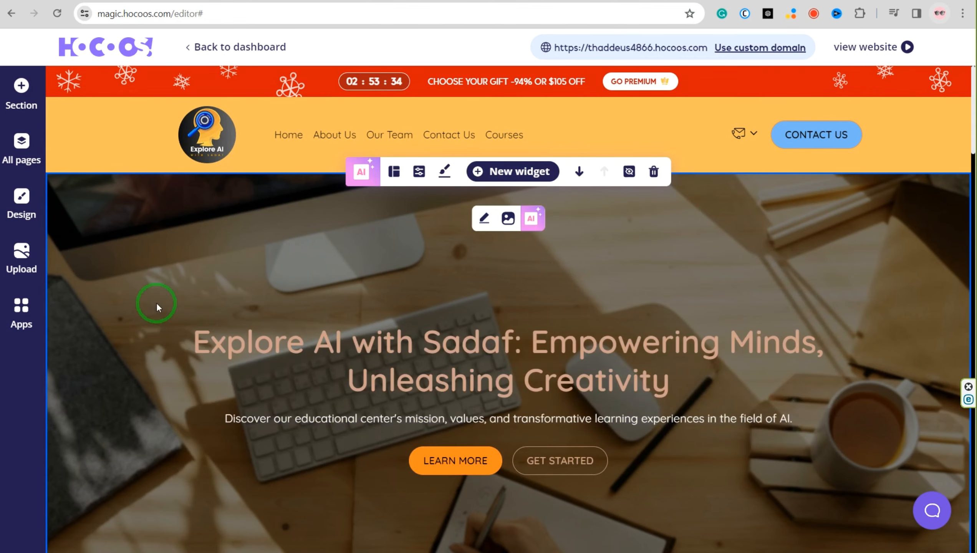
{"action": "scroll", "coordinate": [157, 305], "scroll_direction": "down", "scroll_amount": 2}
{"action": "scroll", "coordinate": [372, 254], "scroll_direction": "up", "scroll_amount": 2}
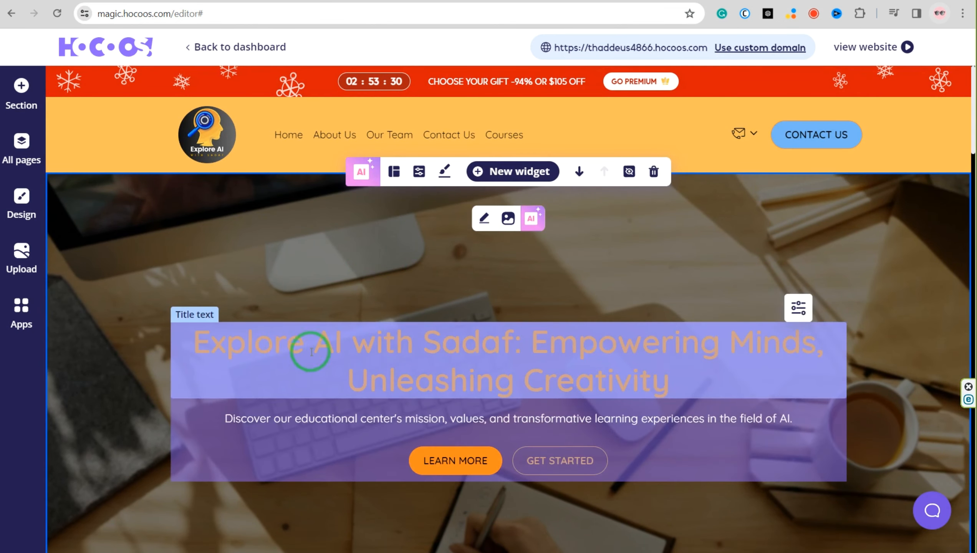
Upload "stockvault-artificial-intelligence-concept-machine-as-a-human264106" from the AI image folder and select it as the hero section's background image
{"action": "scroll", "coordinate": [737, 338], "scroll_direction": "down", "scroll_amount": 1}
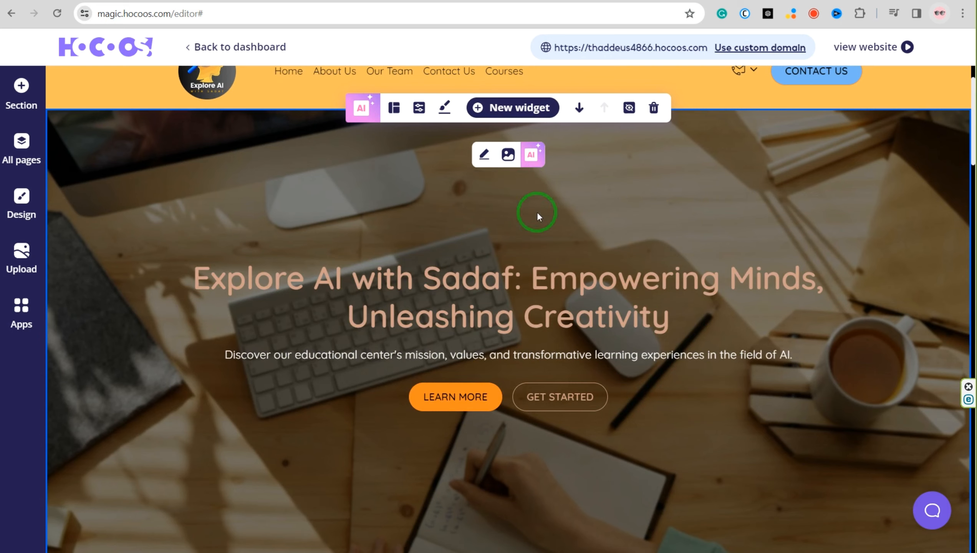
{"action": "left_click", "coordinate": [504, 155]}
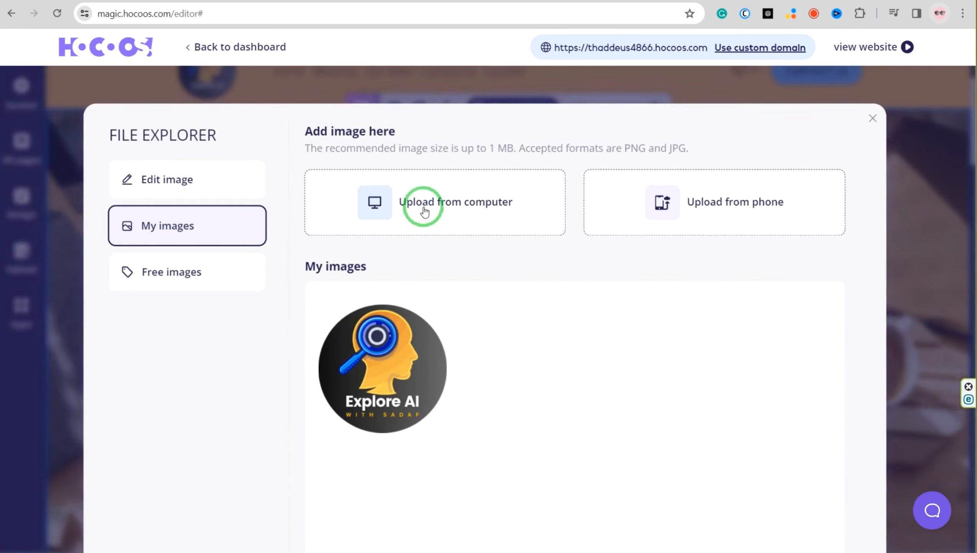
{"action": "left_click", "coordinate": [451, 207]}
{"action": "left_click", "coordinate": [628, 203]}
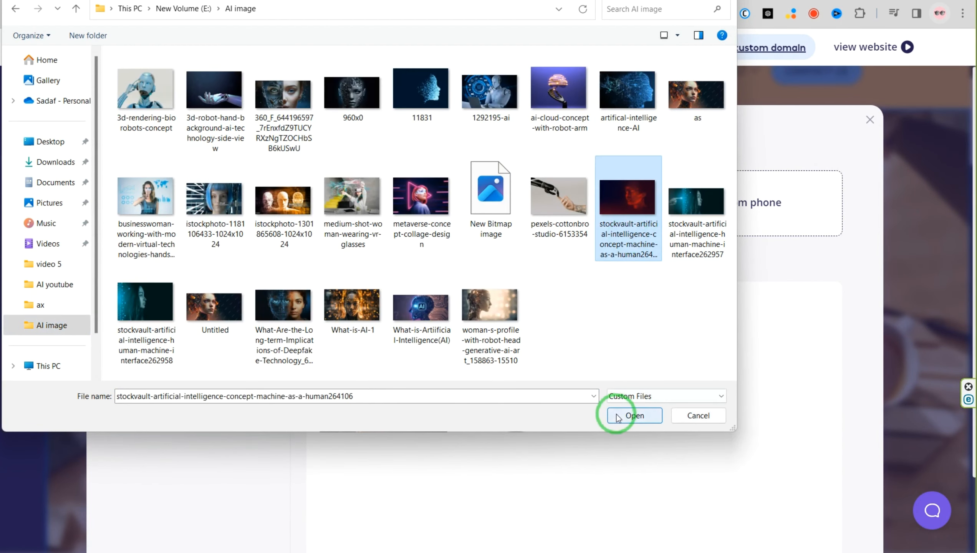
{"action": "left_click", "coordinate": [635, 416]}
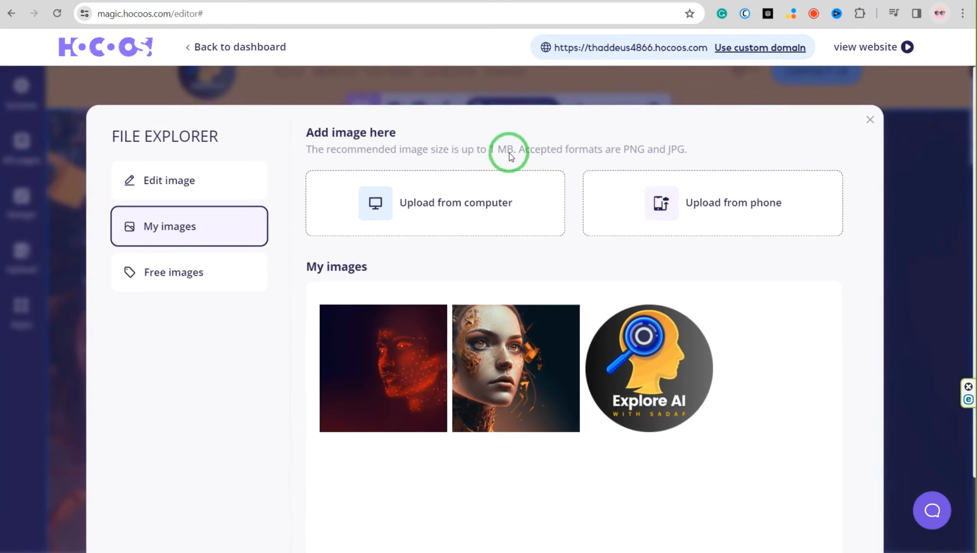
{"action": "left_click", "coordinate": [392, 350]}
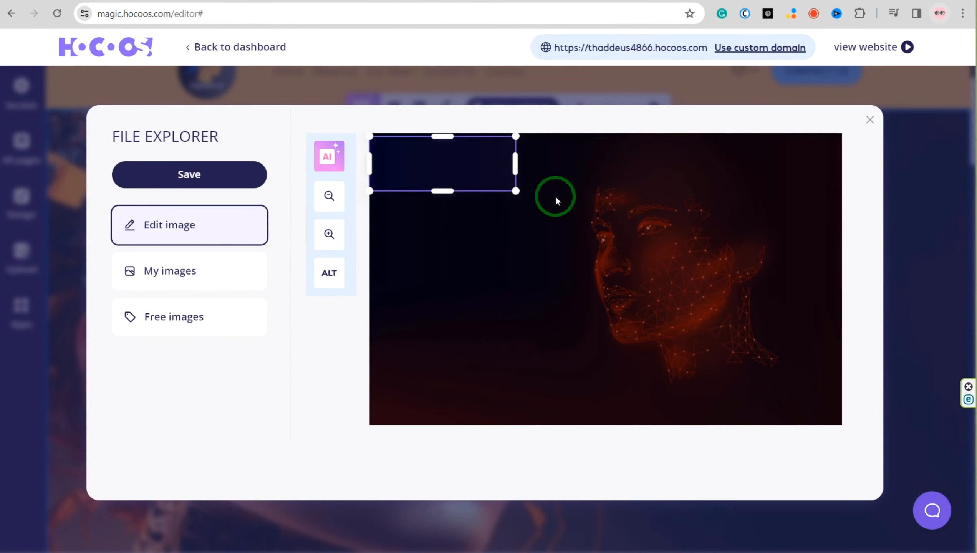
Crop the hero background image to a full-width band around the glowing face and save it
{"action": "left_click_drag", "start_coordinate": [515, 190], "coordinate": [882, 507]}
{"action": "left_click_drag", "start_coordinate": [679, 194], "coordinate": [681, 225]}
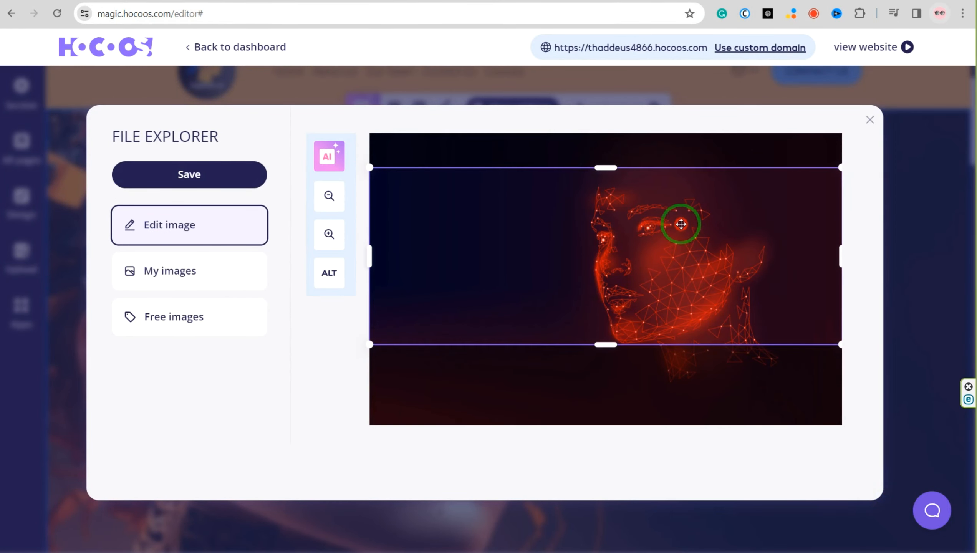
{"action": "left_click", "coordinate": [190, 176]}
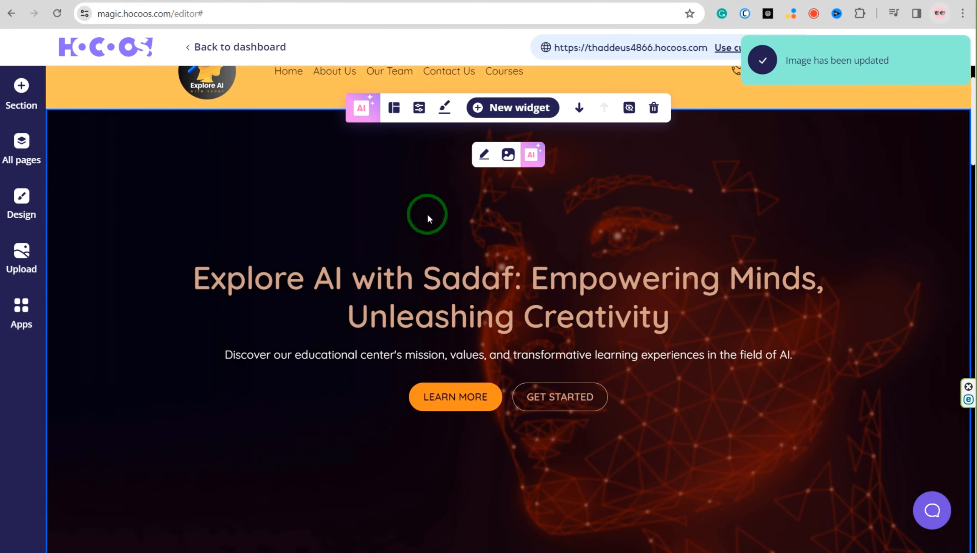
{"action": "left_click", "coordinate": [484, 154]}
{"action": "left_click", "coordinate": [872, 122]}
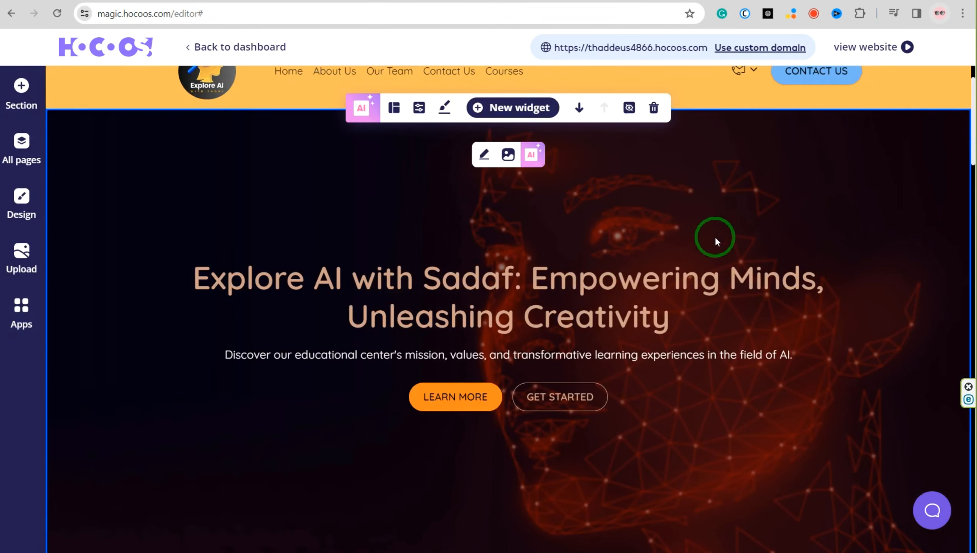
Try blur values of 0 and 14 on the hero background image, and lower the blur again for a sharp picture
{"action": "left_click", "coordinate": [444, 107]}
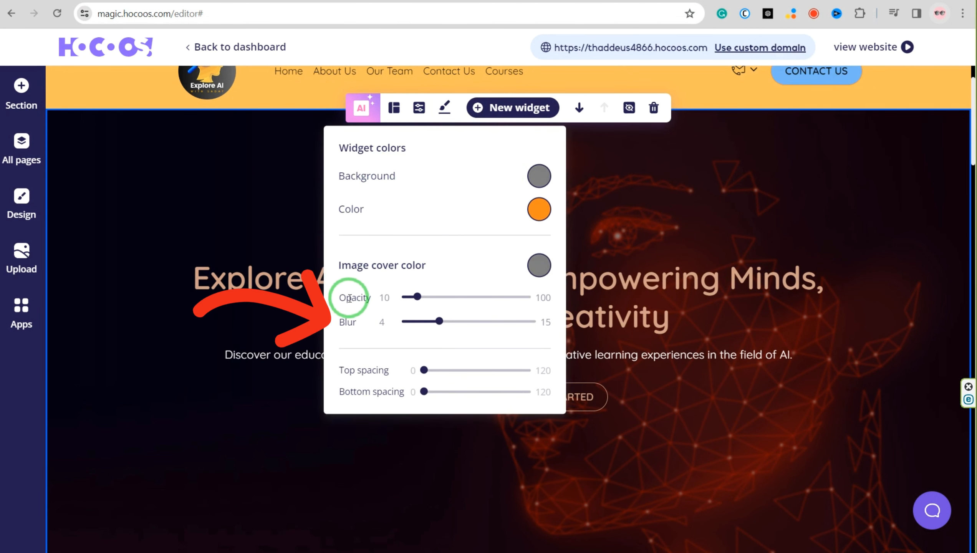
{"action": "left_click_drag", "start_coordinate": [439, 322], "coordinate": [379, 331]}
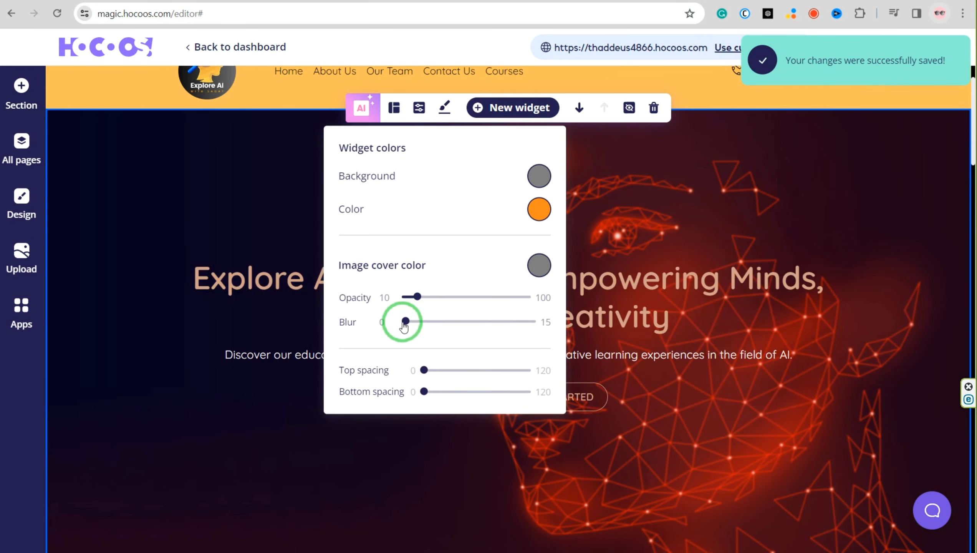
{"action": "left_click", "coordinate": [526, 325]}
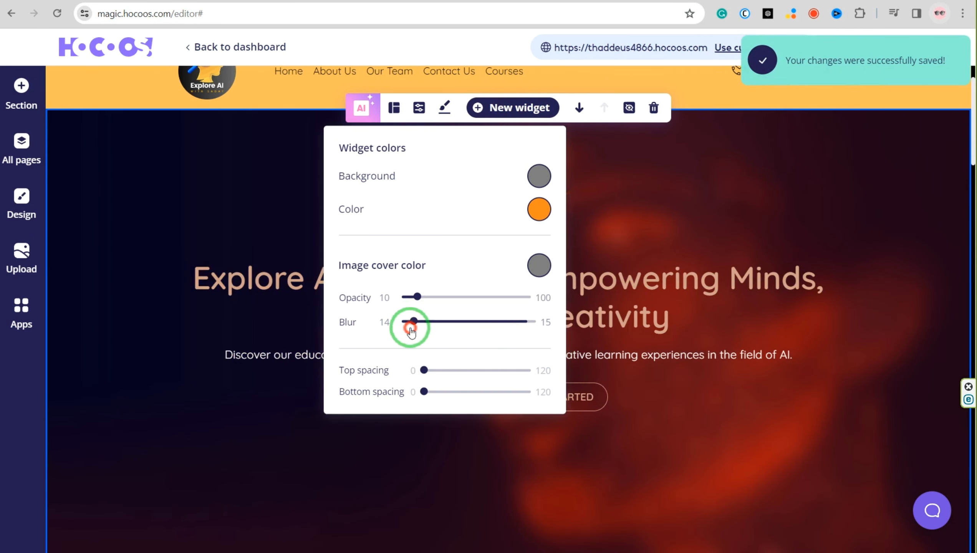
{"action": "left_click_drag", "start_coordinate": [410, 331], "coordinate": [417, 325]}
{"action": "left_click", "coordinate": [639, 183]}
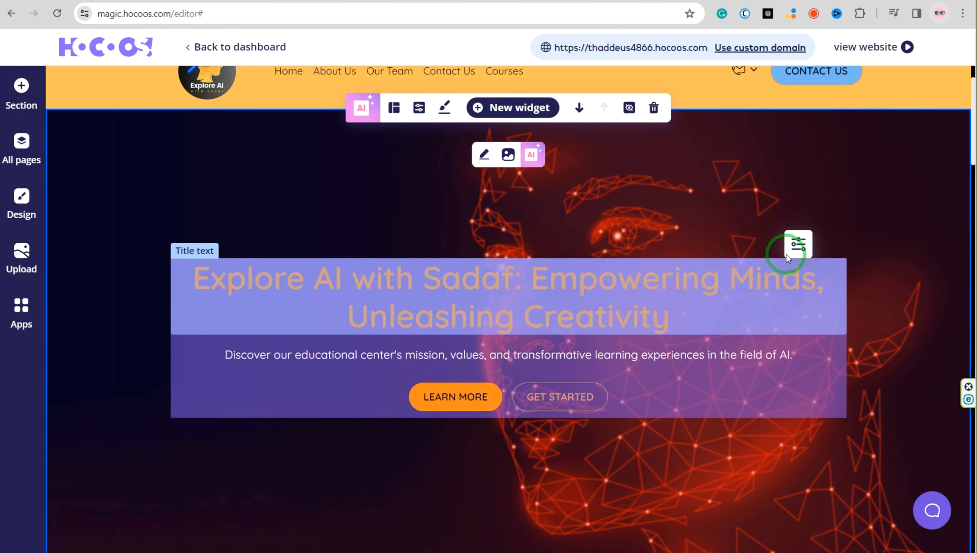
Format the hero title as bold, white and left-aligned text
{"action": "left_click", "coordinate": [797, 245]}
{"action": "left_click", "coordinate": [290, 290]}
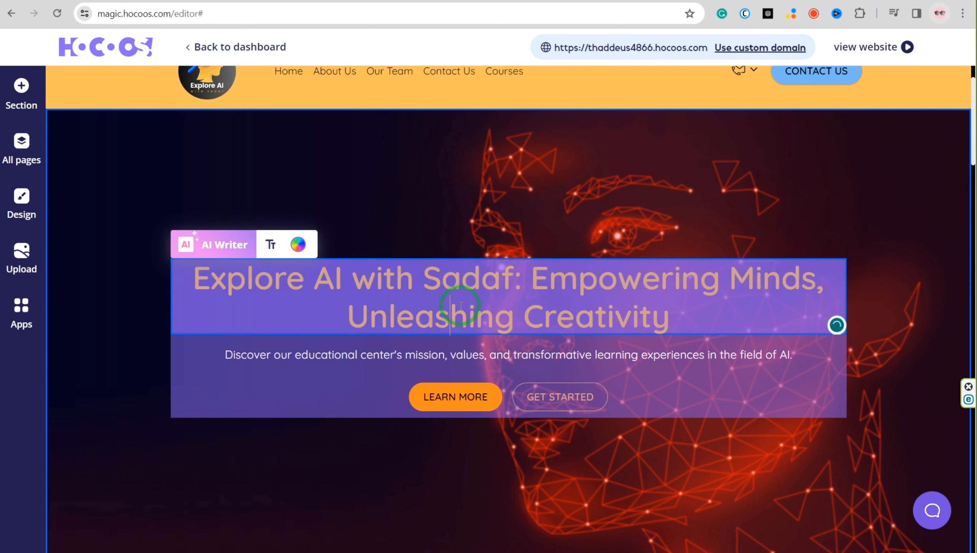
{"action": "left_click", "coordinate": [298, 244]}
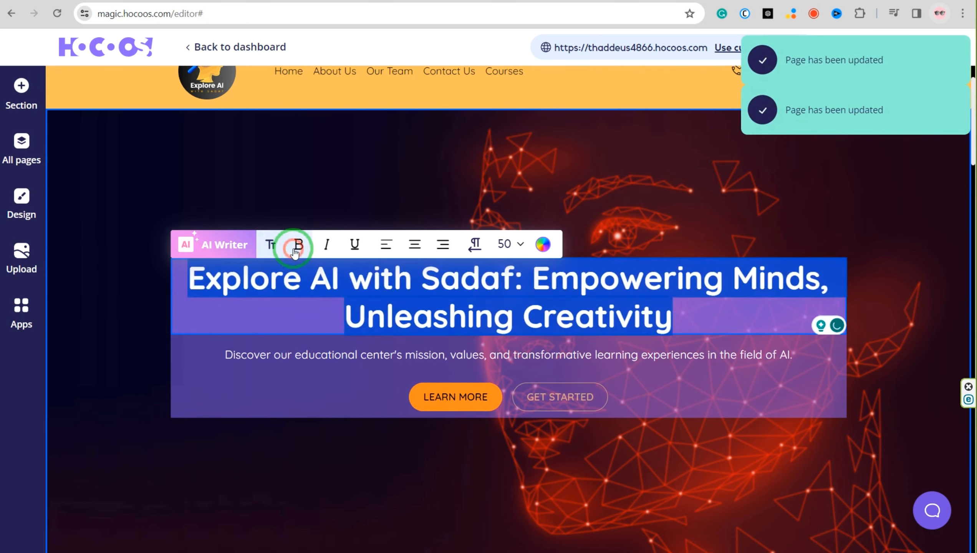
{"action": "left_click", "coordinate": [325, 245]}
{"action": "left_click", "coordinate": [325, 244]}
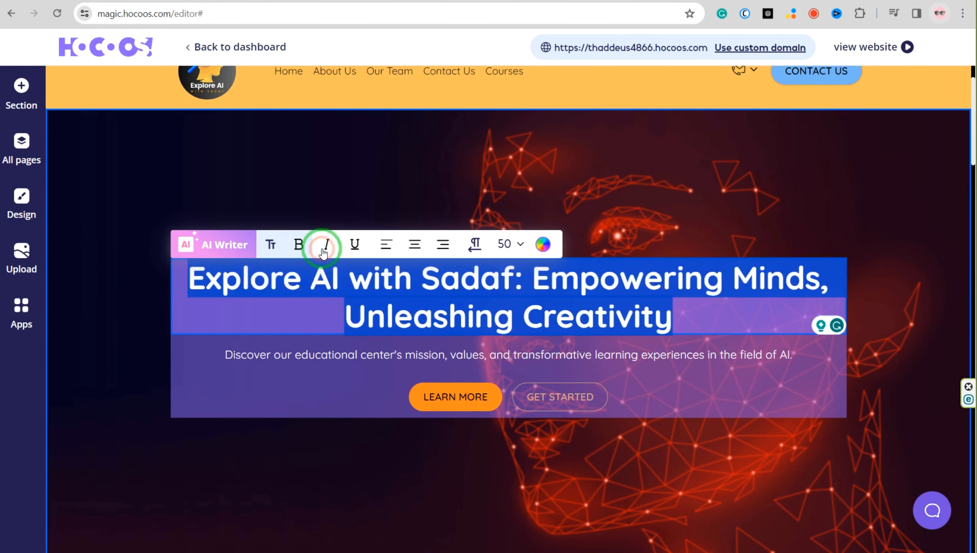
{"action": "left_click", "coordinate": [520, 244]}
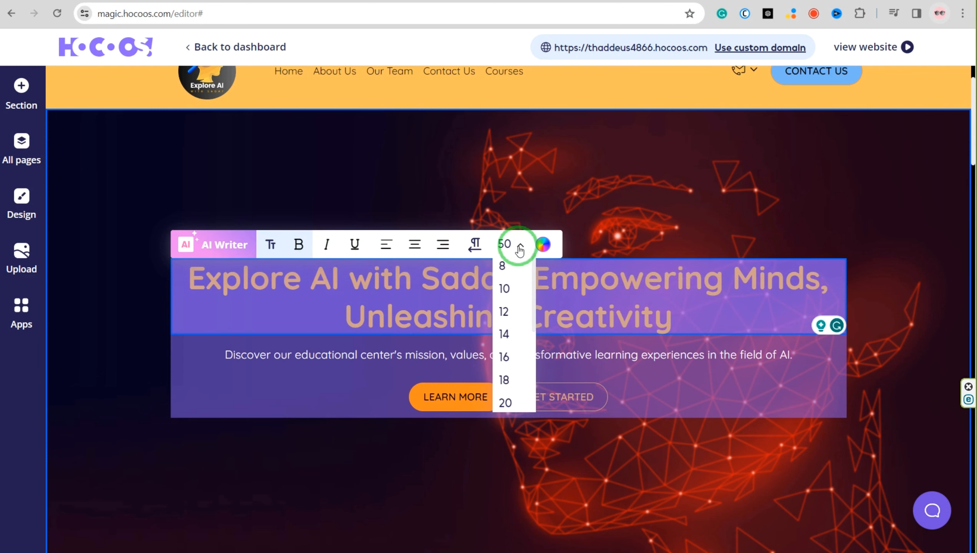
{"action": "left_click", "coordinate": [390, 248]}
Set the background color of the hero's Learn More button to RGB 249, 192, 88
{"action": "scroll", "coordinate": [389, 248], "scroll_direction": "down", "scroll_amount": 2}
{"action": "left_click", "coordinate": [455, 333]}
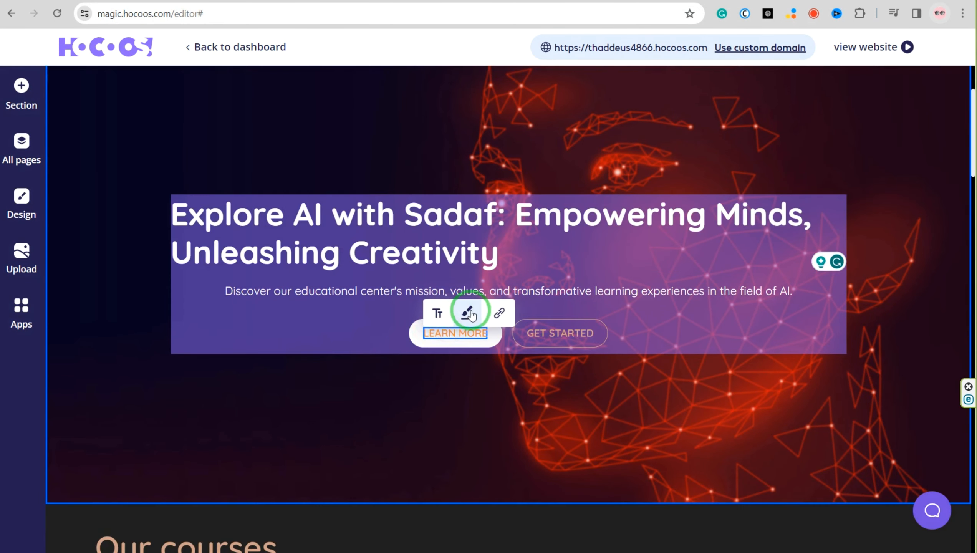
{"action": "left_click", "coordinate": [467, 312]}
{"action": "left_click", "coordinate": [553, 417]}
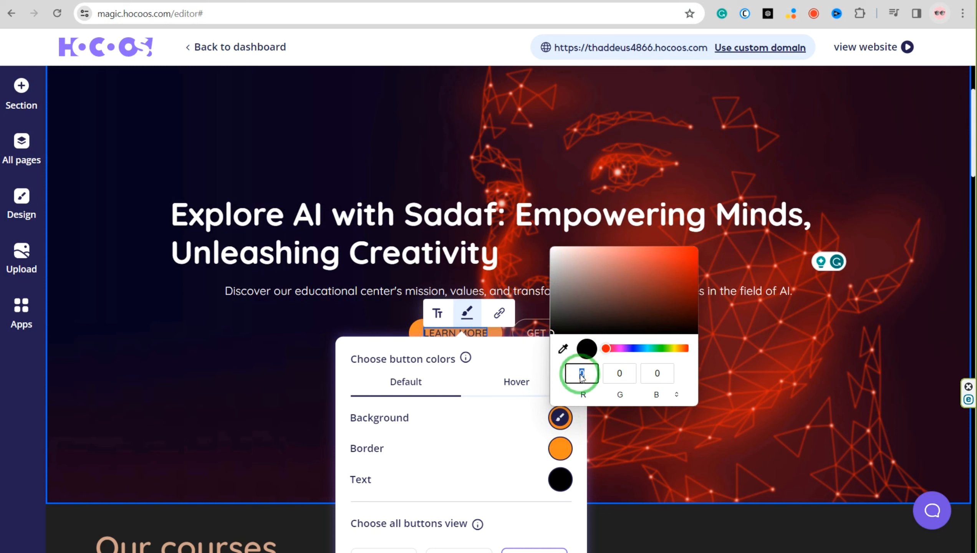
{"action": "type", "text": "249"}
{"action": "left_click", "coordinate": [616, 373]}
{"action": "type", "text": "192"}
{"action": "left_click", "coordinate": [657, 373]}
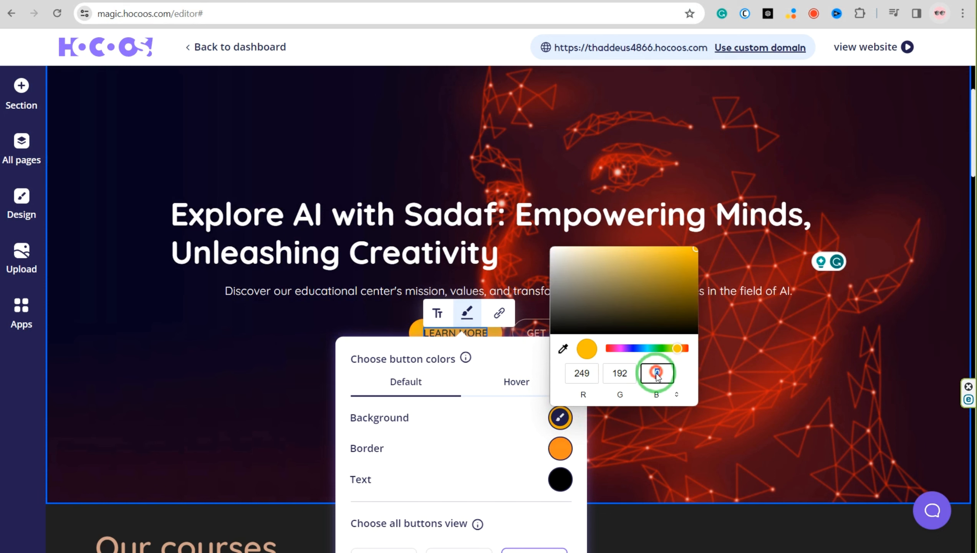
{"action": "type", "text": "88"}
{"action": "left_click", "coordinate": [591, 439]}
{"action": "scroll", "coordinate": [460, 276], "scroll_direction": "down", "scroll_amount": 2}
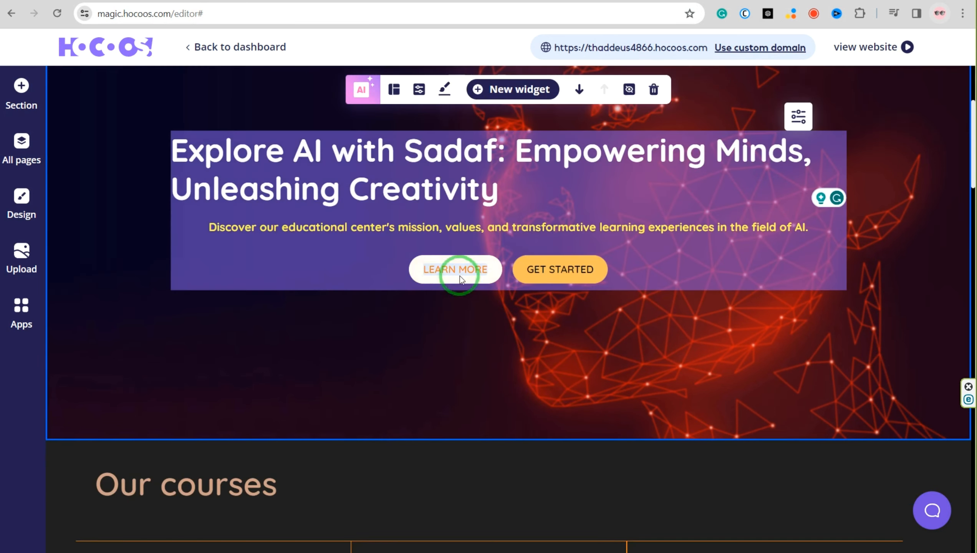
{"action": "left_click", "coordinate": [104, 113]}
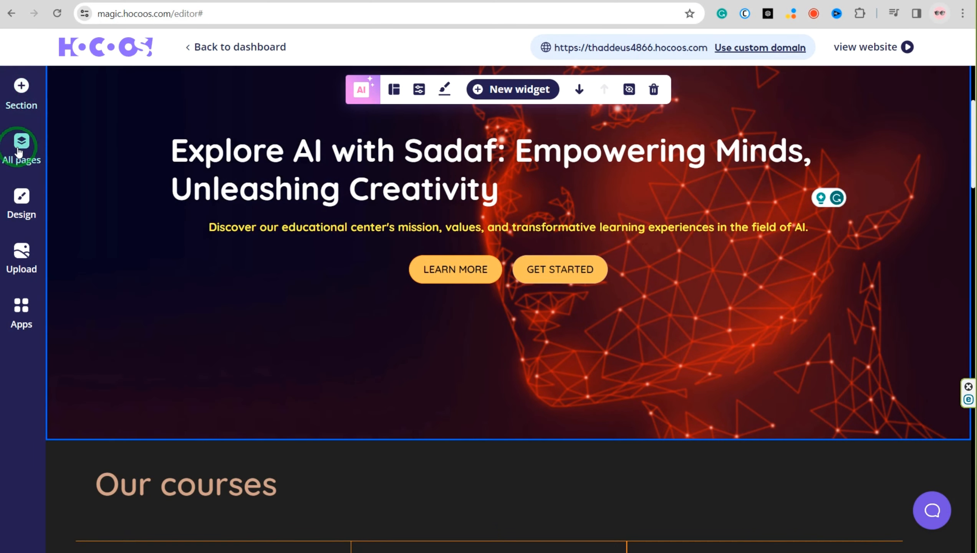
Examine the site's list of pages and the pages currently included in its menu
{"action": "left_click", "coordinate": [19, 152]}
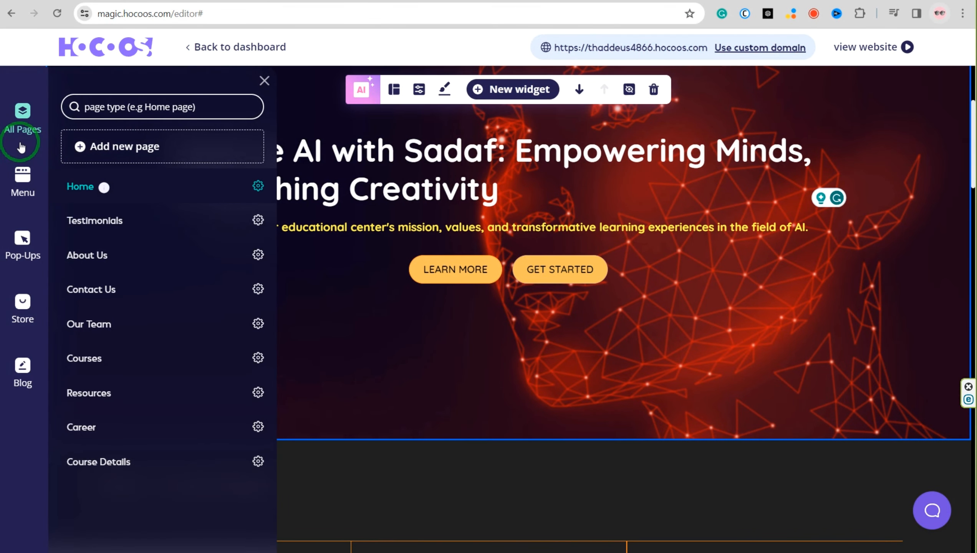
{"action": "left_click", "coordinate": [22, 177]}
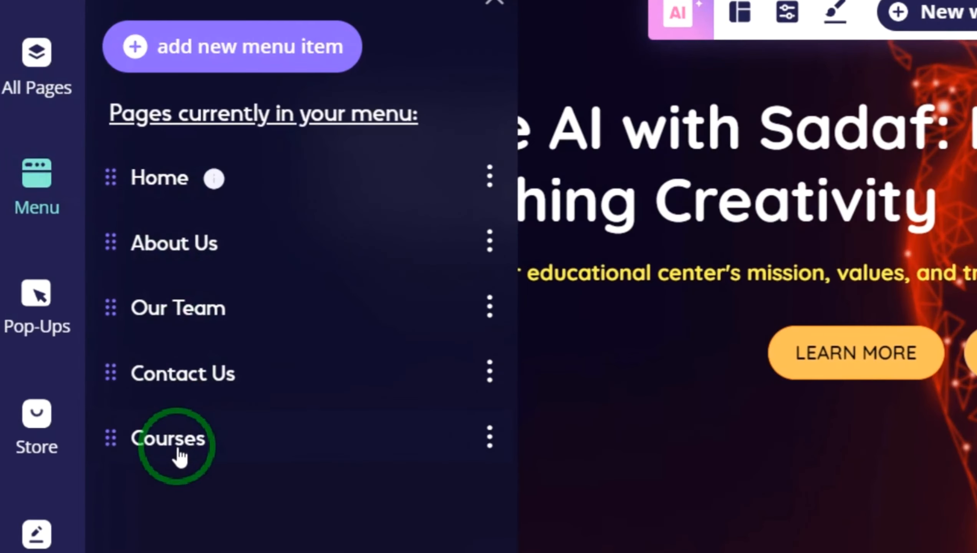
{"action": "left_click", "coordinate": [31, 77]}
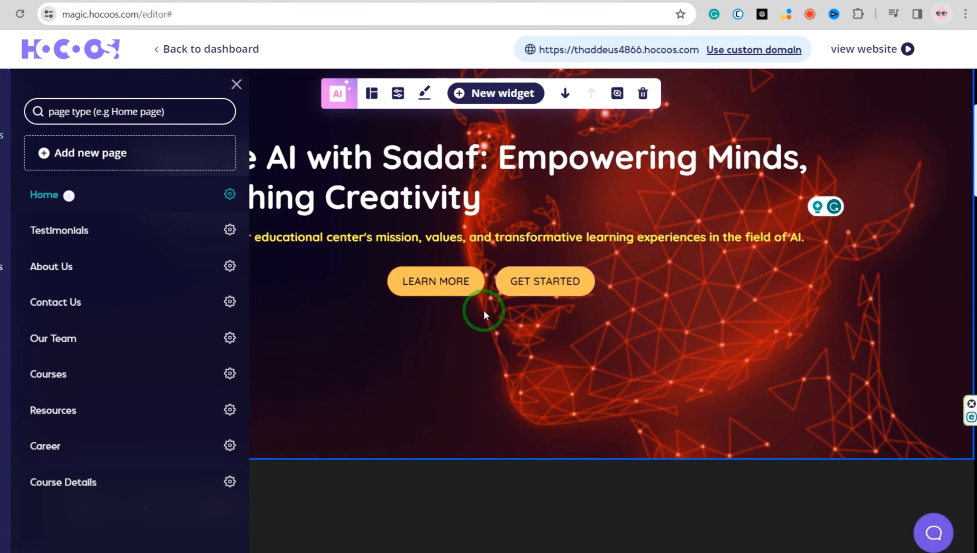
{"action": "left_click", "coordinate": [236, 84]}
Review the hero widget's properties, including its title text, description text and button labels
{"action": "scroll", "coordinate": [277, 210], "scroll_direction": "up", "scroll_amount": 5}
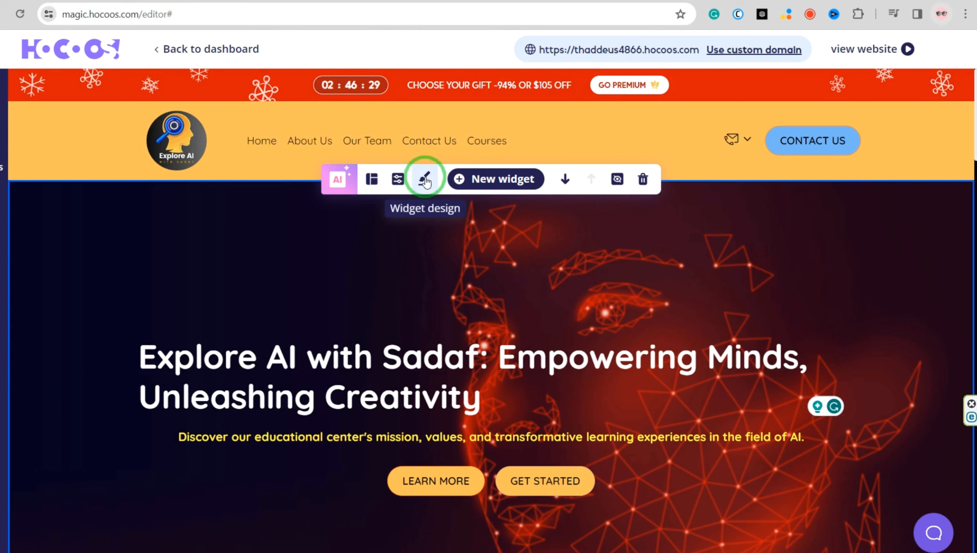
{"action": "left_click", "coordinate": [425, 181]}
{"action": "left_click", "coordinate": [398, 179]}
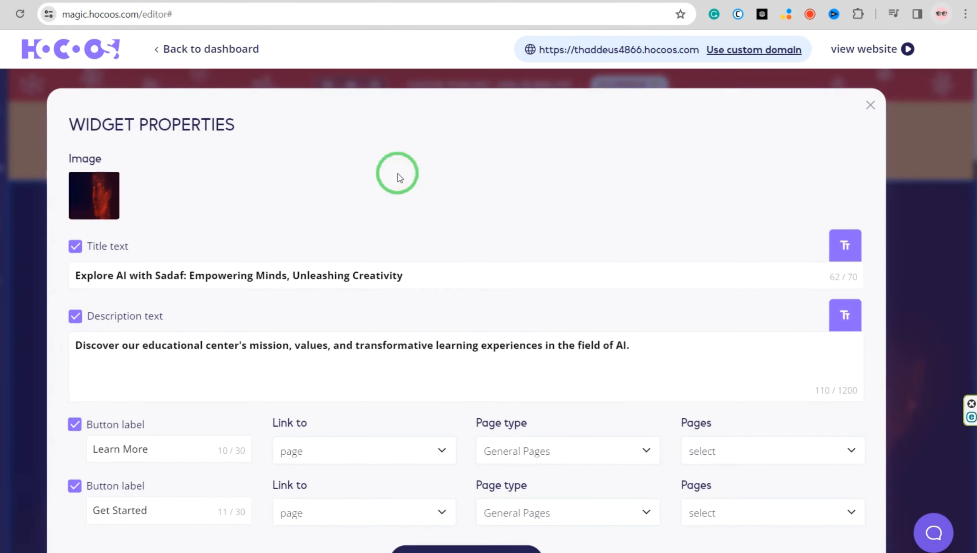
{"action": "left_click", "coordinate": [420, 285]}
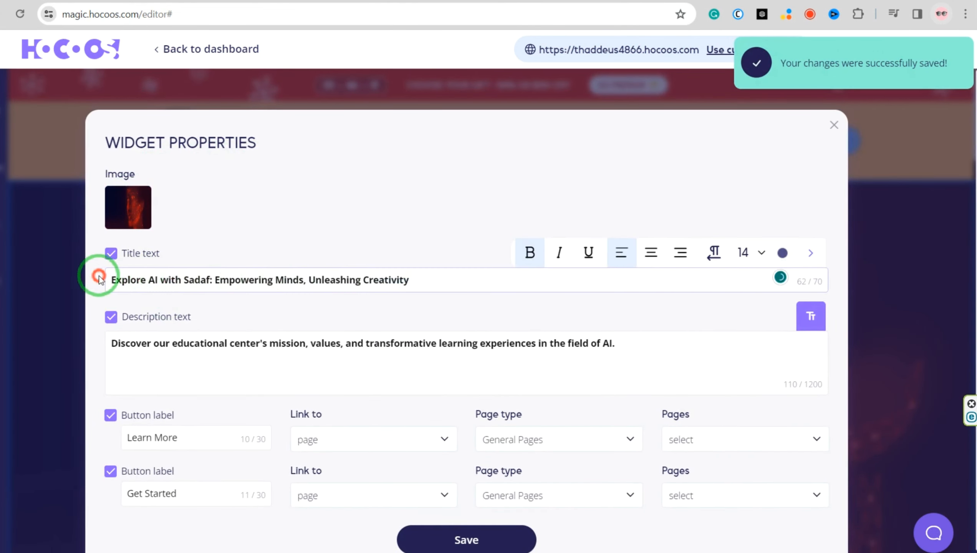
{"action": "left_click", "coordinate": [119, 280]}
{"action": "scroll", "coordinate": [120, 282], "scroll_direction": "down", "scroll_amount": 1}
{"action": "left_click", "coordinate": [223, 312]}
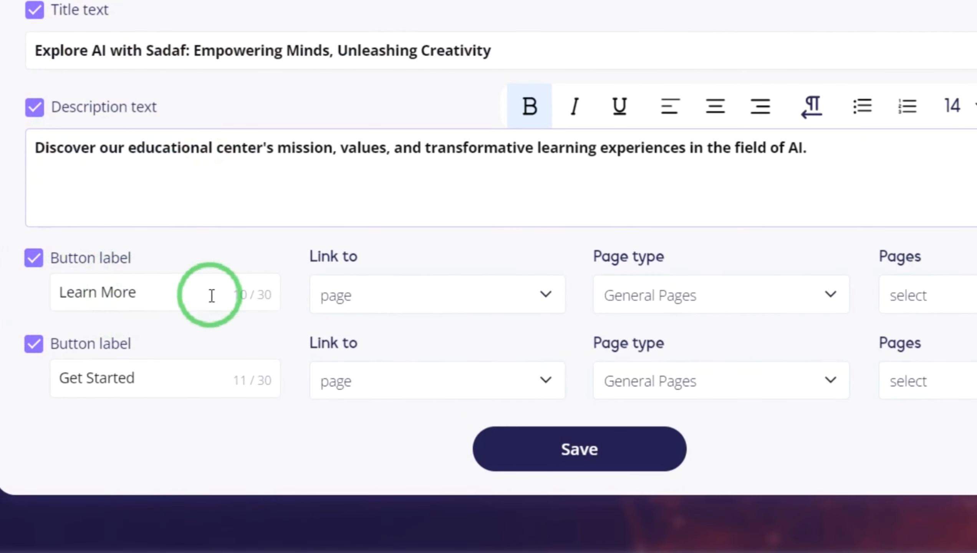
{"action": "left_click", "coordinate": [122, 351]}
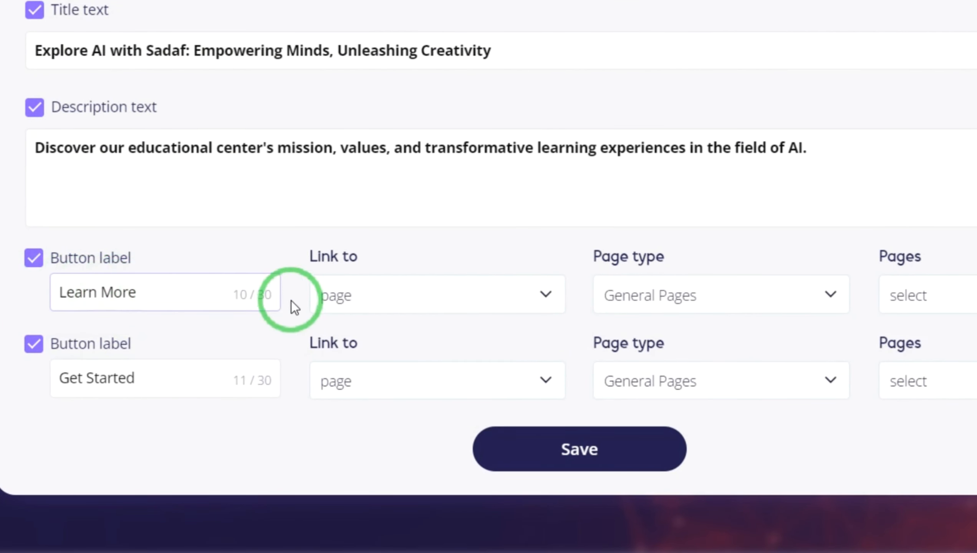
Link the Learn More button to an external link and Get Started to the courses page, and save the widget properties
{"action": "left_click", "coordinate": [364, 306]}
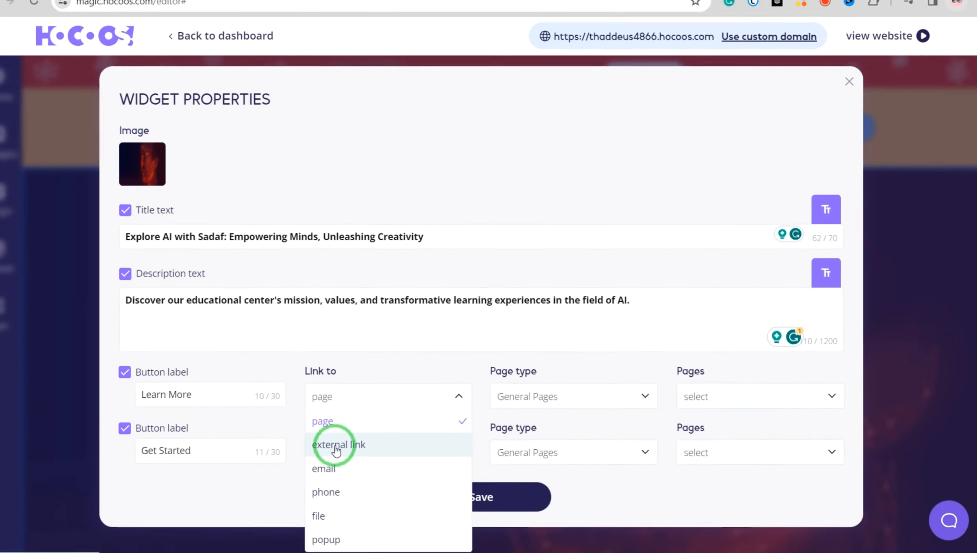
{"action": "left_click", "coordinate": [361, 368]}
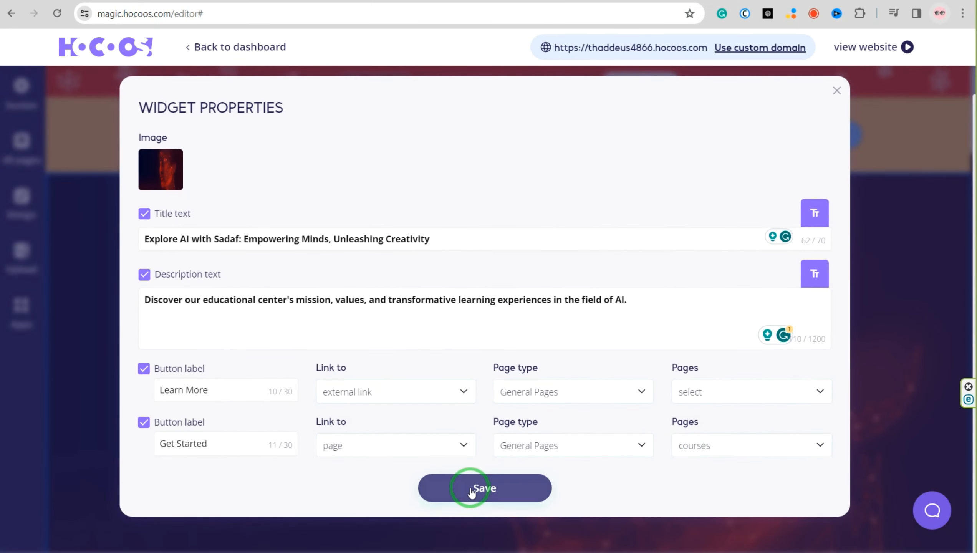
{"action": "left_click", "coordinate": [471, 493]}
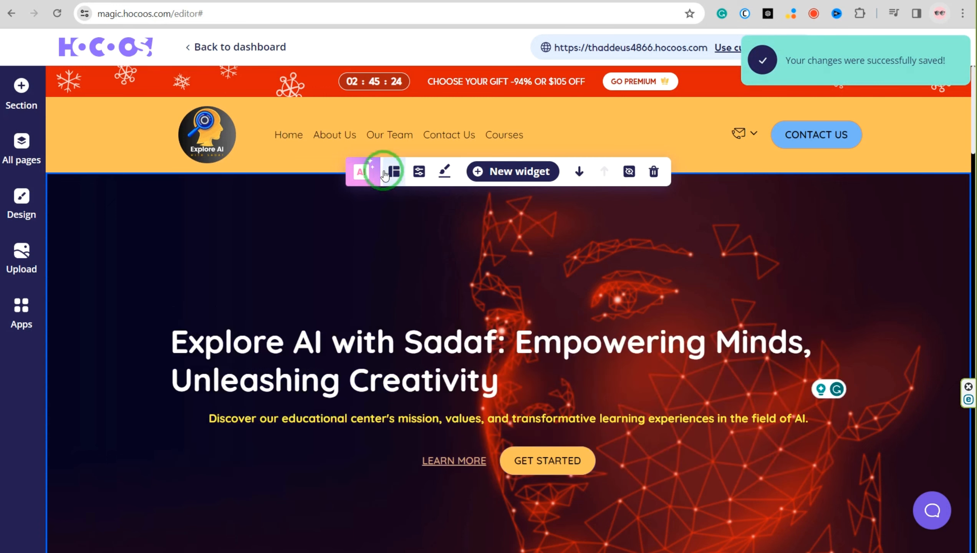
Open the link settings of the hero's Learn More text and choose External link as its target
{"action": "left_click", "coordinate": [441, 461]}
{"action": "left_click", "coordinate": [493, 440]}
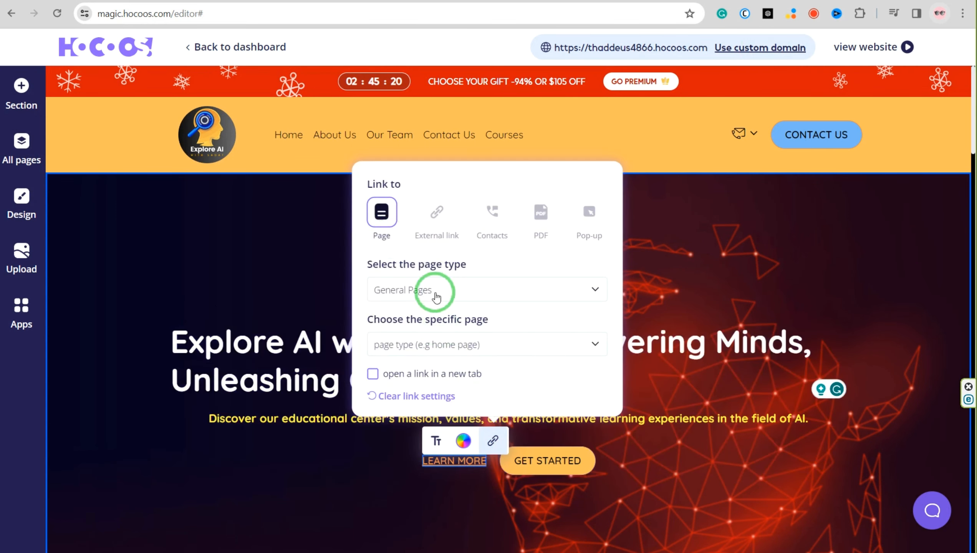
{"action": "left_click", "coordinate": [381, 217]}
{"action": "left_click", "coordinate": [436, 217]}
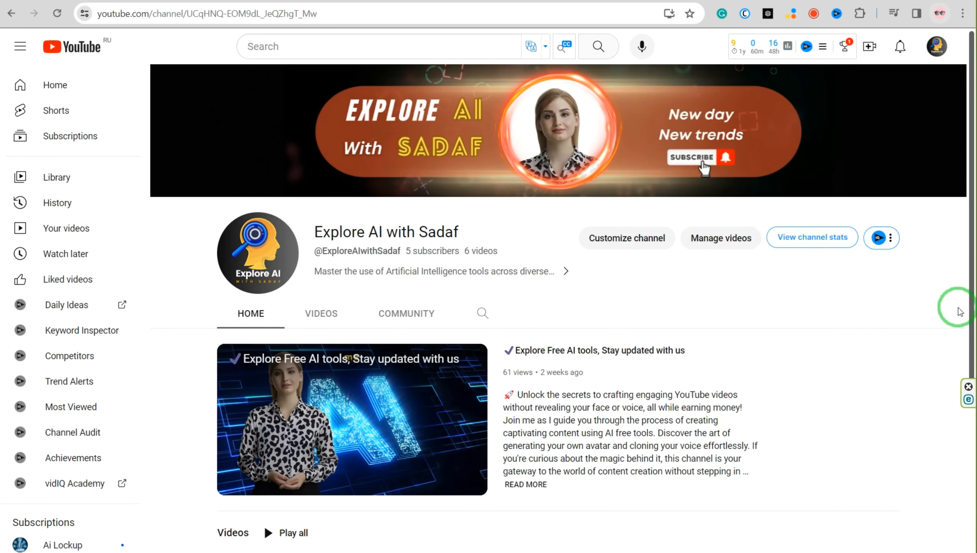
Switch to the YouTube channel page and copy the channel's link address from its About details
{"action": "left_click", "coordinate": [563, 272]}
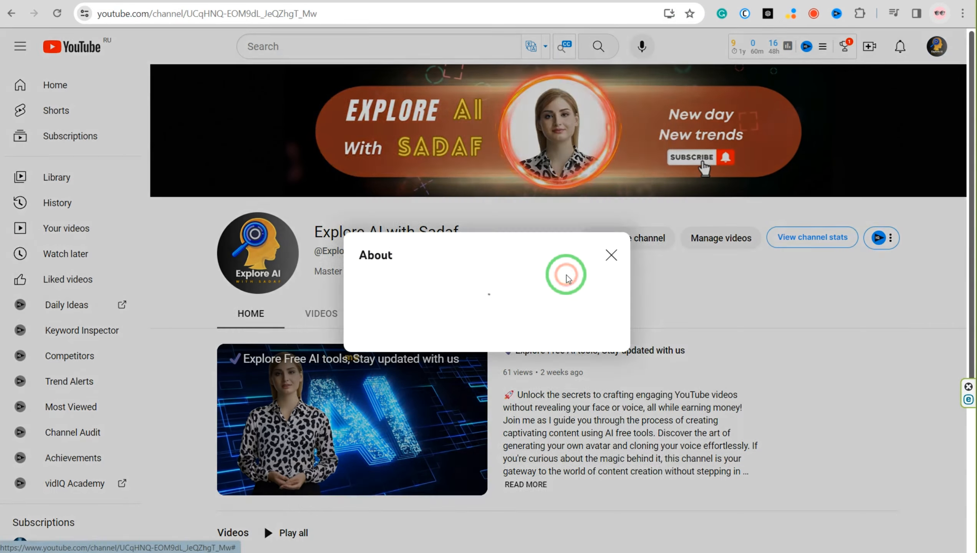
{"action": "right_click", "coordinate": [357, 392]}
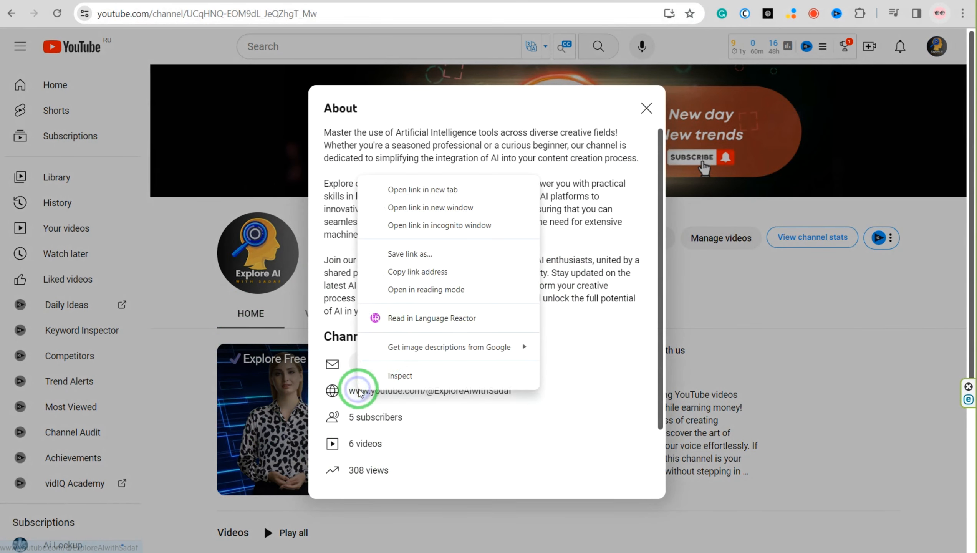
{"action": "left_click", "coordinate": [418, 272]}
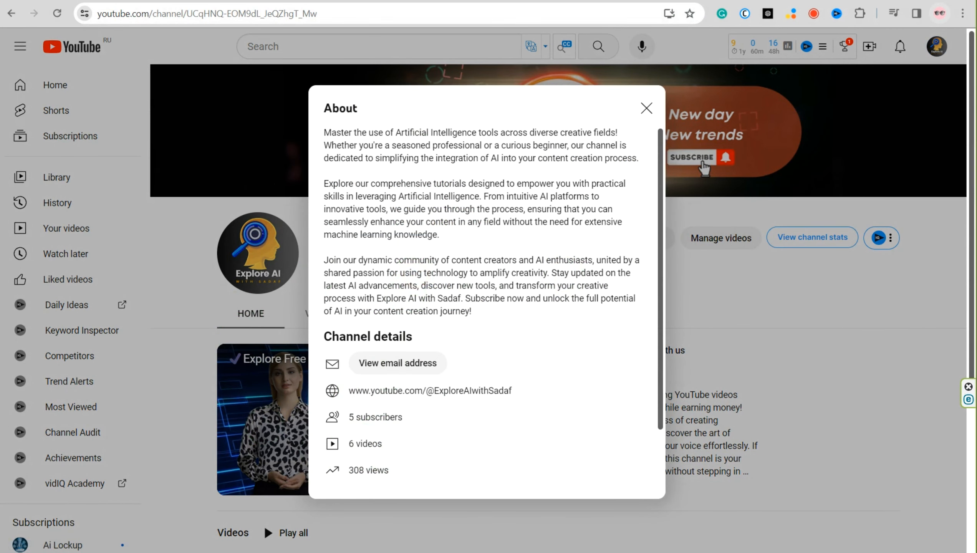
Back in Hocoos, paste the YouTube channel URL as the Learn More link, set it to open in a new tab, and confirm
{"action": "left_click", "coordinate": [390, 344]}
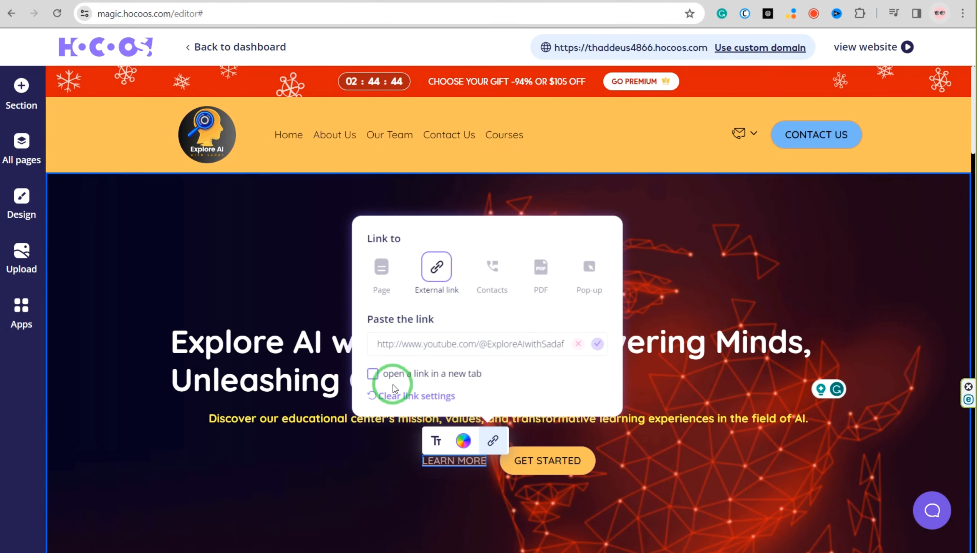
{"action": "left_click", "coordinate": [597, 343]}
{"action": "left_click", "coordinate": [372, 515]}
{"action": "left_click", "coordinate": [777, 227]}
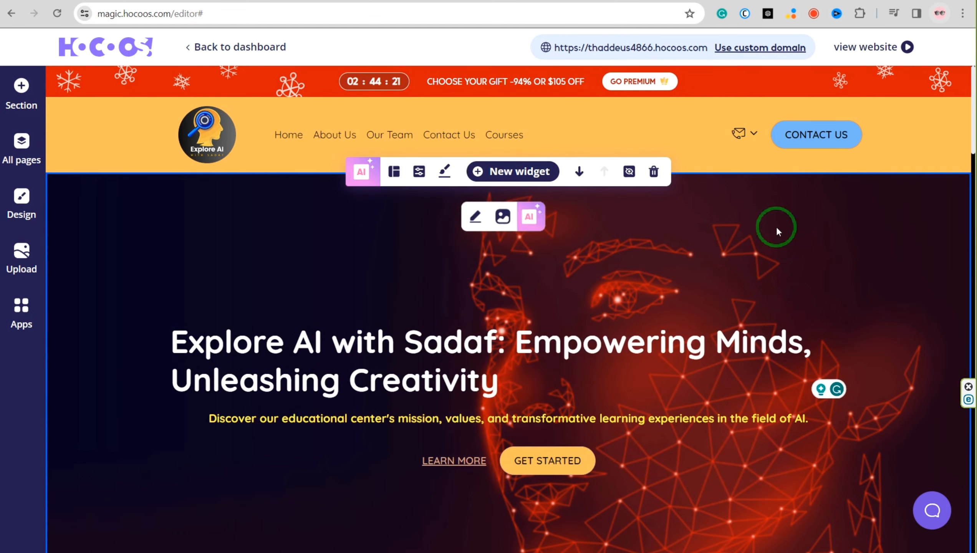
Try the hero section's layout variation with a centred text box overlapping the lower edge of a full-width image, and save it
{"action": "left_click", "coordinate": [393, 170]}
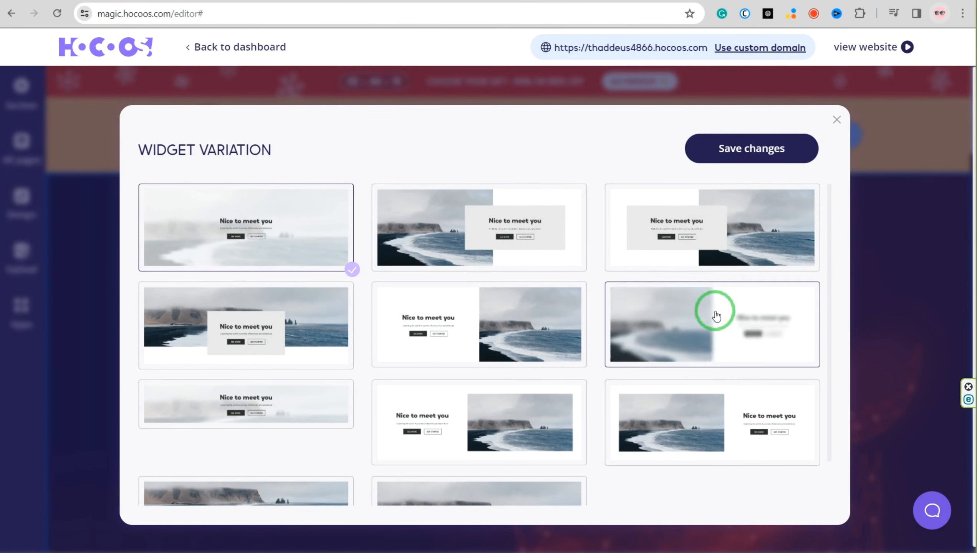
{"action": "scroll", "coordinate": [273, 361], "scroll_direction": "down", "scroll_amount": 1}
{"action": "scroll", "coordinate": [770, 454], "scroll_direction": "up", "scroll_amount": 1}
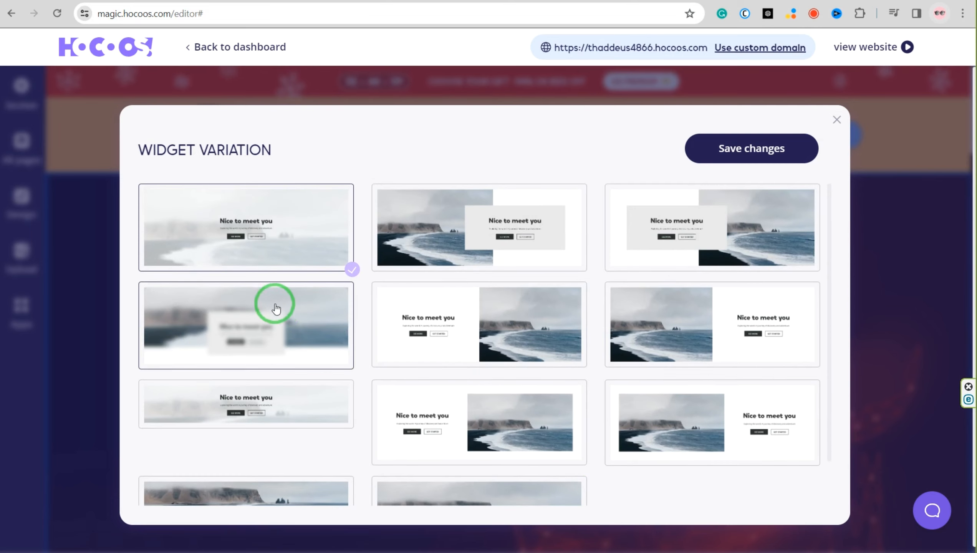
{"action": "left_click", "coordinate": [283, 324]}
{"action": "left_click", "coordinate": [751, 148]}
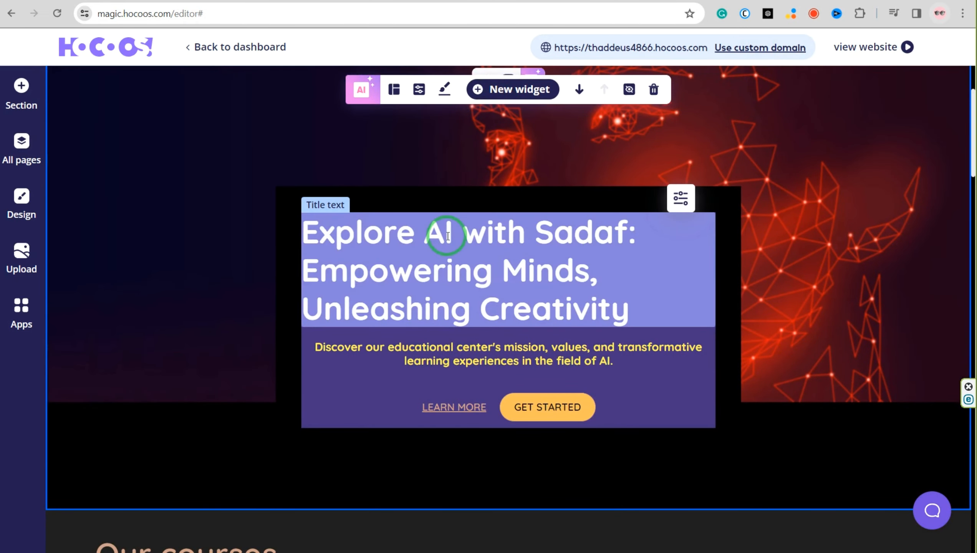
Restore the hero section's layout variation with centred text over the full background image, and save it
{"action": "left_click", "coordinate": [394, 89]}
{"action": "left_click", "coordinate": [263, 234]}
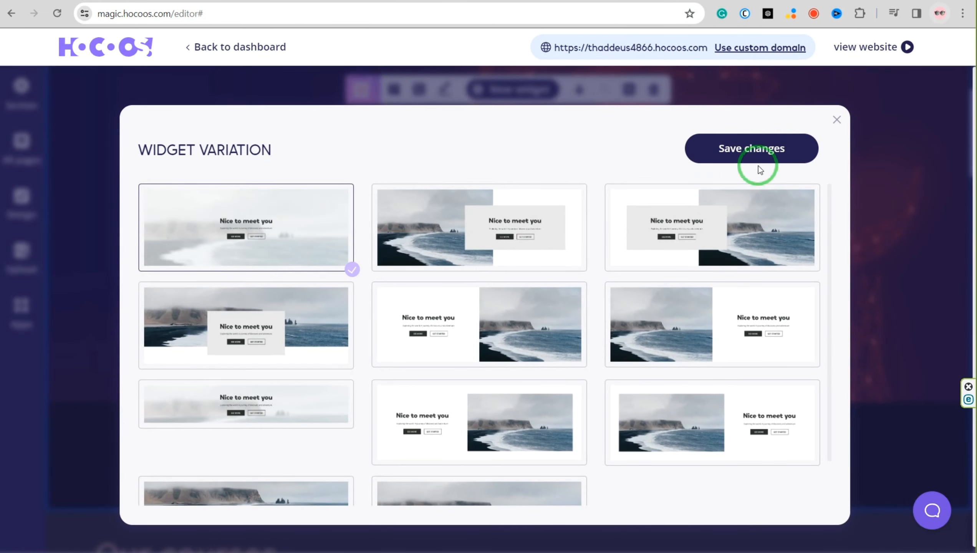
{"action": "left_click", "coordinate": [755, 155]}
Set the Our courses section's background color to RGB 249, 192, 93
{"action": "scroll", "coordinate": [356, 411], "scroll_direction": "down", "scroll_amount": 10}
{"action": "left_click", "coordinate": [444, 120]}
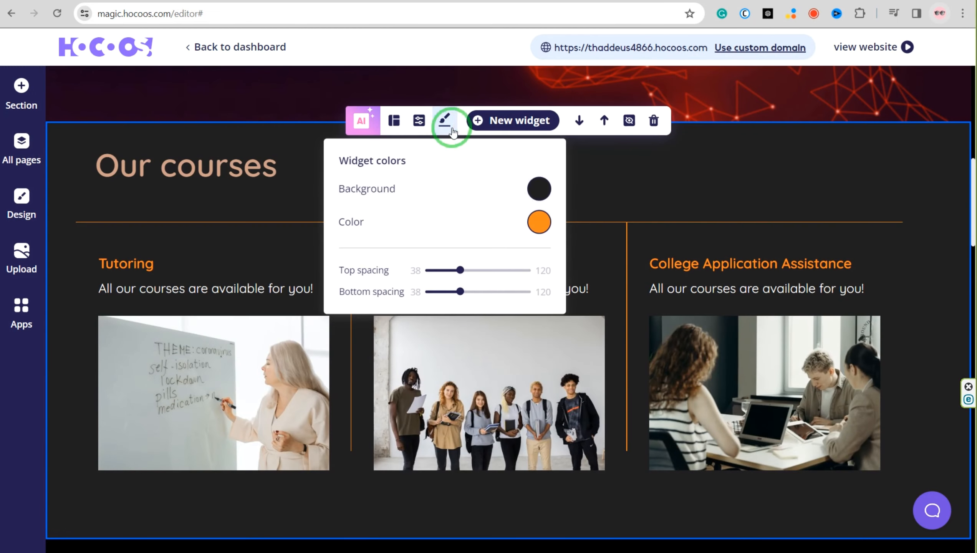
{"action": "left_click", "coordinate": [540, 188]}
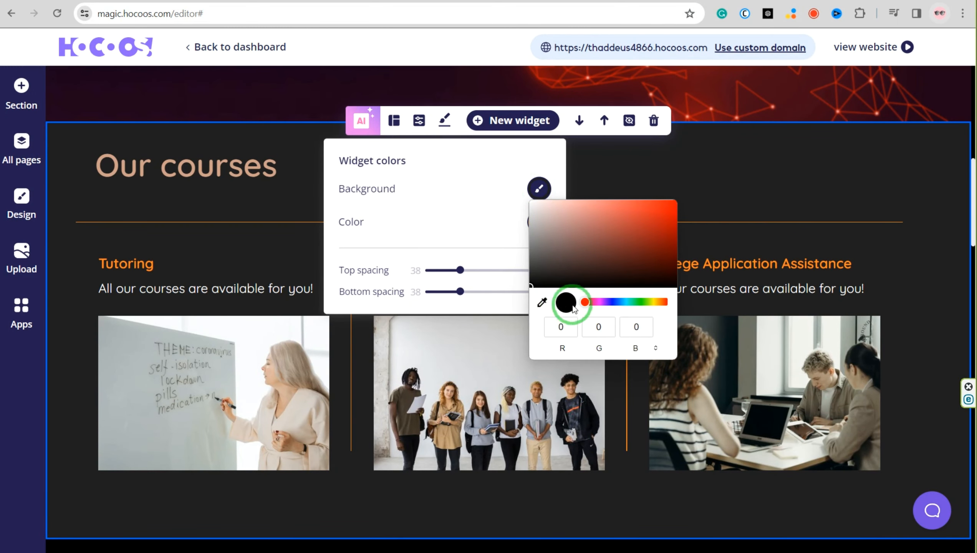
{"action": "type", "text": "249"}
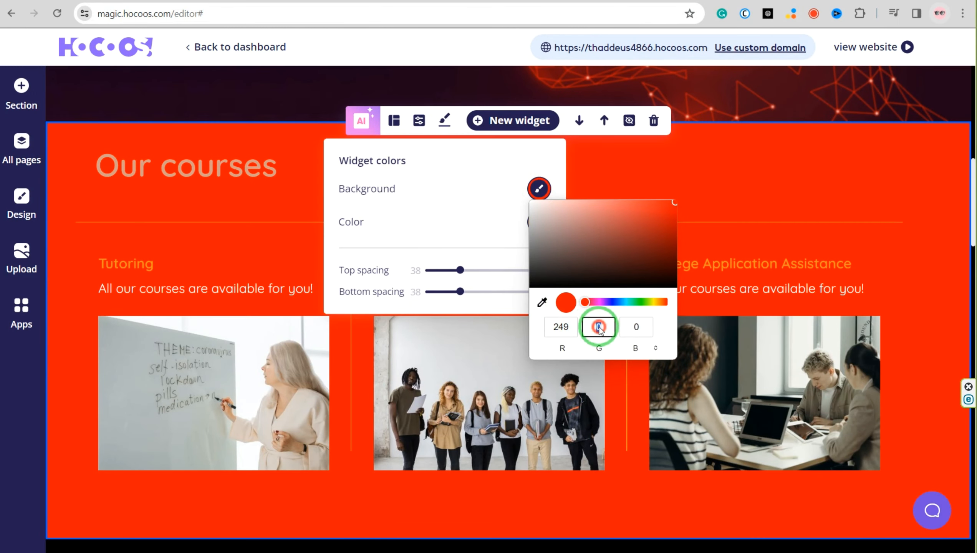
{"action": "left_click", "coordinate": [599, 328]}
{"action": "type", "text": "192"}
{"action": "left_click", "coordinate": [637, 327]}
{"action": "type", "text": "93"}
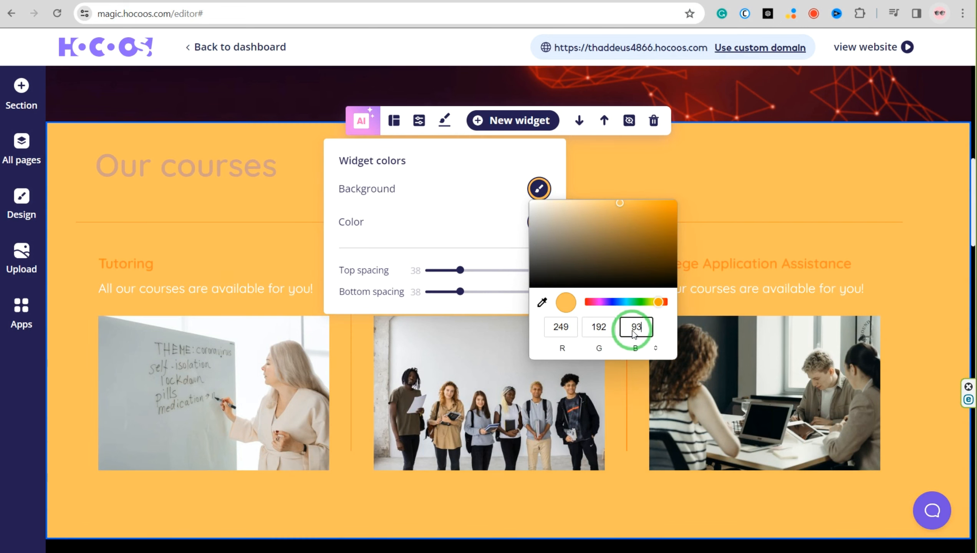
{"action": "left_click", "coordinate": [238, 232]}
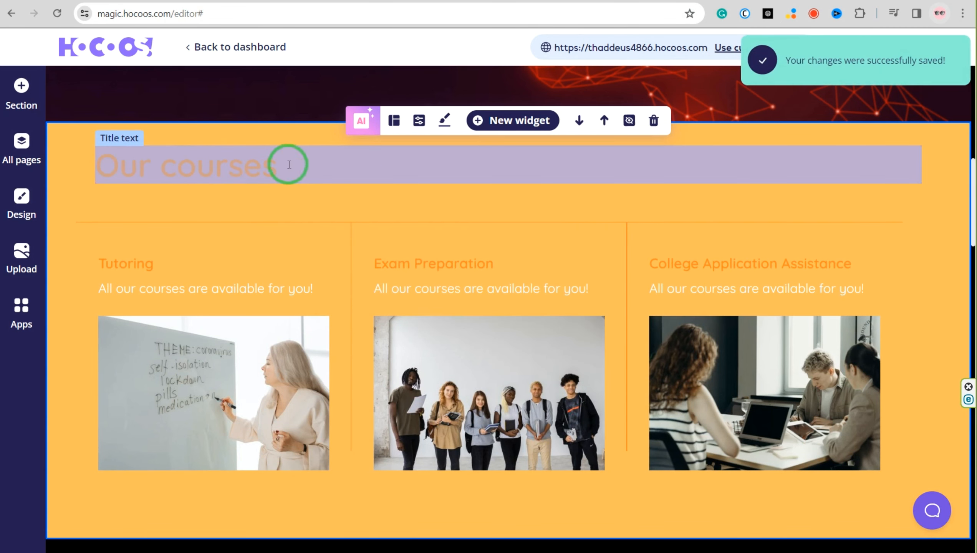
Make the Our courses title bold and change its text color to dark navy
{"action": "left_click", "coordinate": [227, 167]}
{"action": "left_click", "coordinate": [196, 133]}
{"action": "left_click", "coordinate": [212, 148]}
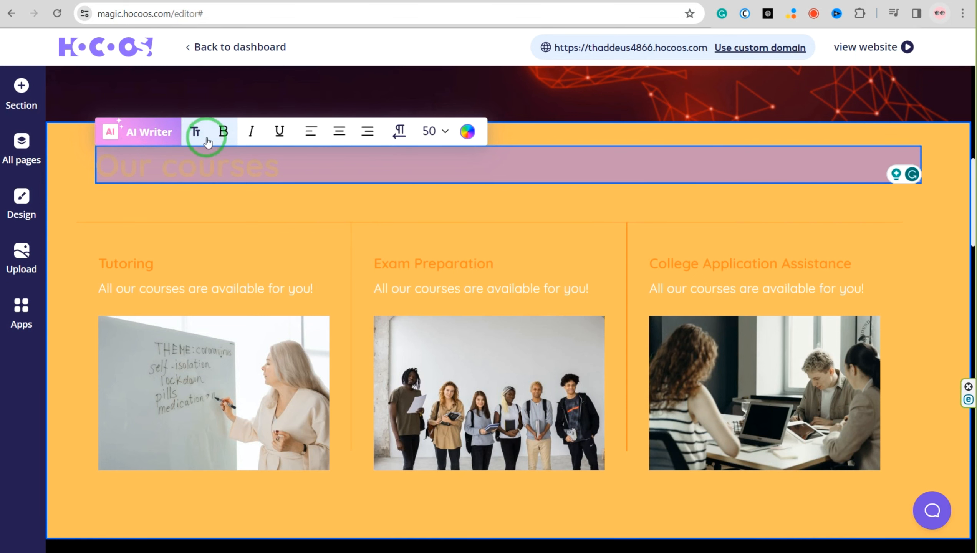
{"action": "left_click", "coordinate": [465, 134]}
{"action": "left_click", "coordinate": [297, 132]}
{"action": "left_click", "coordinate": [211, 233]}
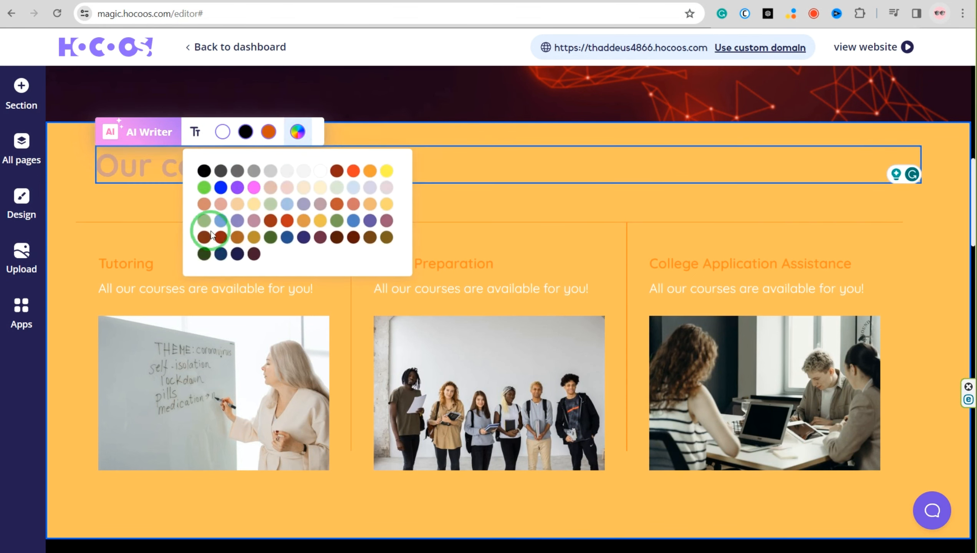
{"action": "left_click", "coordinate": [208, 220]}
{"action": "left_click", "coordinate": [203, 166]}
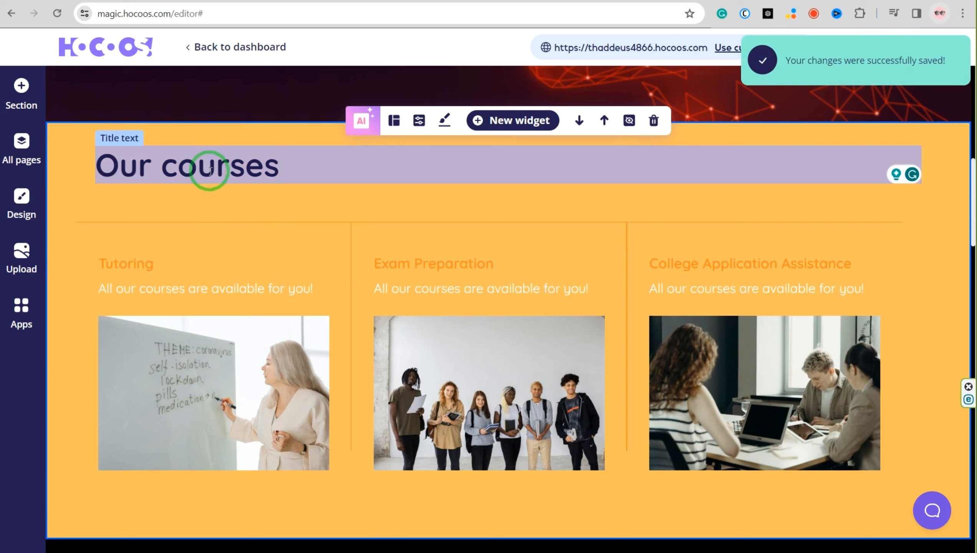
{"action": "left_click", "coordinate": [584, 28]}
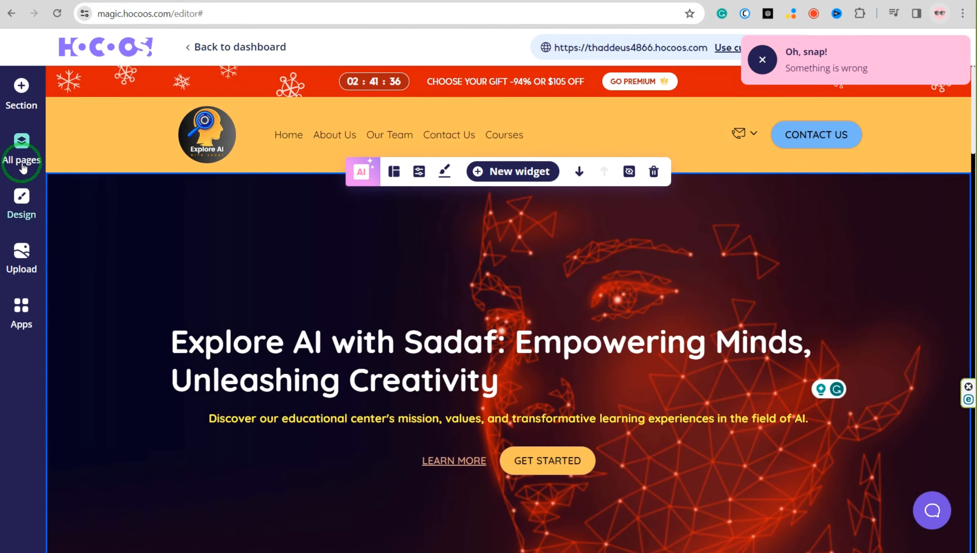
Look through the site's color palettes without changing the current one, and apply the Playfair and Lato font preset to the entire website
{"action": "left_click", "coordinate": [21, 196]}
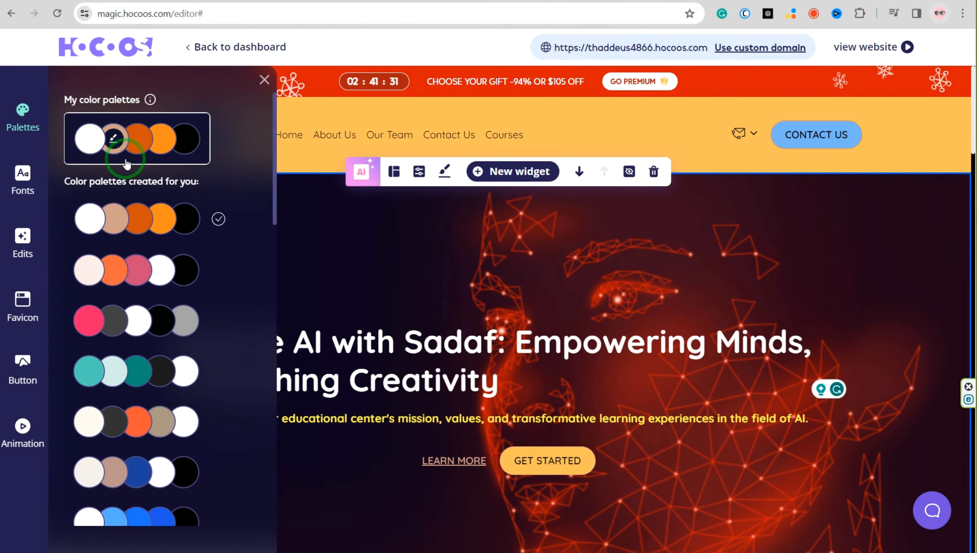
{"action": "scroll", "coordinate": [146, 388], "scroll_direction": "down", "scroll_amount": 10}
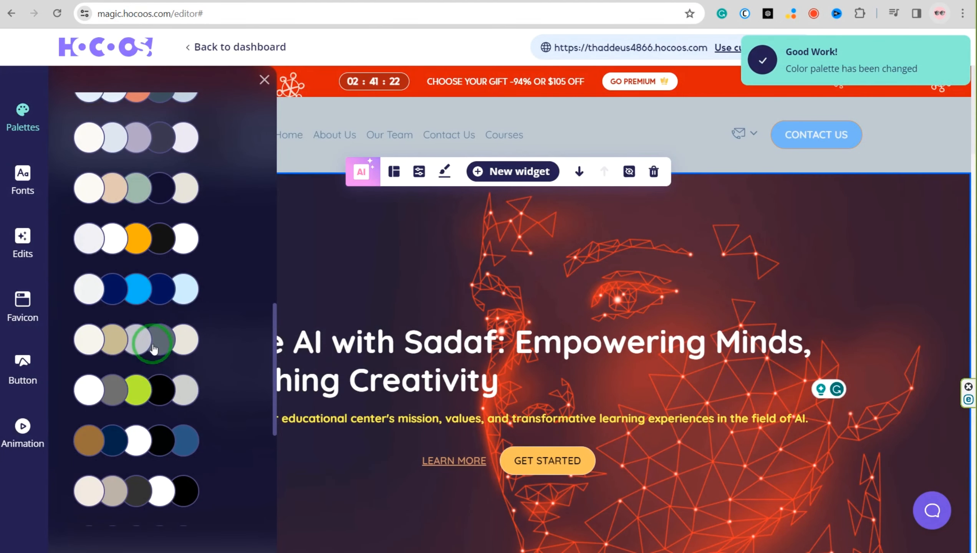
{"action": "left_click", "coordinate": [21, 117]}
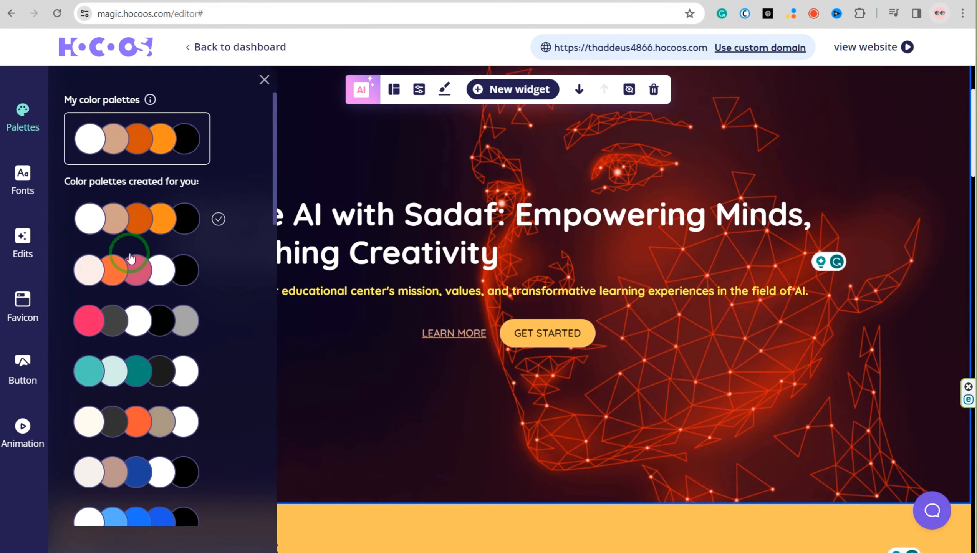
{"action": "left_click", "coordinate": [16, 187]}
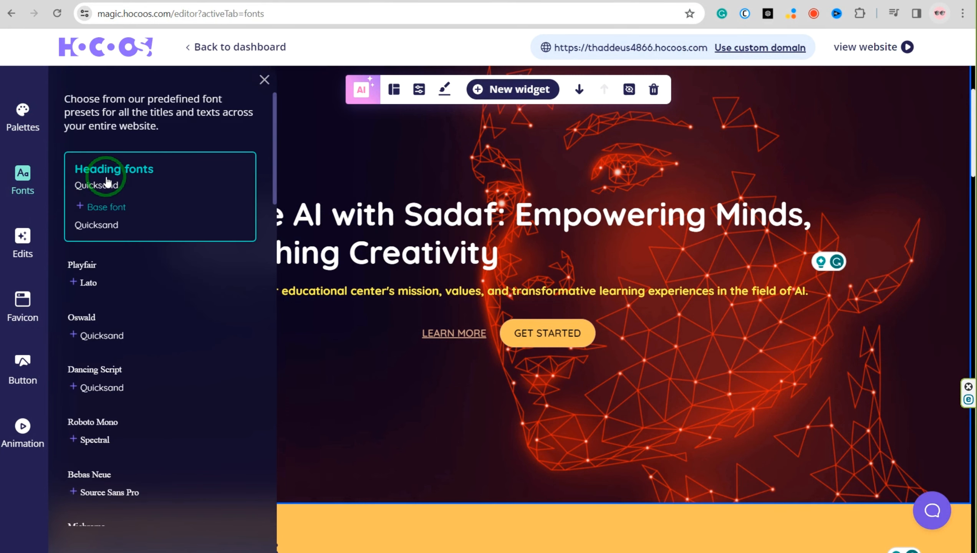
{"action": "left_click", "coordinate": [88, 274]}
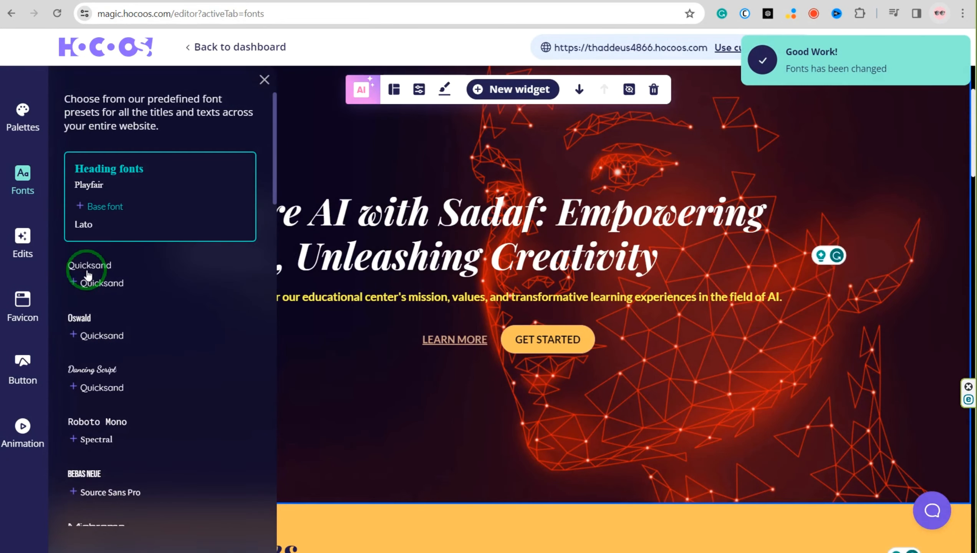
View the site's button styles and turn on the light fade-up animation for the whole website
{"action": "left_click", "coordinate": [22, 368]}
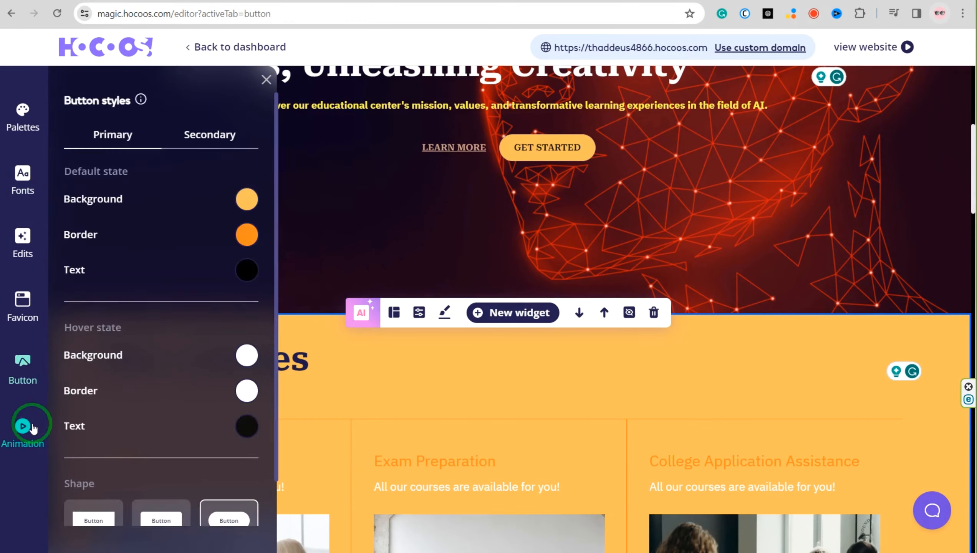
{"action": "left_click", "coordinate": [23, 428]}
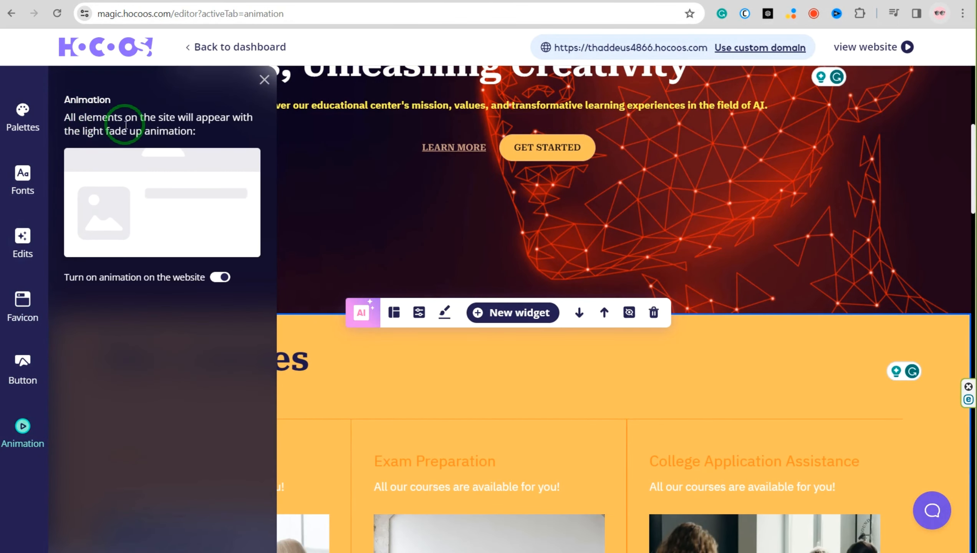
{"action": "left_click", "coordinate": [219, 278]}
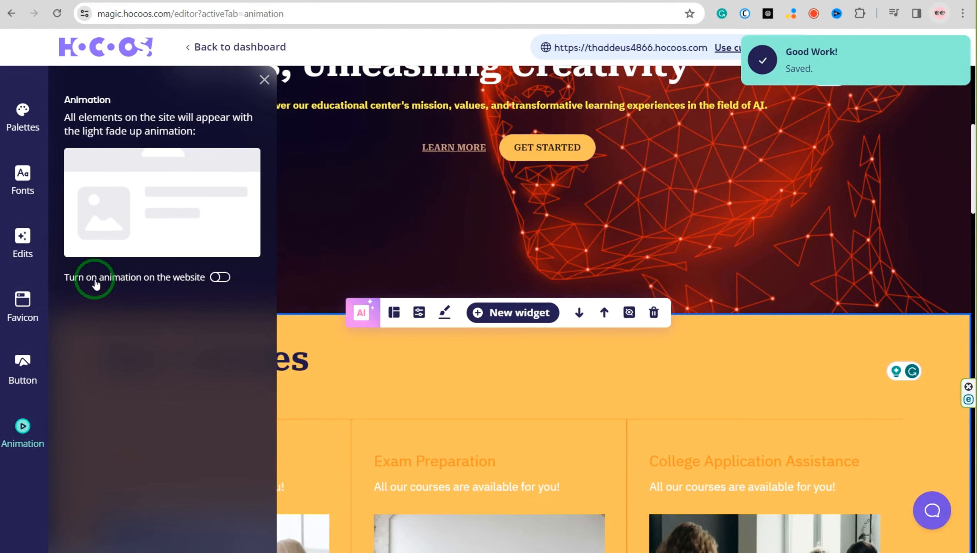
{"action": "left_click", "coordinate": [222, 278]}
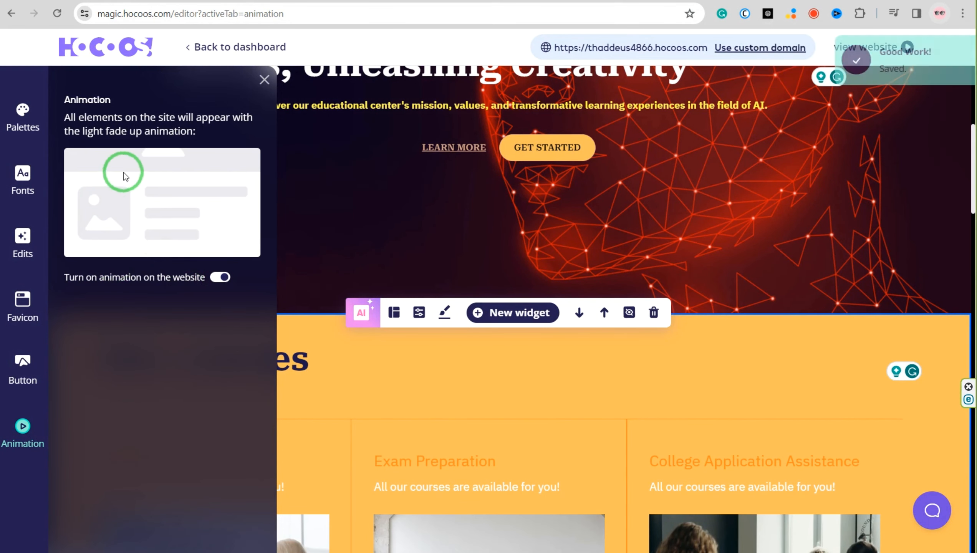
Close the site design settings and set the Our courses section's text color to black
{"action": "left_click", "coordinate": [268, 82]}
{"action": "left_click", "coordinate": [444, 121]}
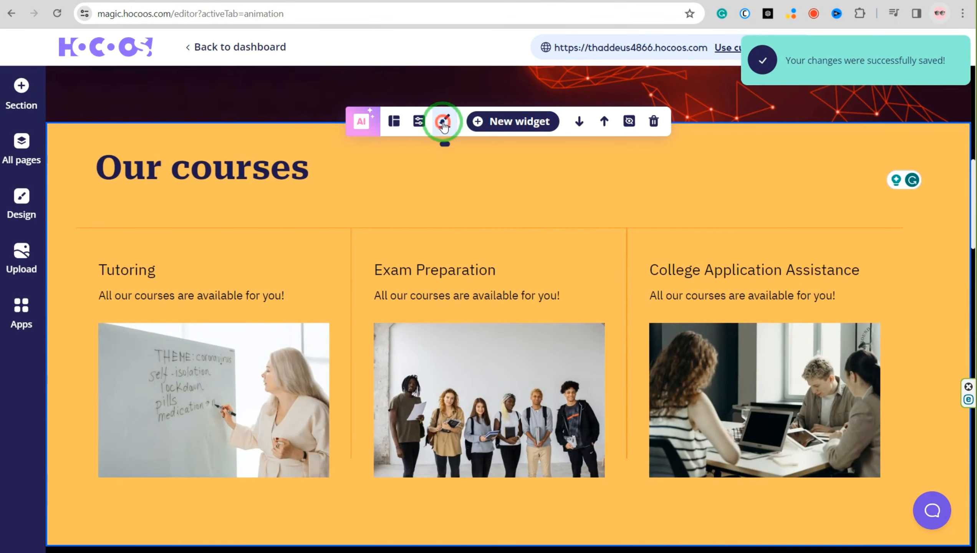
In the Our courses widget properties, name Service 1 "Text To Animation Tutorial" and disable its description text, leaving its button off
{"action": "left_click", "coordinate": [420, 122]}
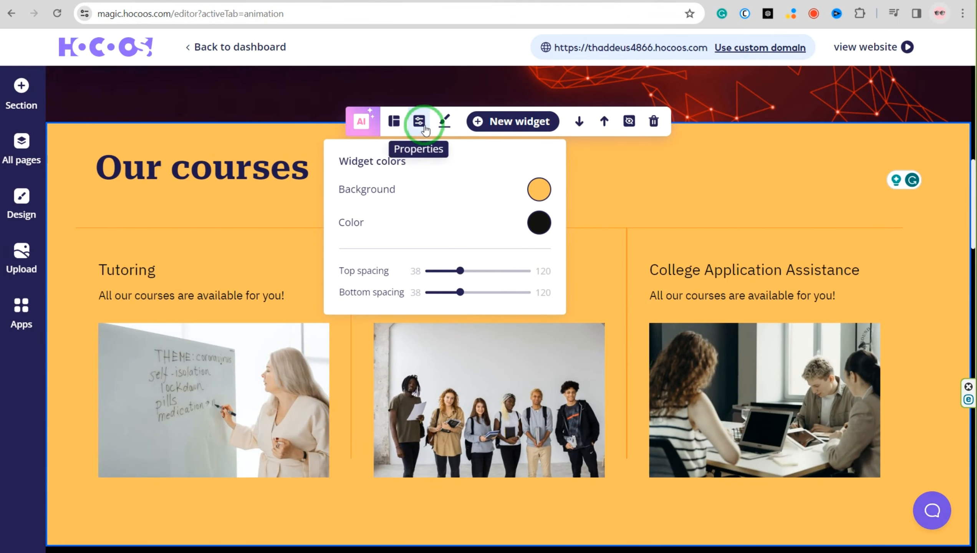
{"action": "scroll", "coordinate": [178, 307], "scroll_direction": "down", "scroll_amount": 2}
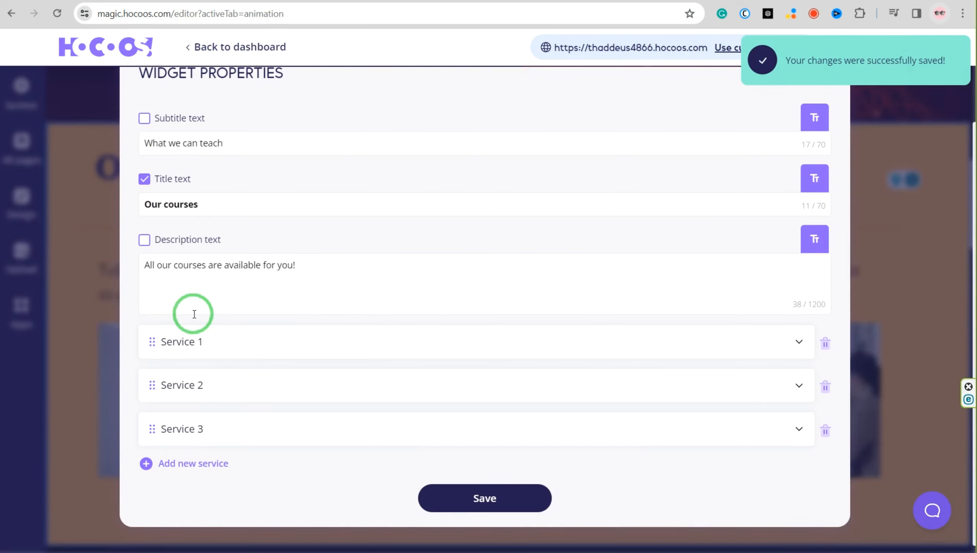
{"action": "left_click", "coordinate": [181, 343]}
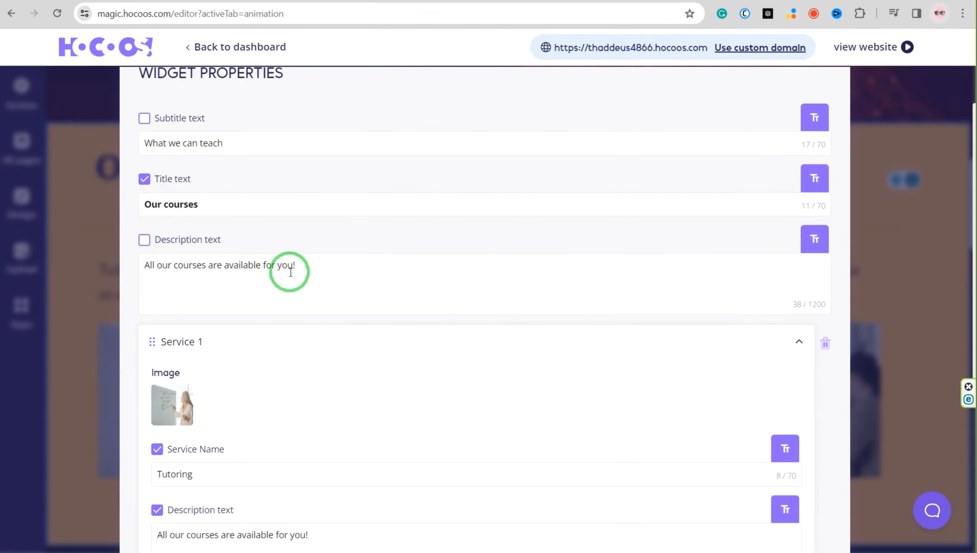
{"action": "scroll", "coordinate": [175, 190], "scroll_direction": "down", "scroll_amount": 6}
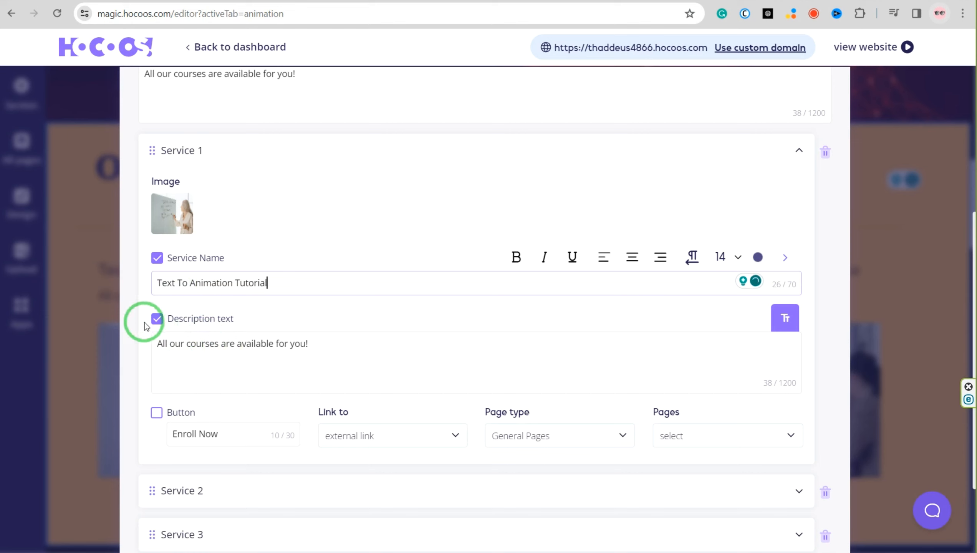
{"action": "left_click", "coordinate": [158, 318]}
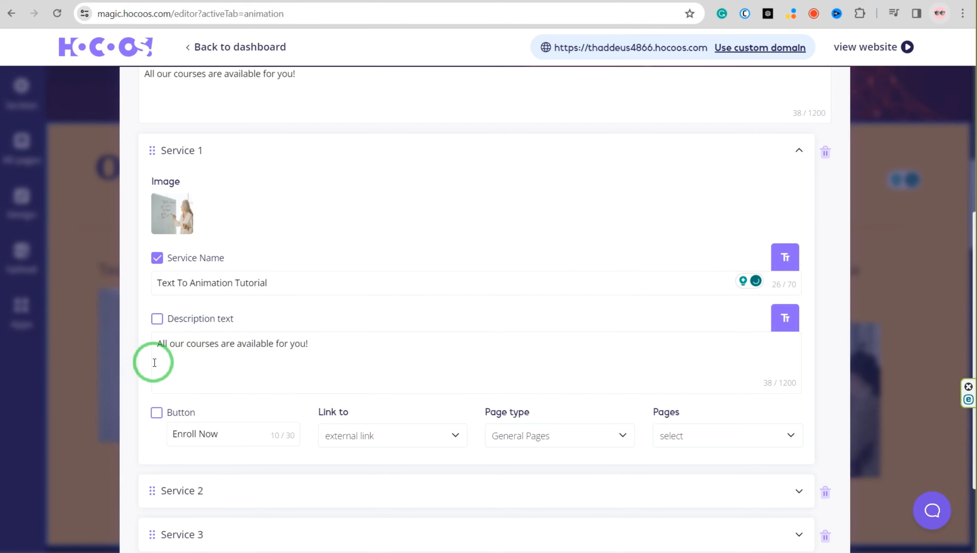
{"action": "scroll", "coordinate": [154, 362], "scroll_direction": "down", "scroll_amount": 4}
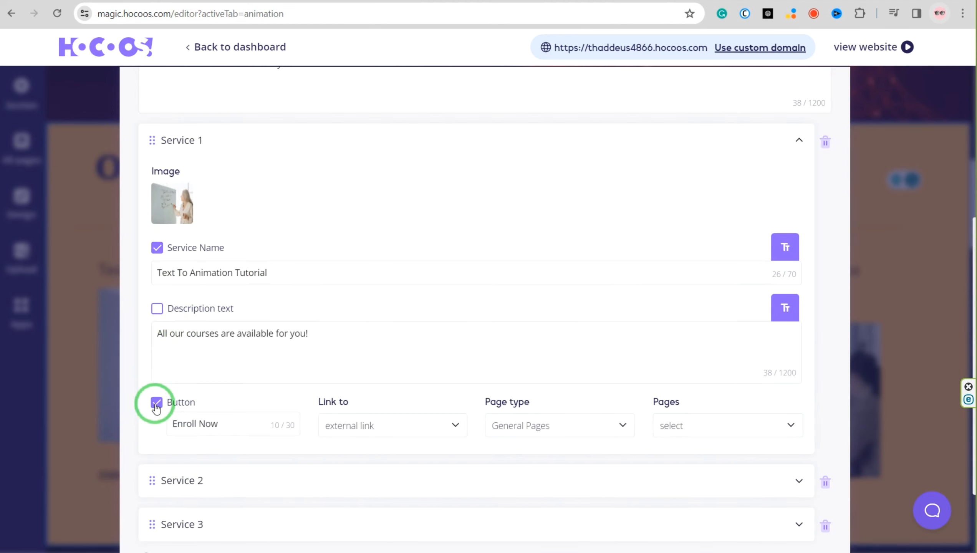
{"action": "left_click", "coordinate": [156, 403]}
Name Service 2 "Text To Video Tutorial" and disable its description text
{"action": "scroll", "coordinate": [194, 415], "scroll_direction": "down", "scroll_amount": 3}
{"action": "left_click", "coordinate": [205, 381]}
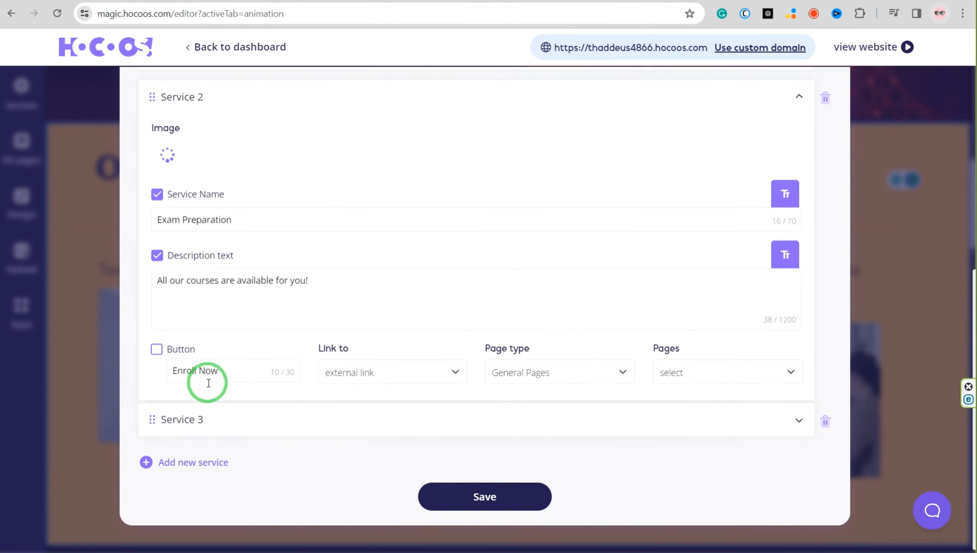
{"action": "triple_click", "coordinate": [189, 217]}
{"action": "type", "text": "Text T"}
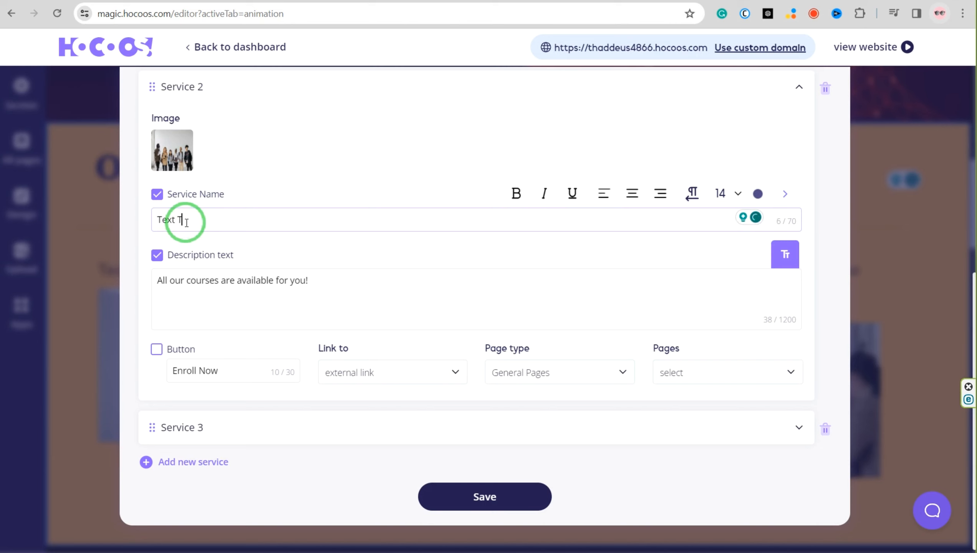
{"action": "type", "text": "o Video Tutorial"}
{"action": "left_click", "coordinate": [157, 255]}
Make the Service 2 name bold
{"action": "triple_click", "coordinate": [185, 219]}
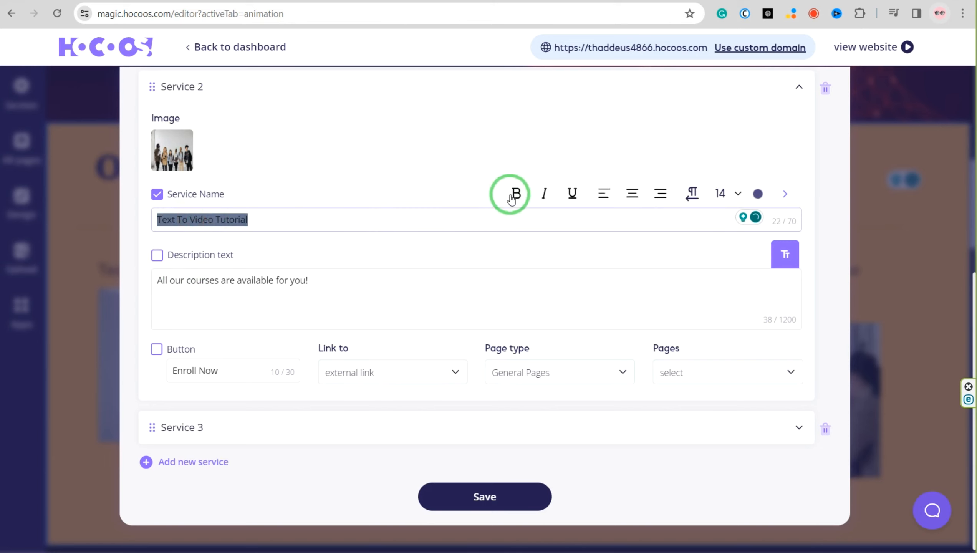
{"action": "left_click", "coordinate": [511, 197]}
{"action": "left_click", "coordinate": [505, 232]}
Make the Service 1 name bold and set its font size to 16
{"action": "scroll", "coordinate": [273, 186], "scroll_direction": "up", "scroll_amount": 2}
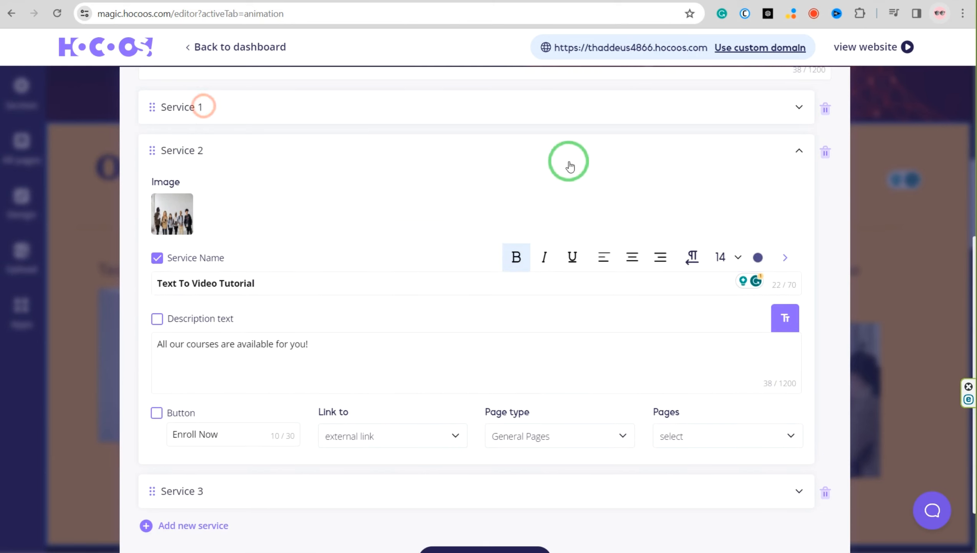
{"action": "left_click", "coordinate": [245, 243]}
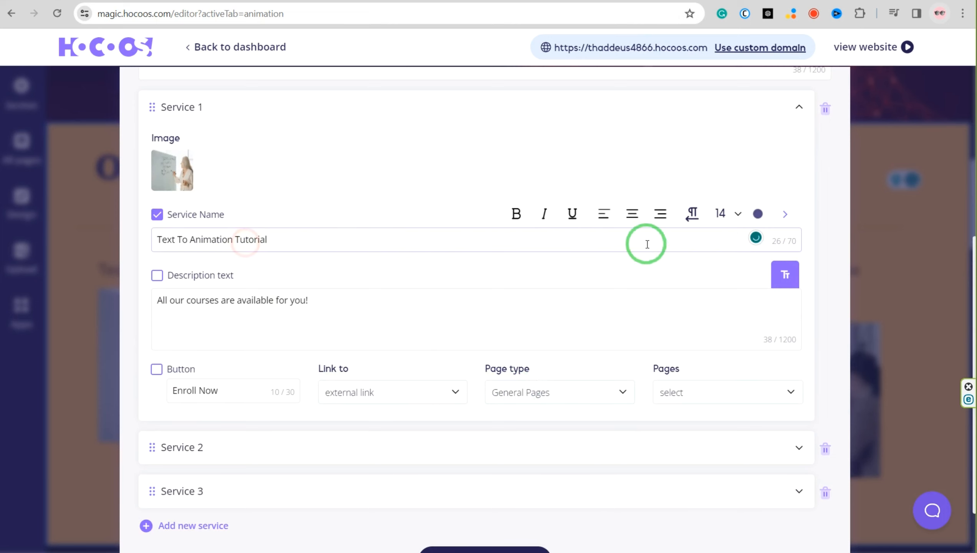
{"action": "left_click", "coordinate": [519, 214]}
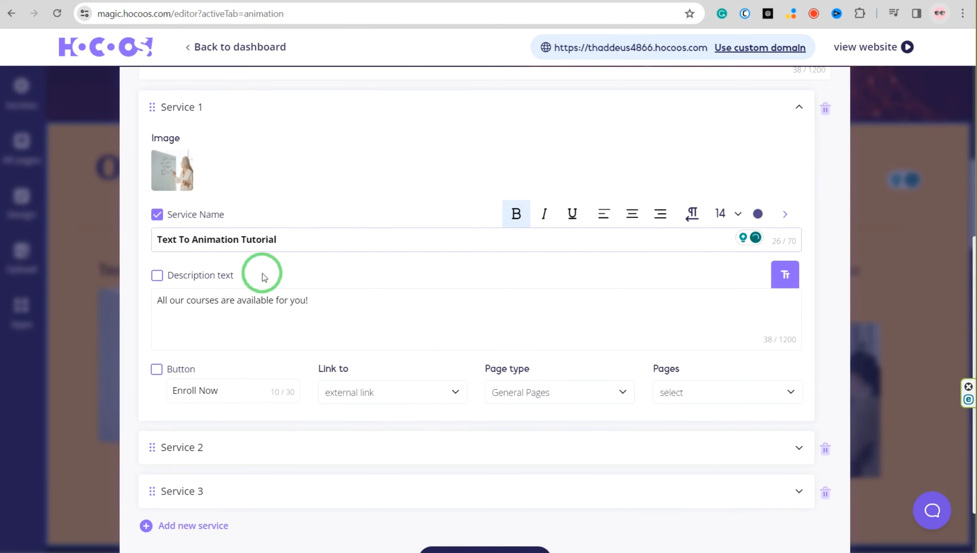
{"action": "left_click", "coordinate": [738, 216]}
{"action": "left_click", "coordinate": [728, 337]}
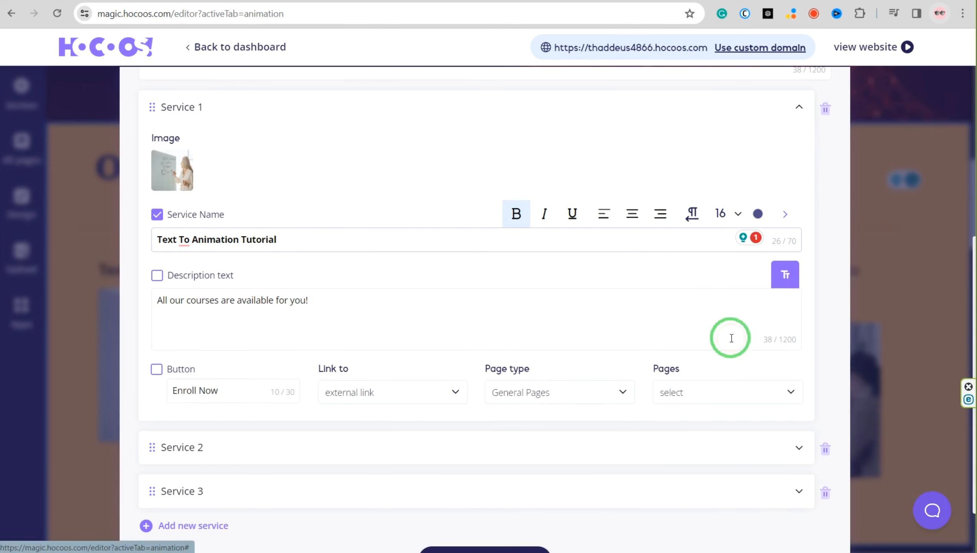
Set the Service 2 name's font size to 16
{"action": "scroll", "coordinate": [348, 310], "scroll_direction": "down", "scroll_amount": 2}
{"action": "left_click", "coordinate": [230, 389]}
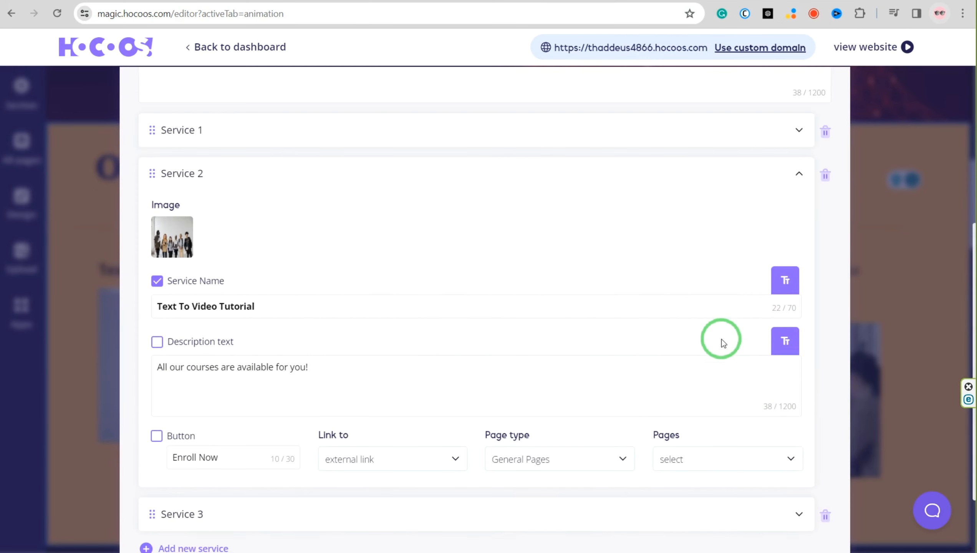
{"action": "left_click", "coordinate": [683, 306]}
{"action": "left_click", "coordinate": [726, 278]}
{"action": "left_click", "coordinate": [722, 227]}
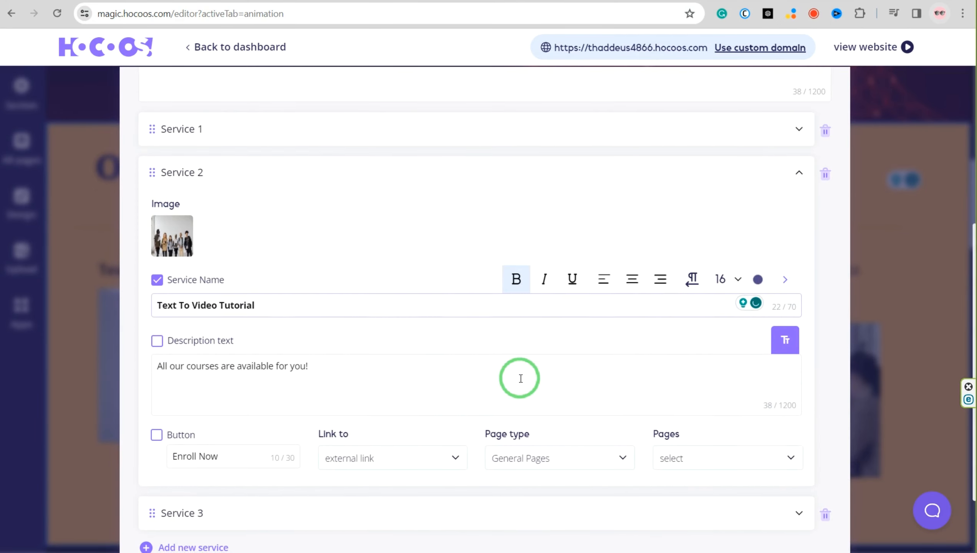
Name Service 3 "Text To Image Tutorial" in bold at font size 16 and disable its description text
{"action": "scroll", "coordinate": [520, 375], "scroll_direction": "down", "scroll_amount": 2}
{"action": "left_click", "coordinate": [186, 418]}
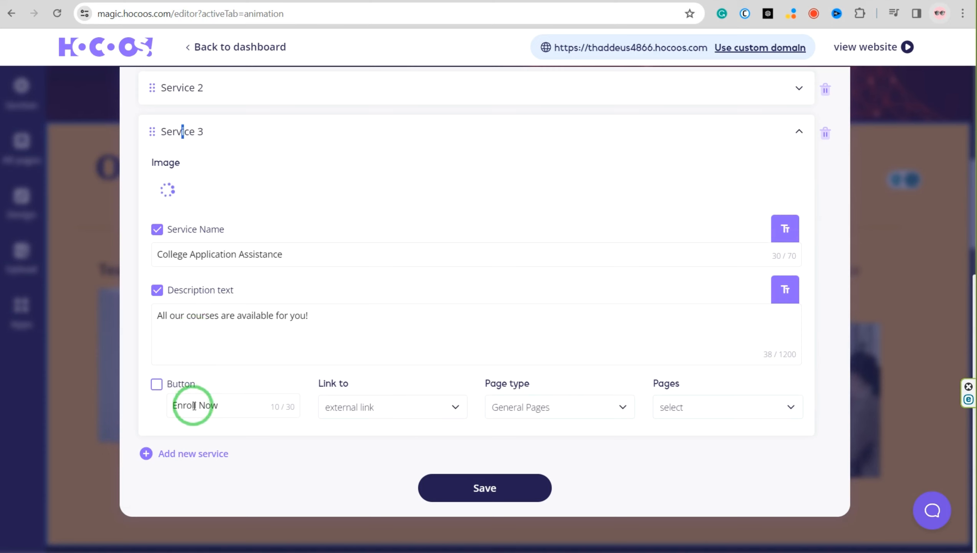
{"action": "left_click", "coordinate": [186, 254]}
{"action": "left_click", "coordinate": [515, 228]}
{"action": "left_click", "coordinate": [734, 229]}
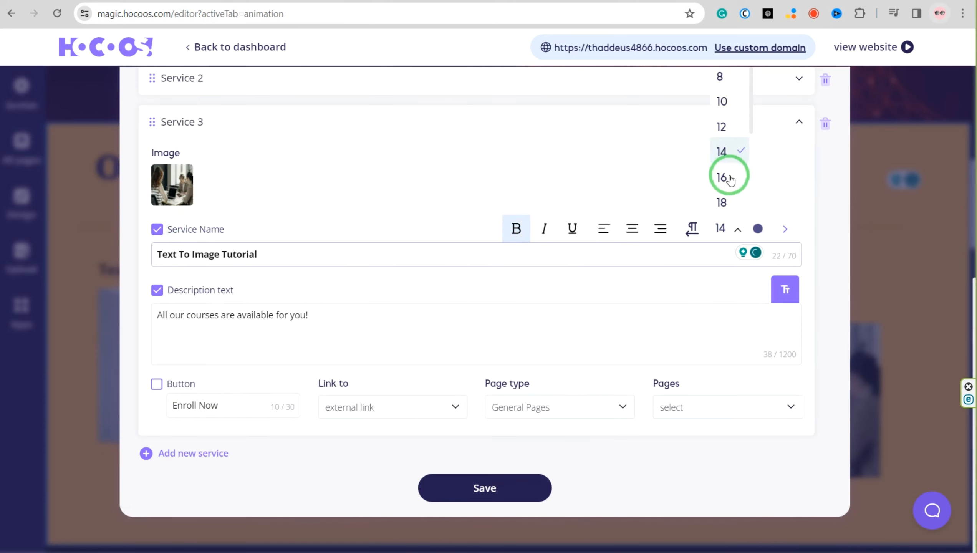
{"action": "left_click", "coordinate": [730, 179]}
{"action": "left_click", "coordinate": [157, 290]}
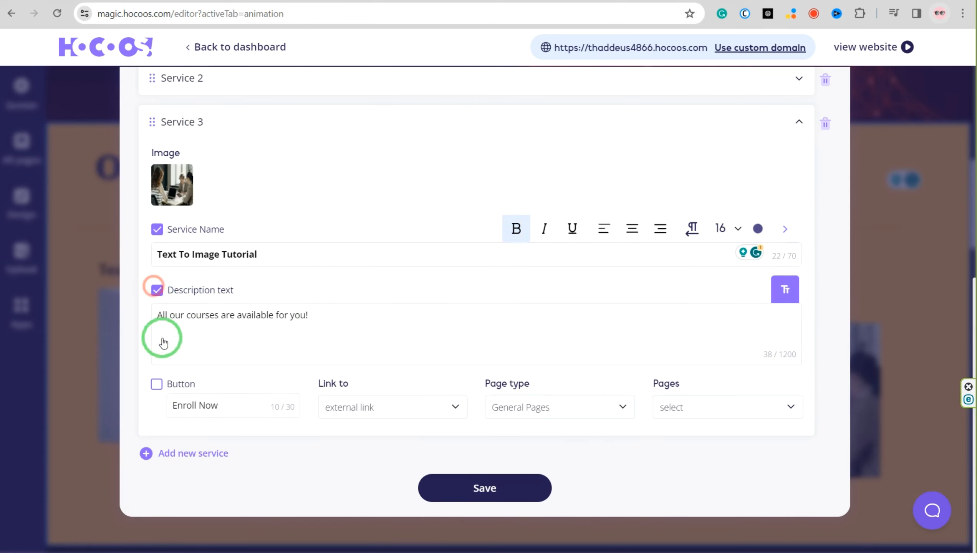
Add Service 4 named "Text To Speech Tutorial" in bold at font size 16, with its description text disabled
{"action": "left_click", "coordinate": [147, 455]}
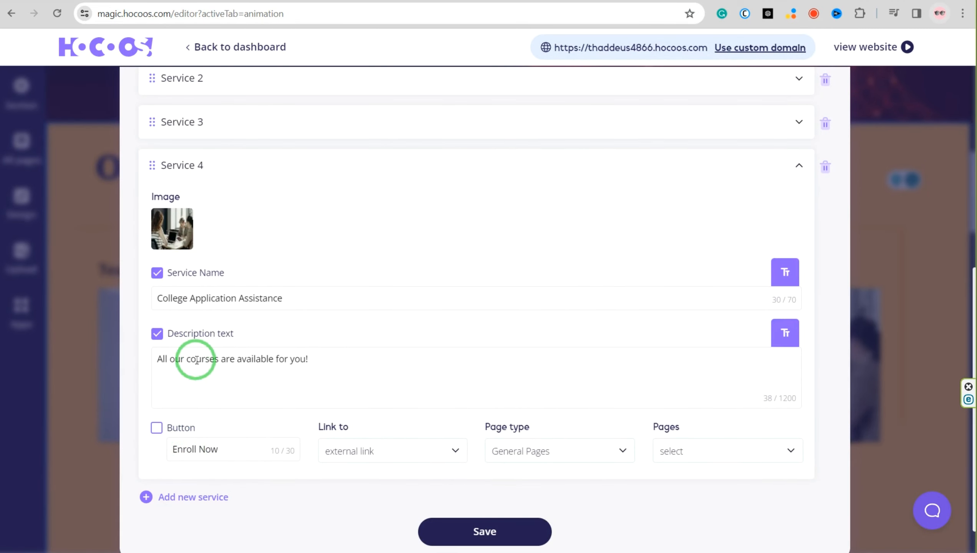
{"action": "triple_click", "coordinate": [177, 296]}
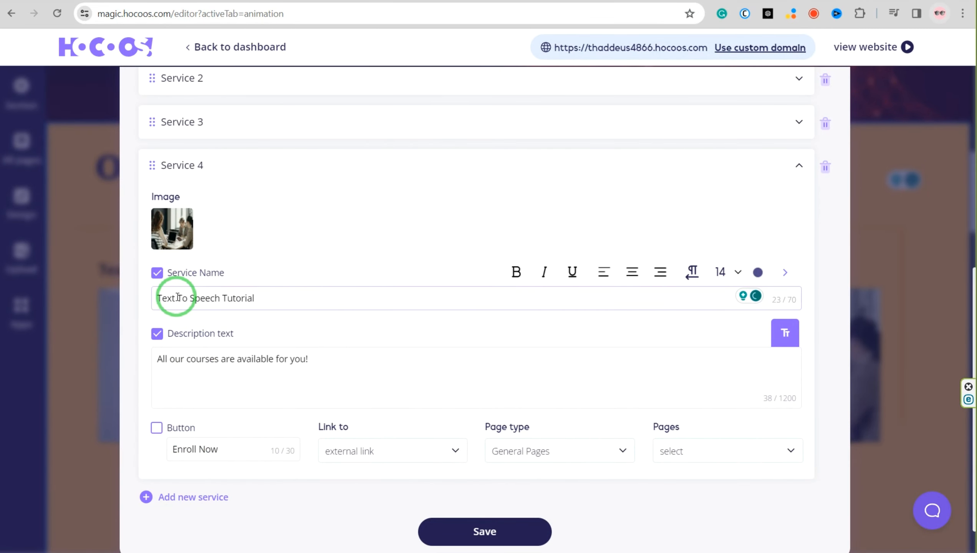
{"action": "left_click", "coordinate": [520, 281]}
{"action": "left_click", "coordinate": [736, 271]}
{"action": "left_click", "coordinate": [735, 217]}
{"action": "left_click", "coordinate": [293, 362]}
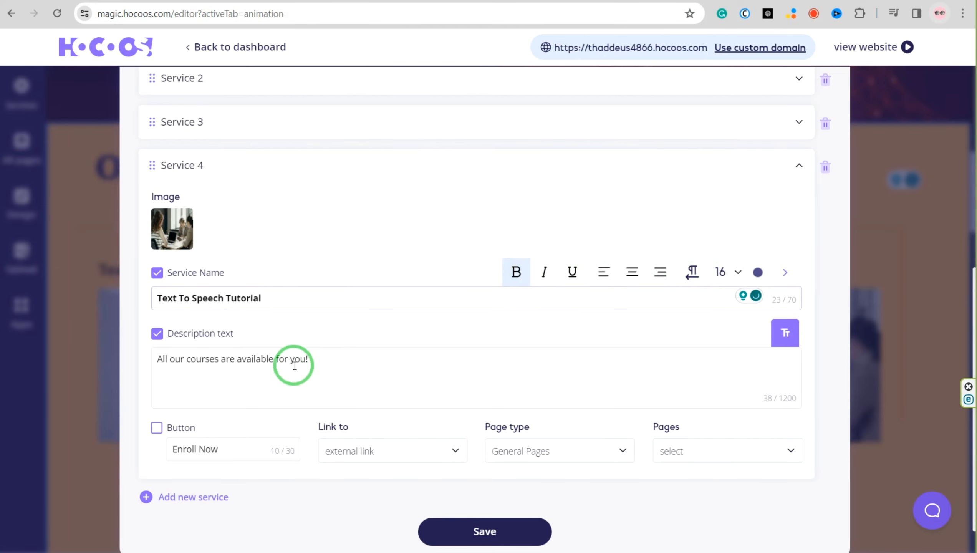
{"action": "left_click", "coordinate": [156, 335]}
{"action": "scroll", "coordinate": [188, 504], "scroll_direction": "down", "scroll_amount": 1}
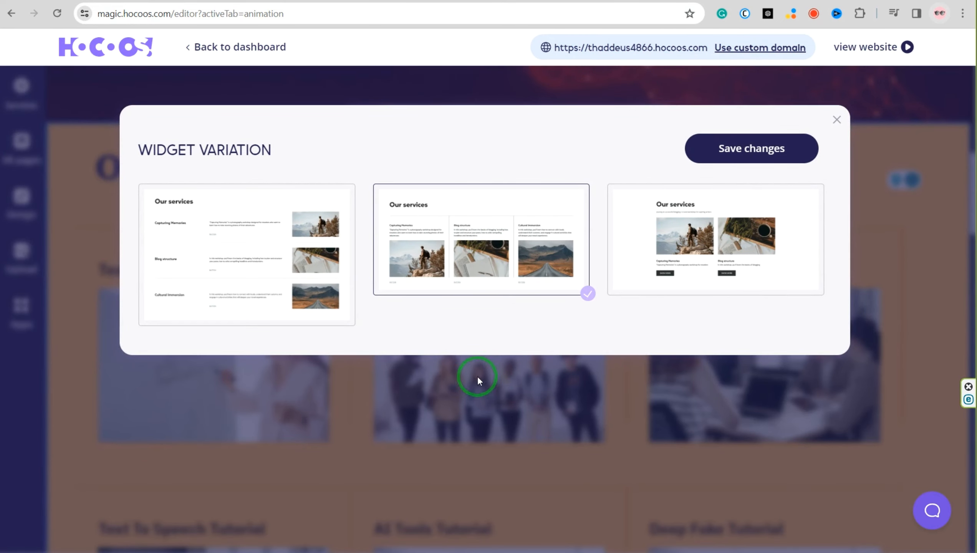
Try the Our courses widget variation that lists each service in a row with its image beside the text
{"action": "left_click", "coordinate": [264, 223]}
{"action": "left_click", "coordinate": [752, 151]}
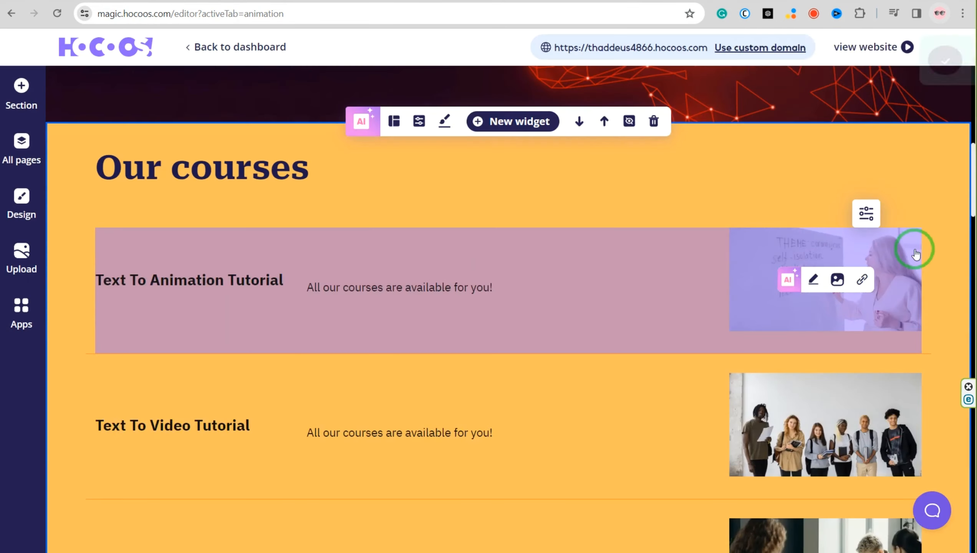
{"action": "scroll", "coordinate": [915, 248], "scroll_direction": "down", "scroll_amount": 5}
{"action": "scroll", "coordinate": [800, 402], "scroll_direction": "down", "scroll_amount": 6}
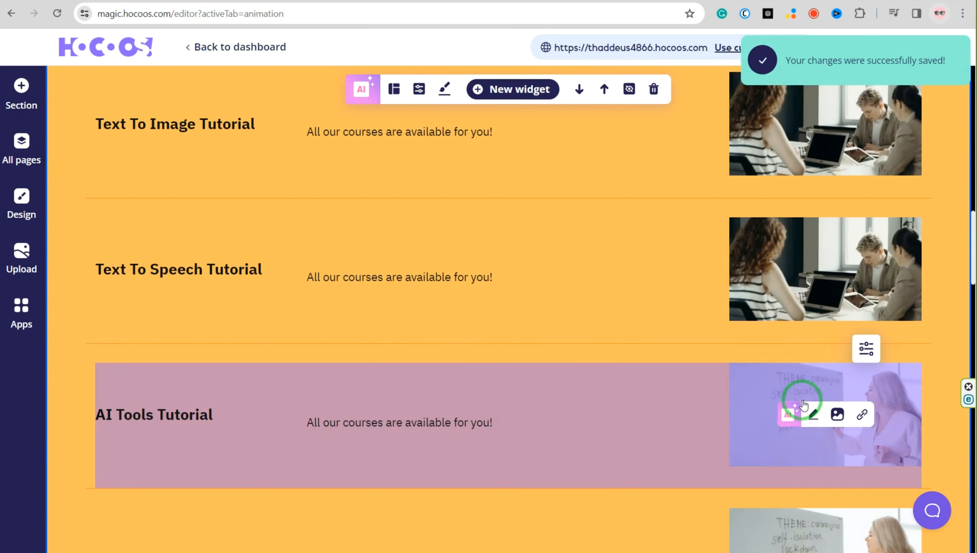
{"action": "scroll", "coordinate": [801, 402], "scroll_direction": "up", "scroll_amount": 6}
{"action": "left_click", "coordinate": [394, 257]}
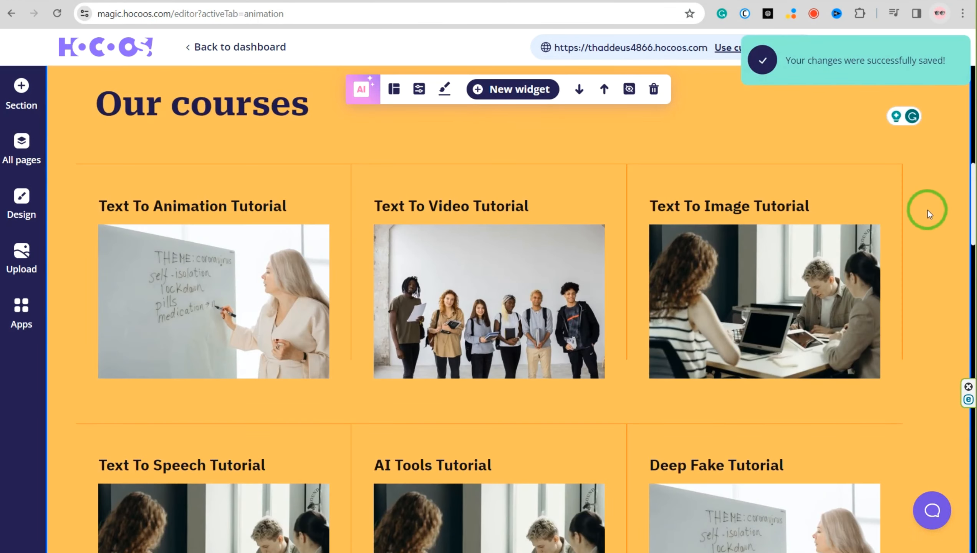
Replace the Text To Animation Tutorial image with the cropped girl-and-dogs picture, and choose the woman in the blue dress for another course image
{"action": "left_click", "coordinate": [238, 289]}
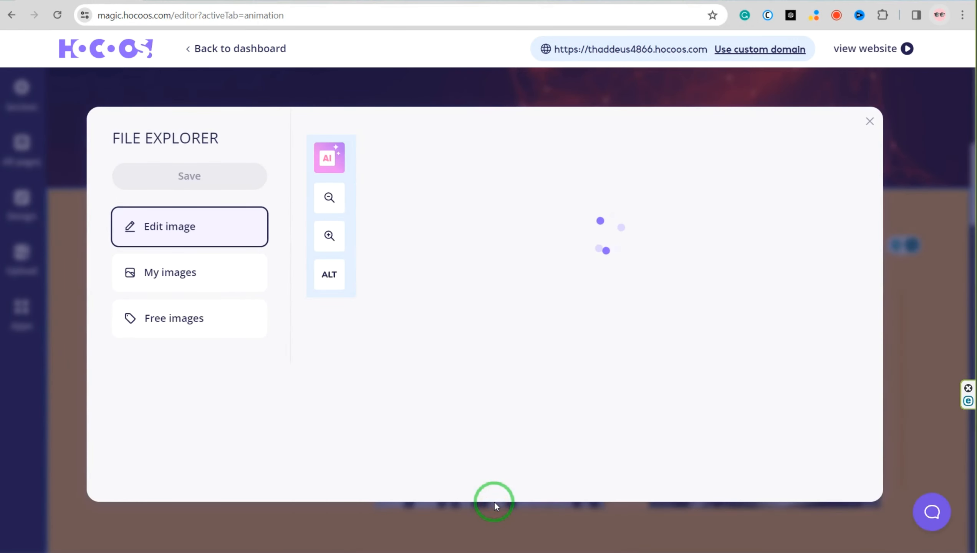
{"action": "left_click_drag", "start_coordinate": [582, 375], "coordinate": [632, 343]}
{"action": "left_click_drag", "start_coordinate": [633, 342], "coordinate": [682, 312]}
{"action": "left_click_drag", "start_coordinate": [769, 275], "coordinate": [616, 275]}
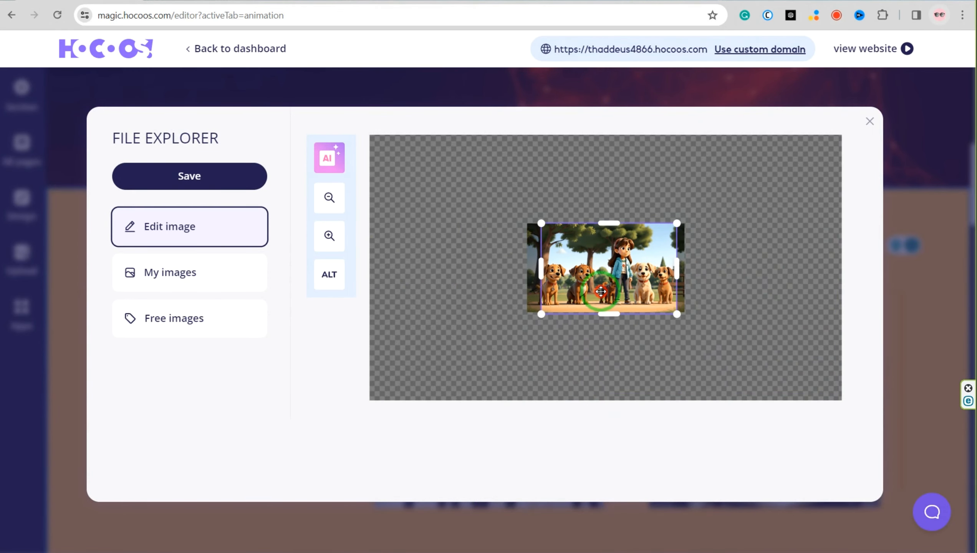
{"action": "left_click", "coordinate": [190, 176]}
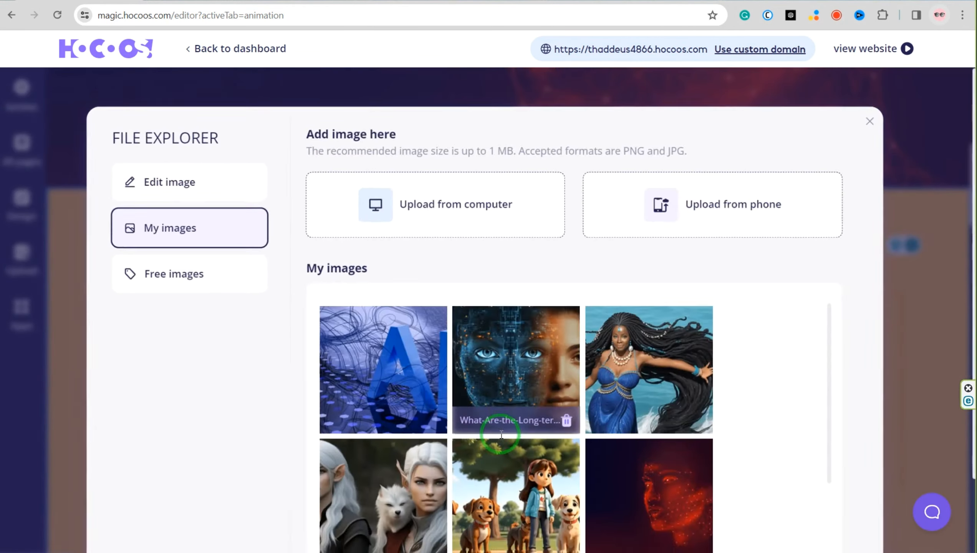
{"action": "left_click", "coordinate": [666, 362]}
{"action": "left_click", "coordinate": [190, 176]}
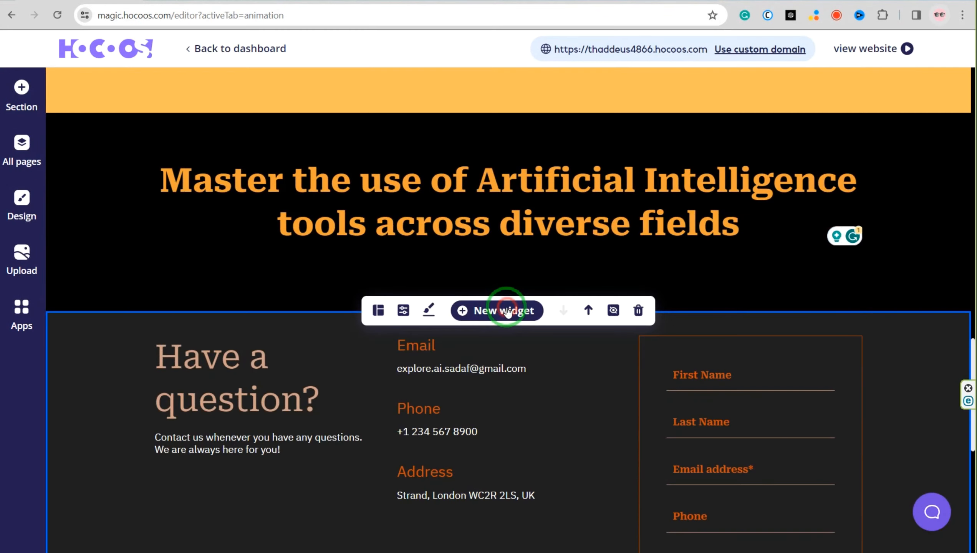
{"action": "left_click", "coordinate": [504, 308]}
{"action": "scroll", "coordinate": [643, 360], "scroll_direction": "down", "scroll_amount": 15}
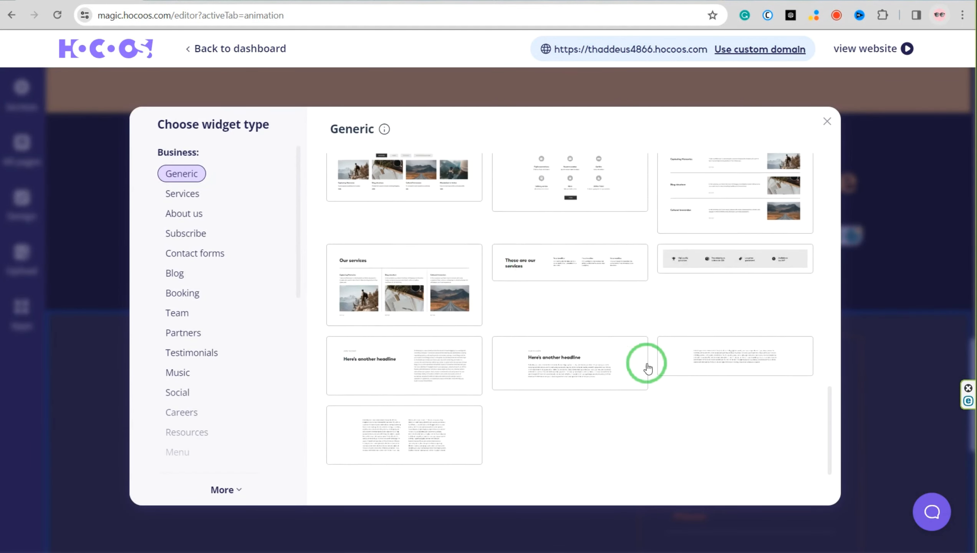
{"action": "scroll", "coordinate": [640, 415], "scroll_direction": "up", "scroll_amount": 15}
{"action": "left_click", "coordinate": [828, 121]}
{"action": "left_click", "coordinate": [379, 310]}
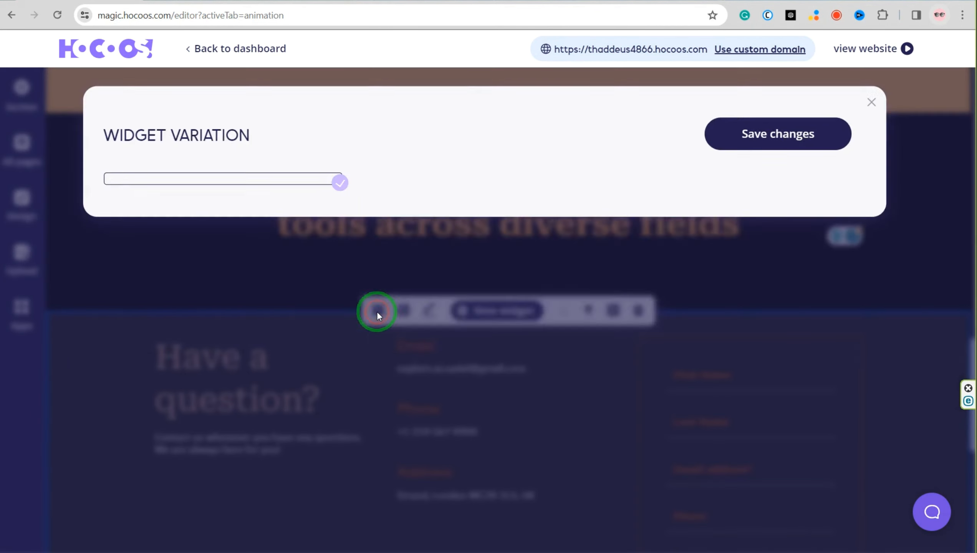
{"action": "left_click", "coordinate": [837, 123]}
Change the background color of the "Have a question?" contact section to blue
{"action": "left_click", "coordinate": [430, 308]}
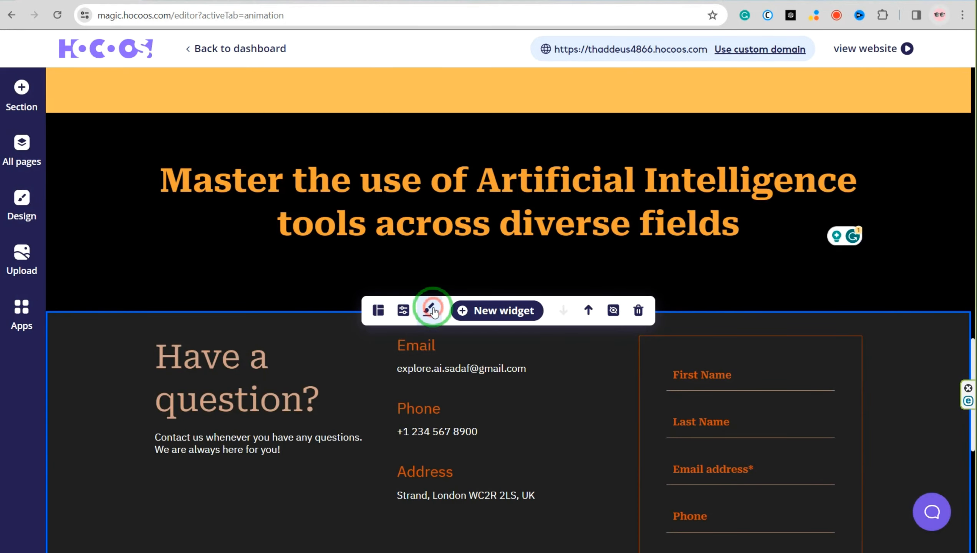
{"action": "left_click", "coordinate": [519, 375]}
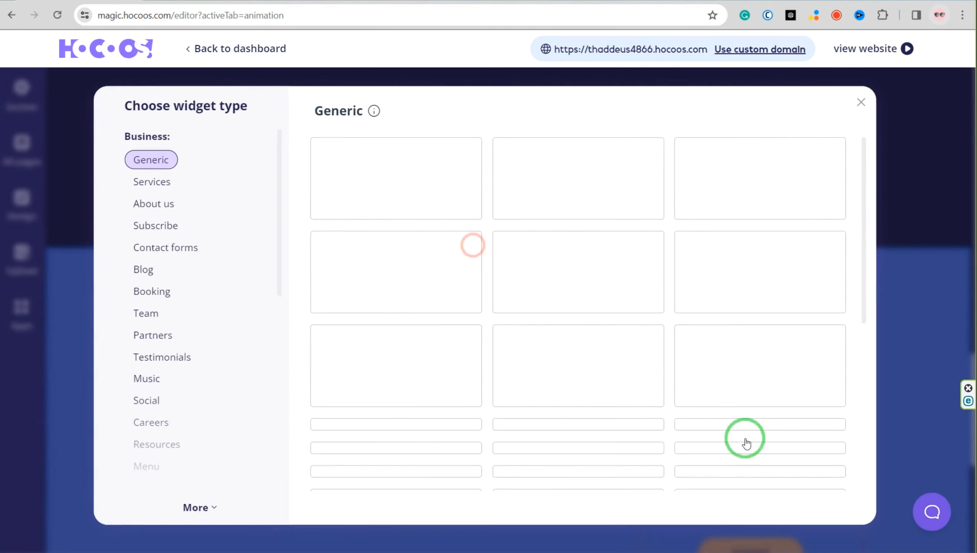
Add a Subscribe widget below the contact section, using a layout with an image beside the email form
{"action": "left_click", "coordinate": [182, 175]}
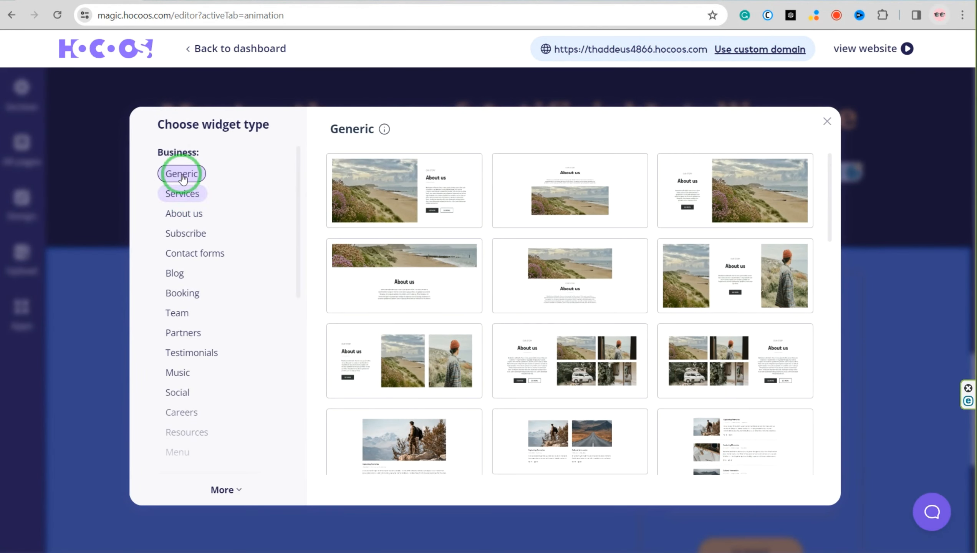
{"action": "left_click", "coordinate": [187, 202]}
{"action": "left_click", "coordinate": [186, 233]}
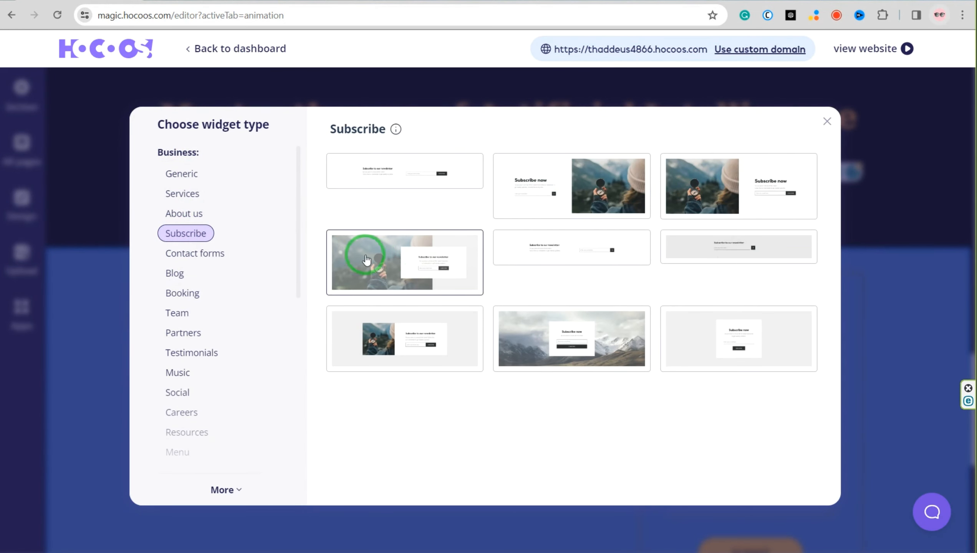
{"action": "left_click", "coordinate": [365, 259]}
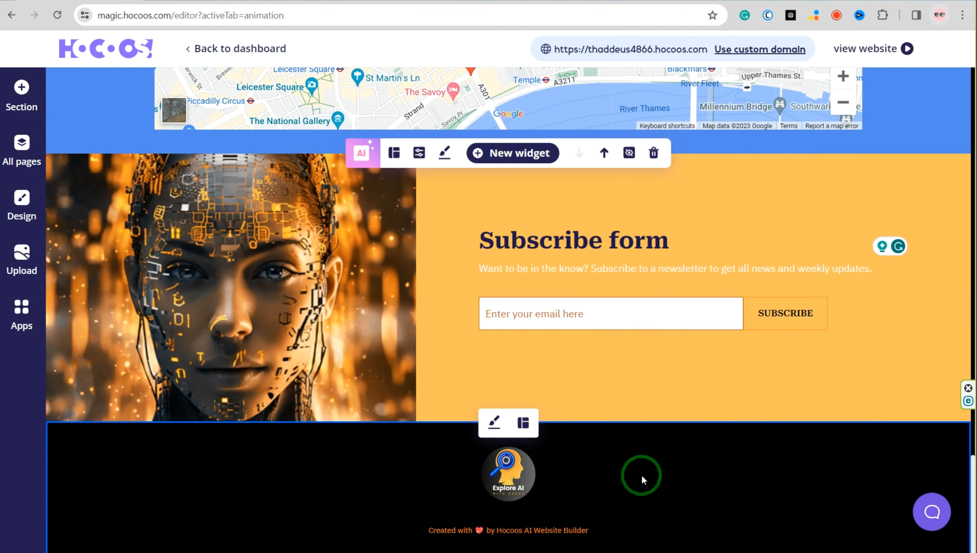
Switch the footer to the layout with logo and contact info, and adjust its background color
{"action": "left_click", "coordinate": [523, 422]}
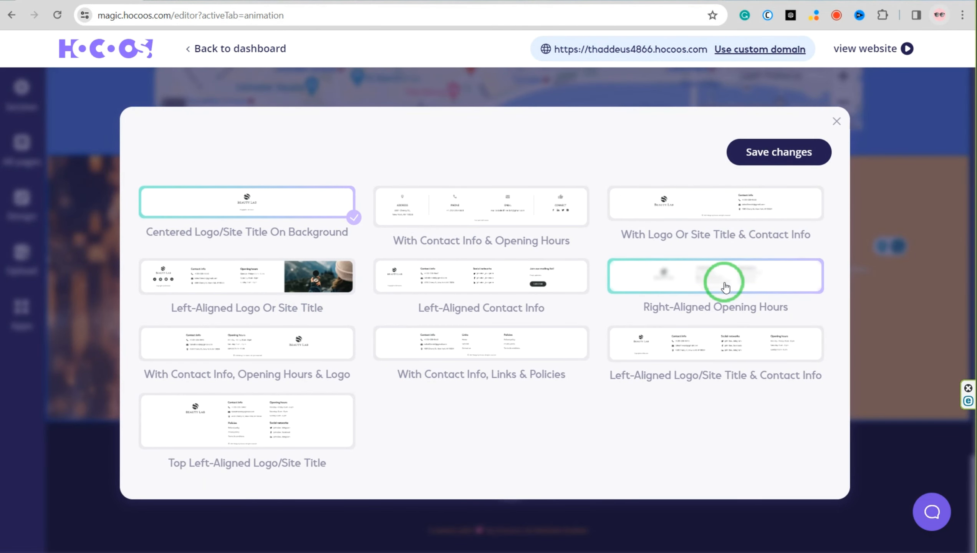
{"action": "left_click", "coordinate": [789, 150]}
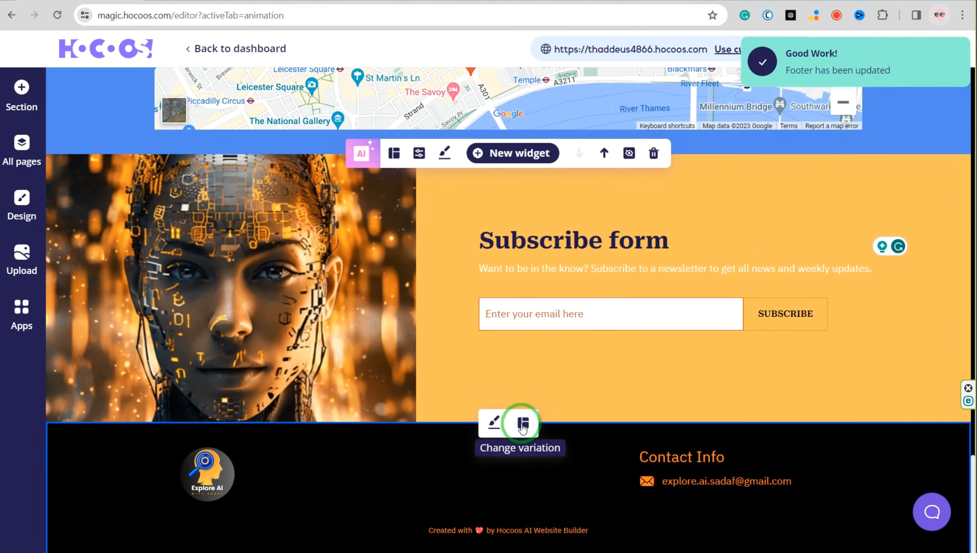
{"action": "left_click", "coordinate": [494, 422]}
{"action": "left_click", "coordinate": [561, 473]}
{"action": "left_click_drag", "start_coordinate": [554, 389], "coordinate": [643, 315]}
Browse the Business widget types for a new widget, including Contact forms, Team, Partners, Testimonials, Music, Social, Careers, Resources and Menu
{"action": "scroll", "coordinate": [548, 358], "scroll_direction": "up", "scroll_amount": 10}
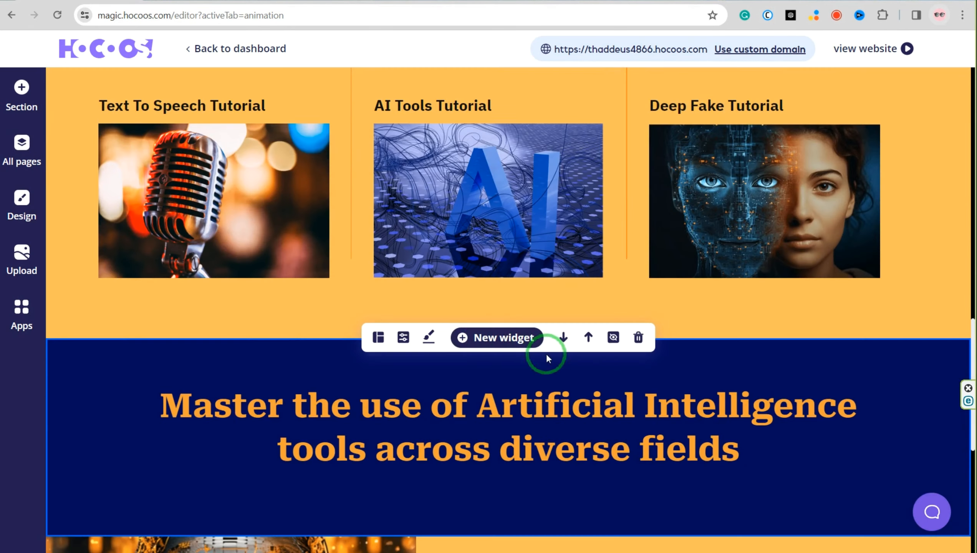
{"action": "left_click", "coordinate": [487, 343]}
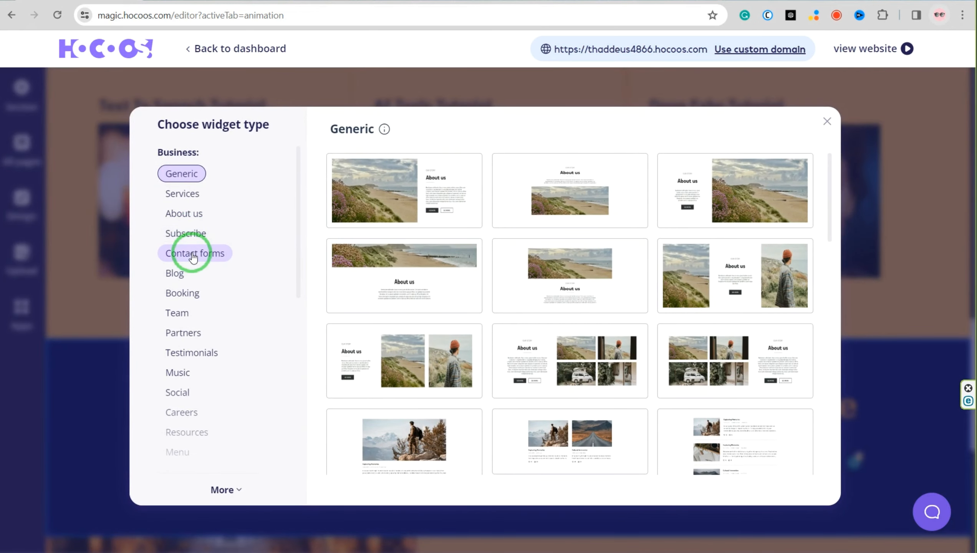
{"action": "left_click", "coordinate": [194, 254]}
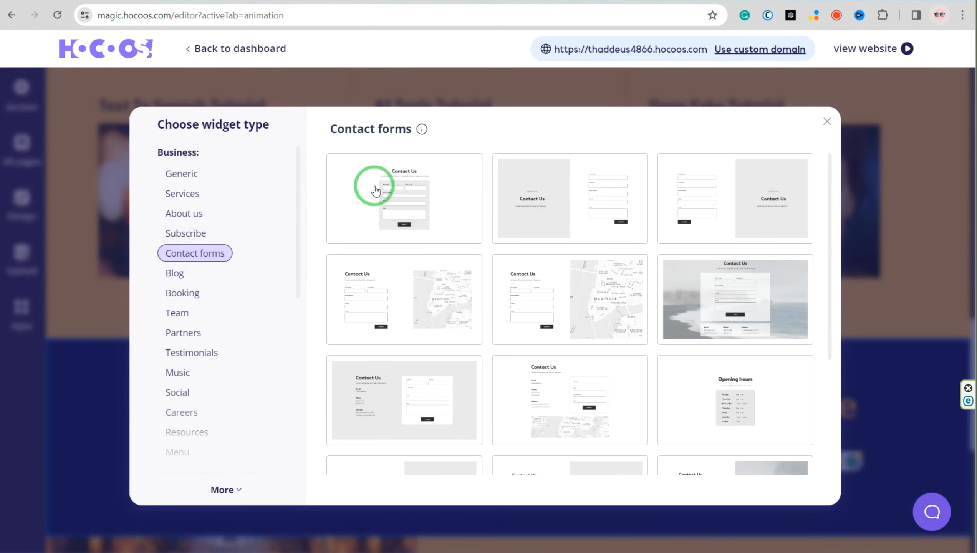
{"action": "left_click", "coordinate": [178, 313]}
{"action": "left_click", "coordinate": [183, 332]}
{"action": "left_click", "coordinate": [190, 352]}
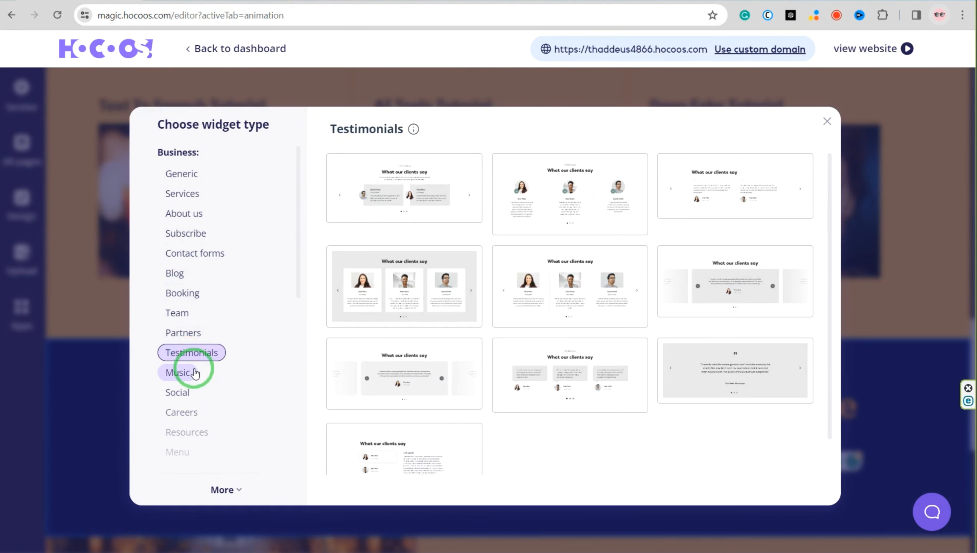
{"action": "left_click", "coordinate": [195, 373]}
{"action": "left_click", "coordinate": [187, 397]}
{"action": "scroll", "coordinate": [188, 399], "scroll_direction": "down", "scroll_amount": 3}
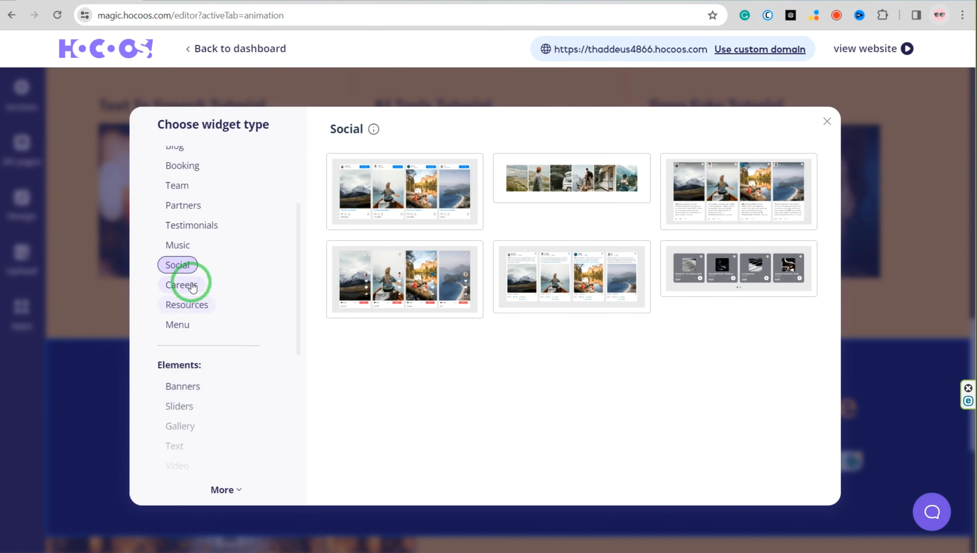
{"action": "left_click", "coordinate": [186, 285]}
{"action": "left_click", "coordinate": [187, 310]}
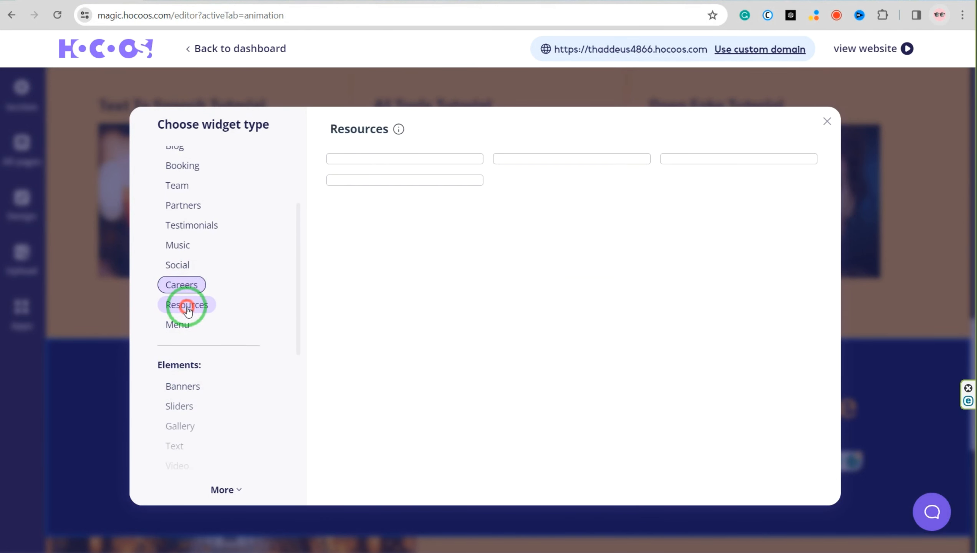
{"action": "left_click", "coordinate": [187, 327]}
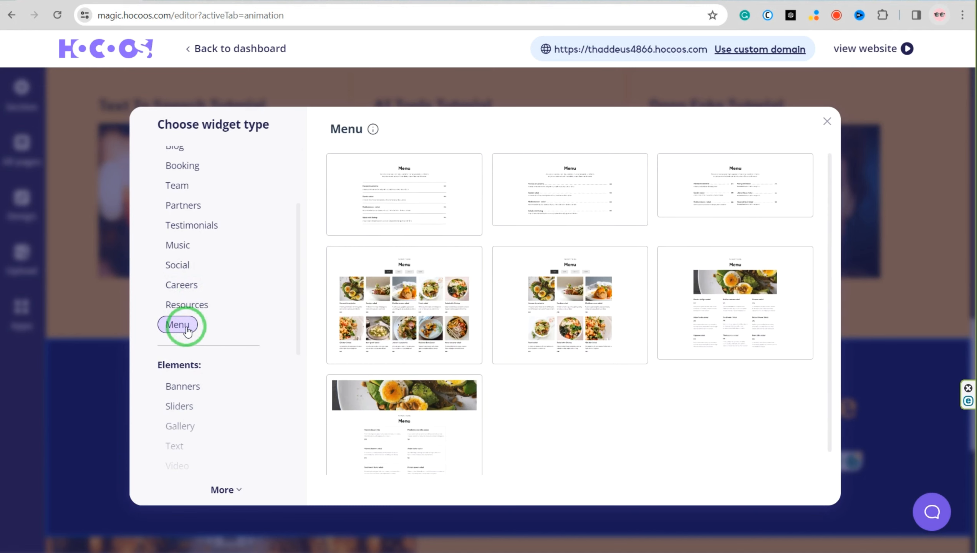
Browse the Elements widget types, examining the Banners, Sliders, Gallery and Video layouts
{"action": "scroll", "coordinate": [229, 368], "scroll_direction": "down", "scroll_amount": 3}
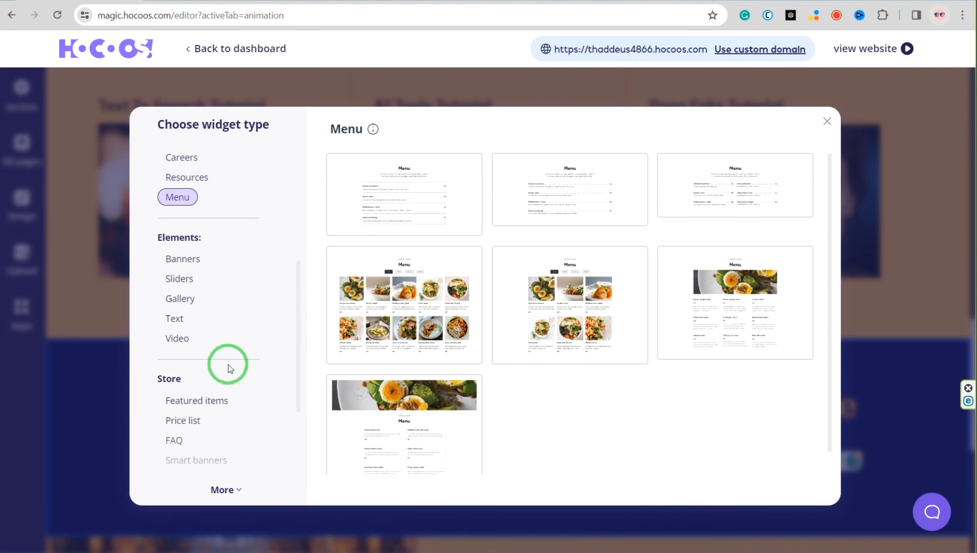
{"action": "left_click", "coordinate": [189, 260]}
{"action": "left_click", "coordinate": [182, 279]}
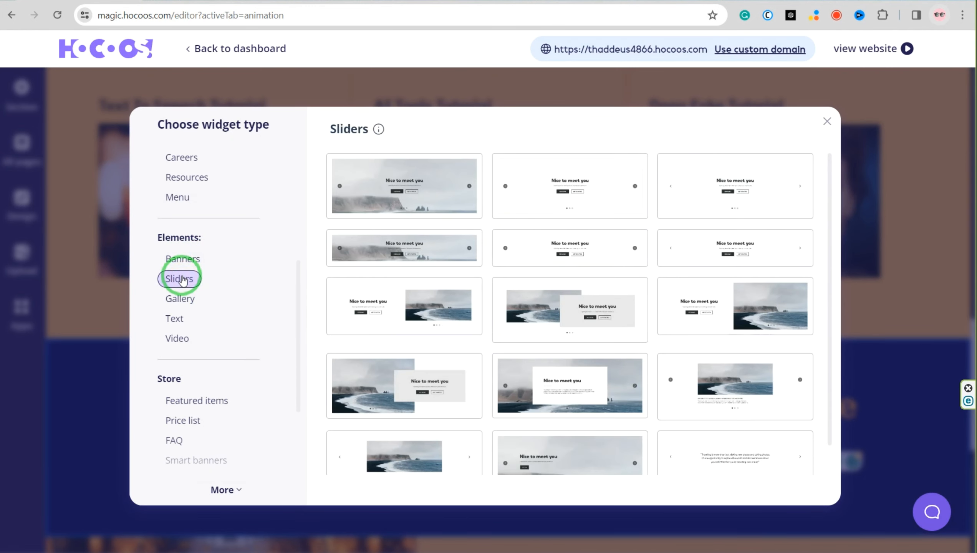
{"action": "left_click", "coordinate": [187, 306]}
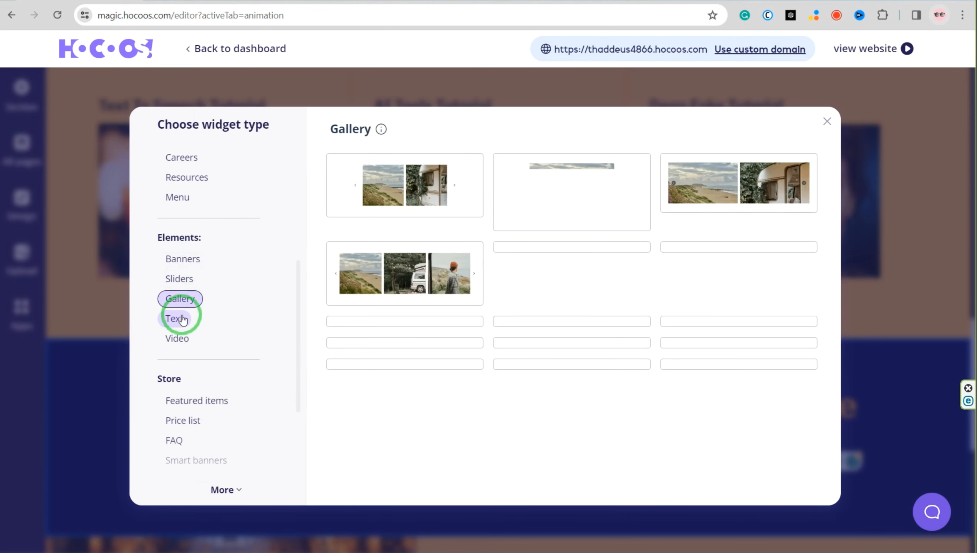
{"action": "scroll", "coordinate": [179, 318], "scroll_direction": "down", "scroll_amount": 2}
{"action": "left_click", "coordinate": [175, 276]}
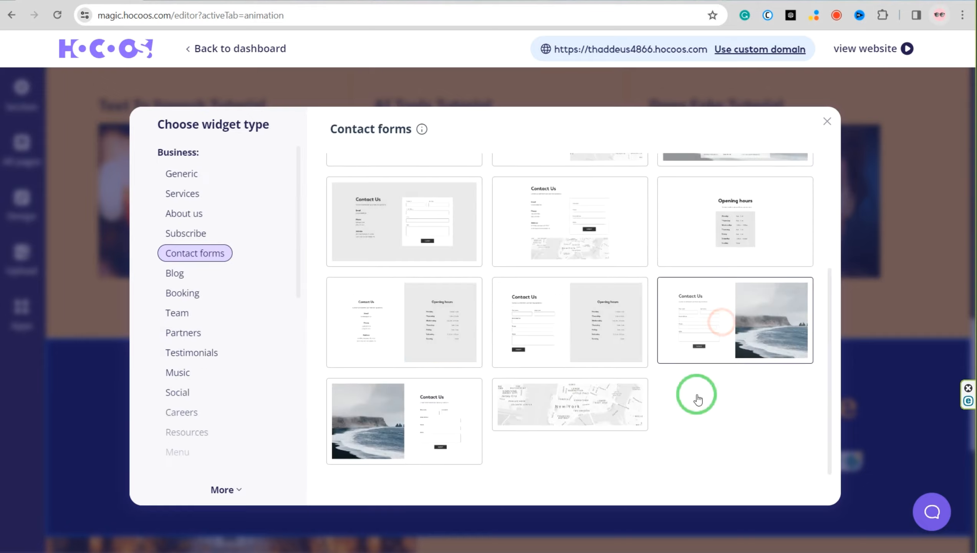
Add a contact form widget with a photo beside the form, placed above the Subscribe section
{"action": "left_click", "coordinate": [693, 392]}
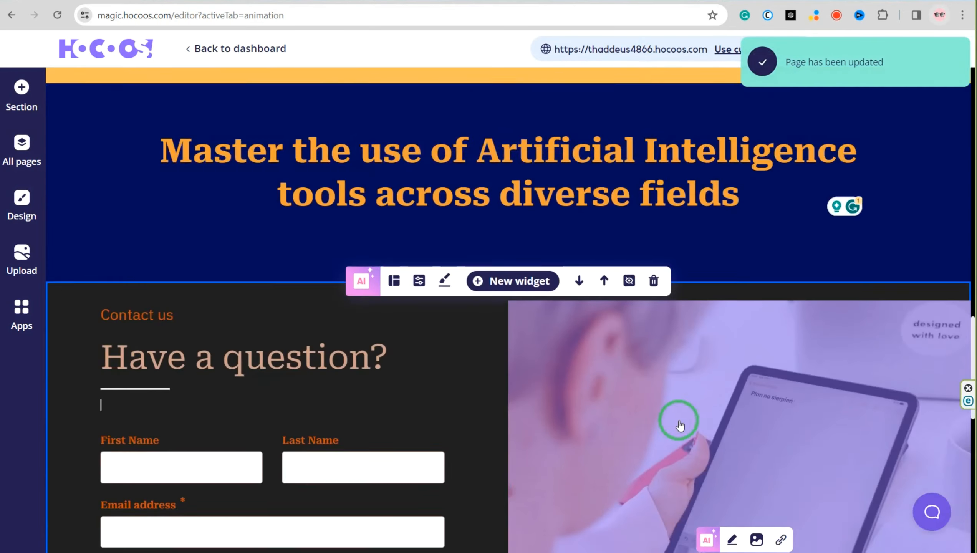
{"action": "scroll", "coordinate": [262, 229], "scroll_direction": "down", "scroll_amount": 4}
{"action": "scroll", "coordinate": [290, 338], "scroll_direction": "down", "scroll_amount": 8}
{"action": "scroll", "coordinate": [291, 341], "scroll_direction": "up", "scroll_amount": 3}
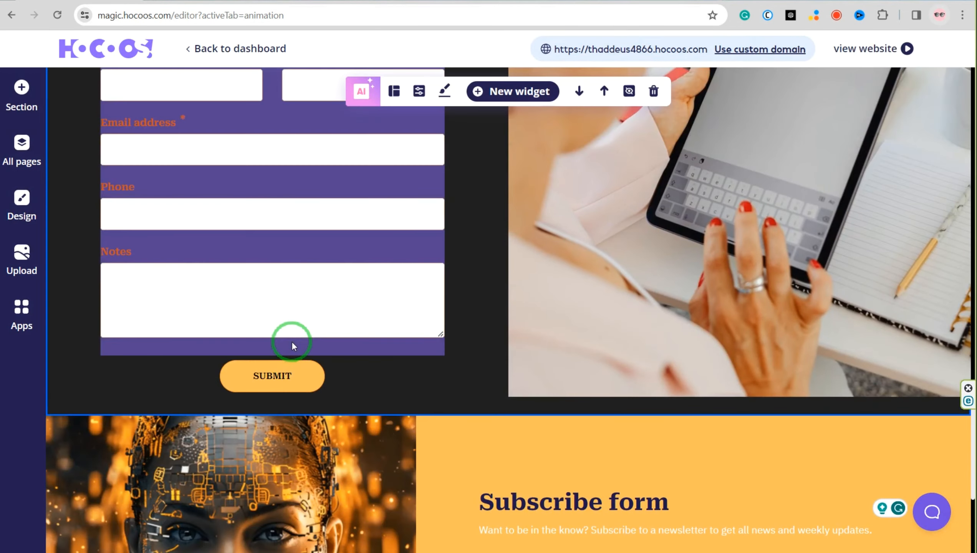
{"action": "scroll", "coordinate": [517, 249], "scroll_direction": "up", "scroll_amount": 15}
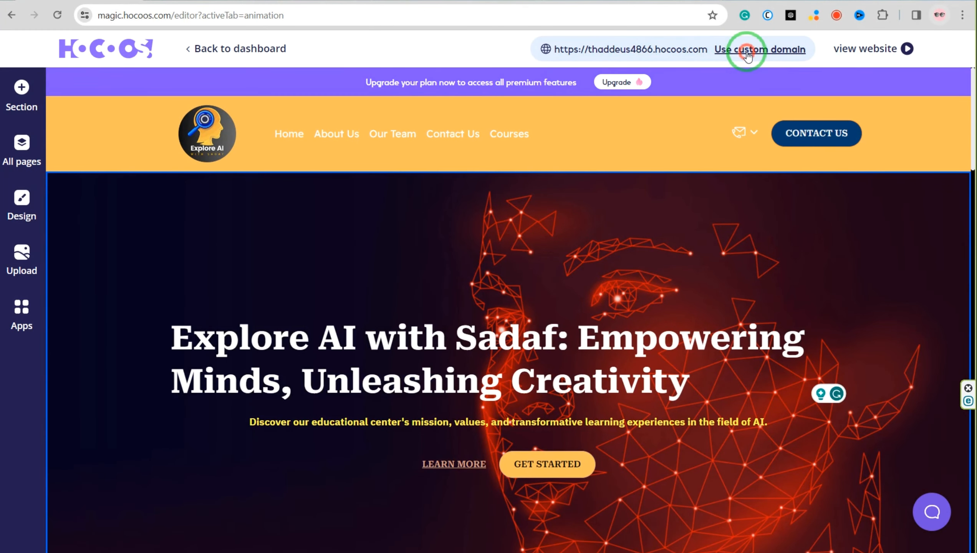
Open the custom domain settings and examine the instructions for connecting an existing domain
{"action": "left_click", "coordinate": [747, 54]}
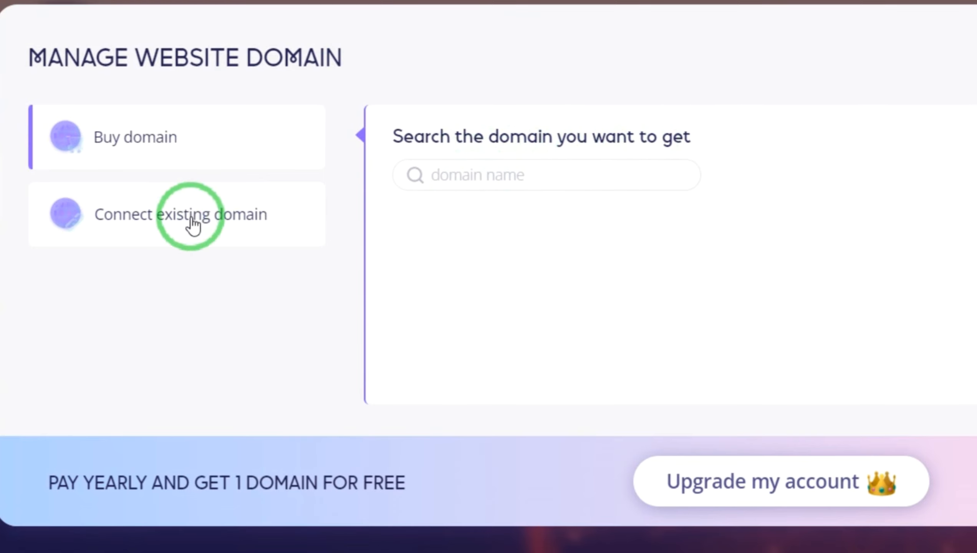
{"action": "left_click", "coordinate": [190, 221]}
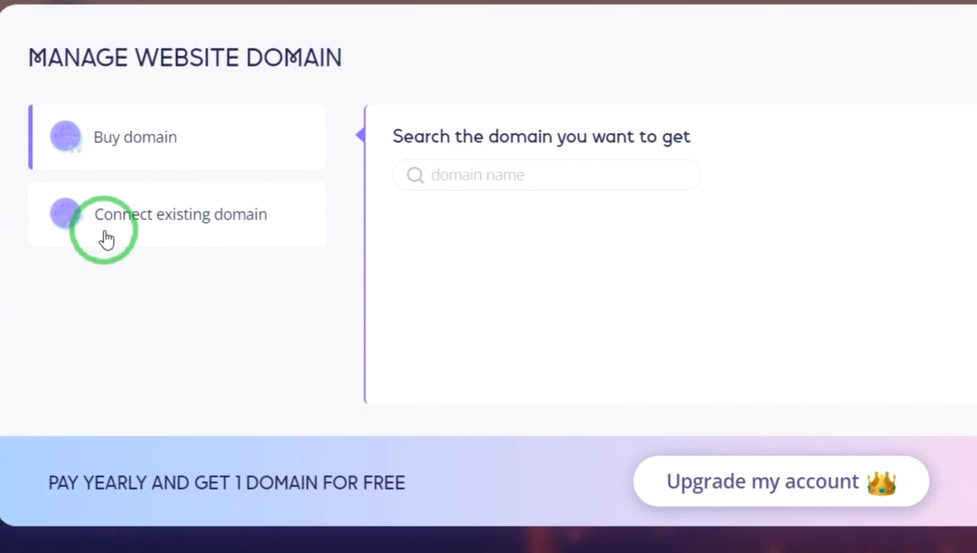
{"action": "left_click", "coordinate": [106, 240]}
{"action": "left_click", "coordinate": [123, 149]}
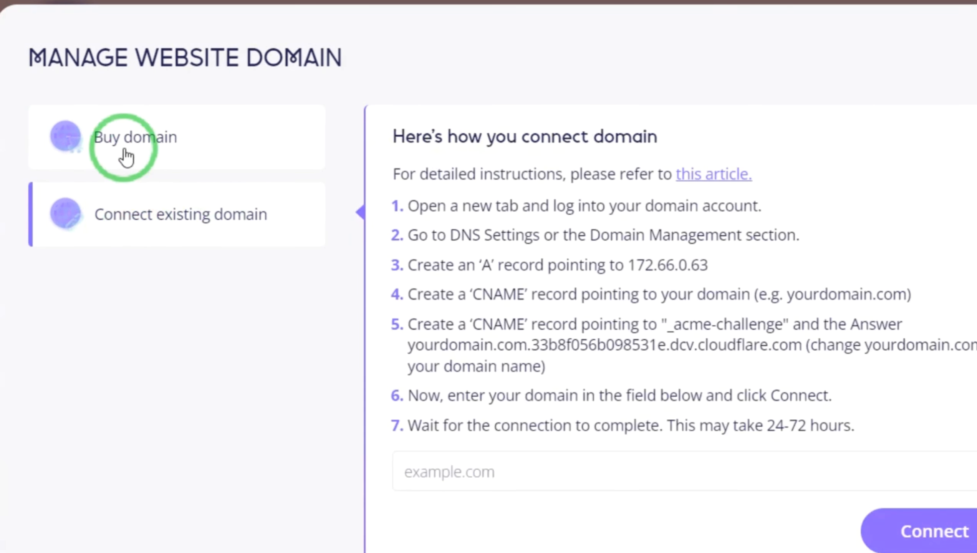
Search for the domain exploreai-sadaf.com to buy, examine the offered domains and prices, and close the domain settings
{"action": "left_click", "coordinate": [463, 175]}
{"action": "type", "text": "exploreai-sadaf.com"}
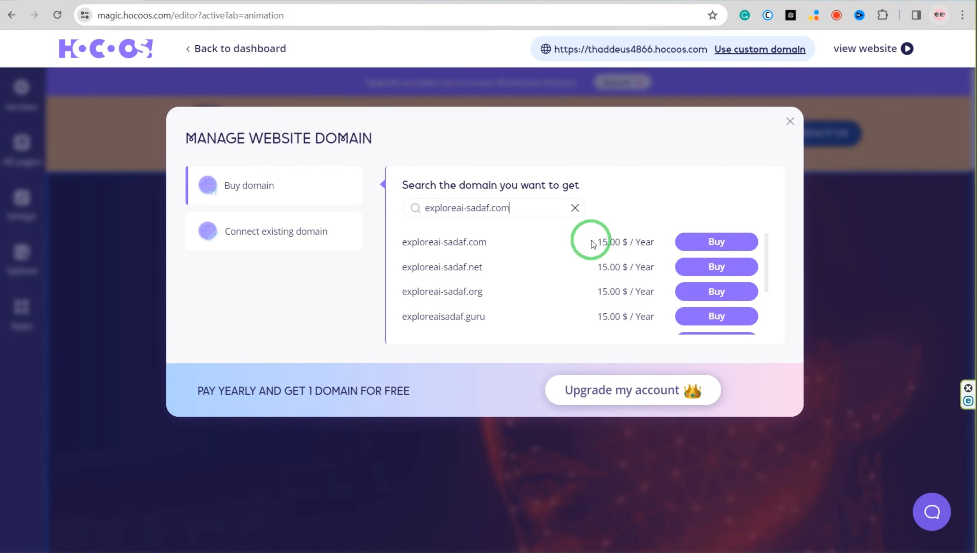
{"action": "scroll", "coordinate": [444, 281], "scroll_direction": "down", "scroll_amount": 5}
{"action": "scroll", "coordinate": [465, 283], "scroll_direction": "up", "scroll_amount": 5}
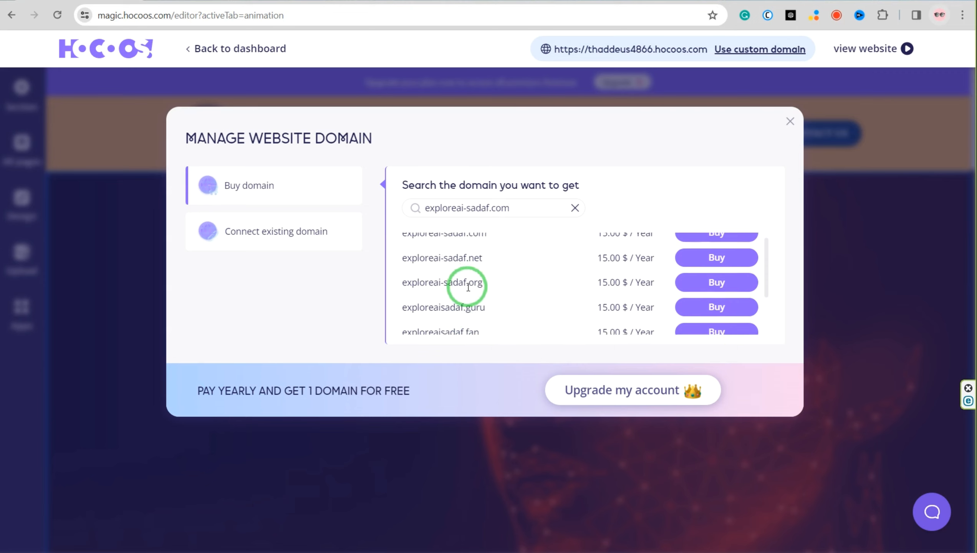
{"action": "left_click", "coordinate": [788, 119]}
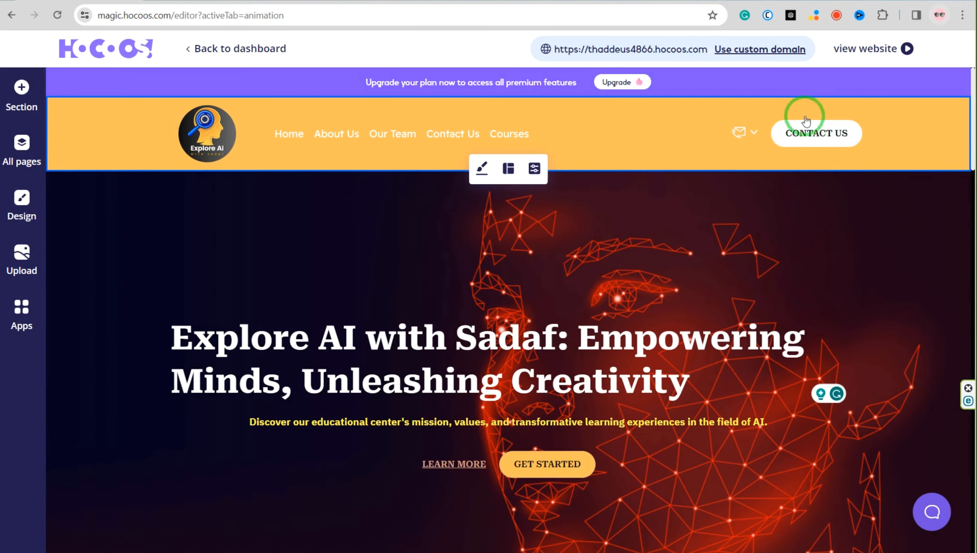
View the published website and examine its home page from the hero down to the contact form
{"action": "left_click", "coordinate": [865, 49]}
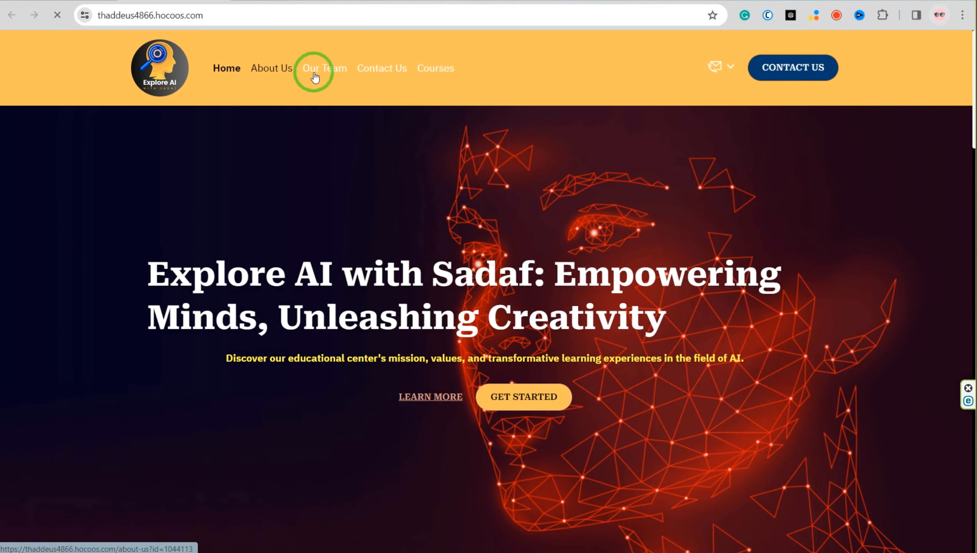
{"action": "scroll", "coordinate": [541, 279], "scroll_direction": "down", "scroll_amount": 3}
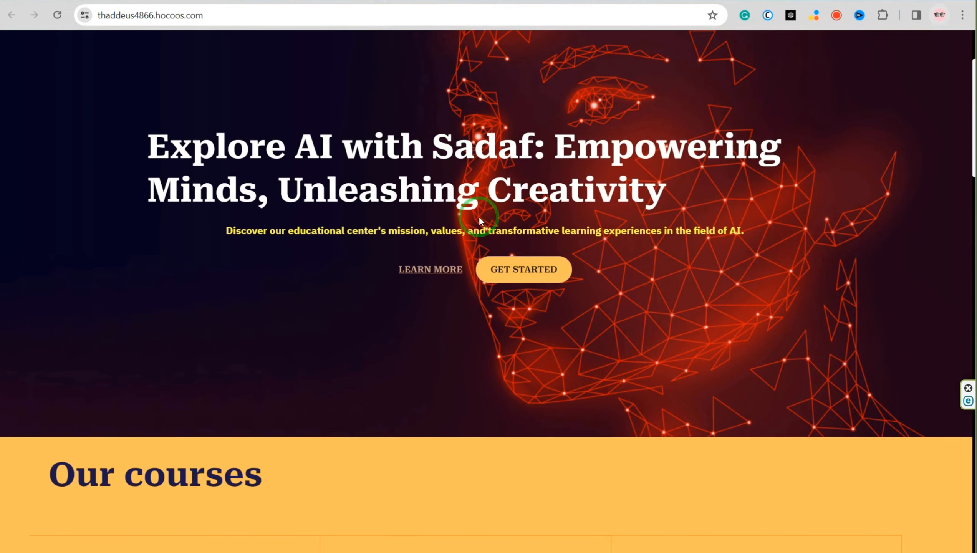
{"action": "scroll", "coordinate": [435, 290], "scroll_direction": "down", "scroll_amount": 4}
{"action": "scroll", "coordinate": [436, 290], "scroll_direction": "down", "scroll_amount": 12}
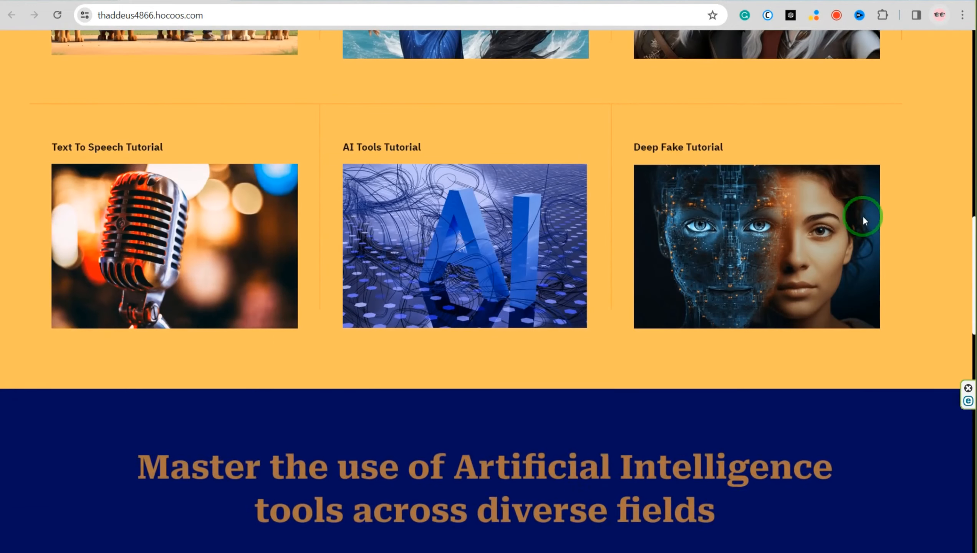
{"action": "scroll", "coordinate": [825, 227], "scroll_direction": "down", "scroll_amount": 15}
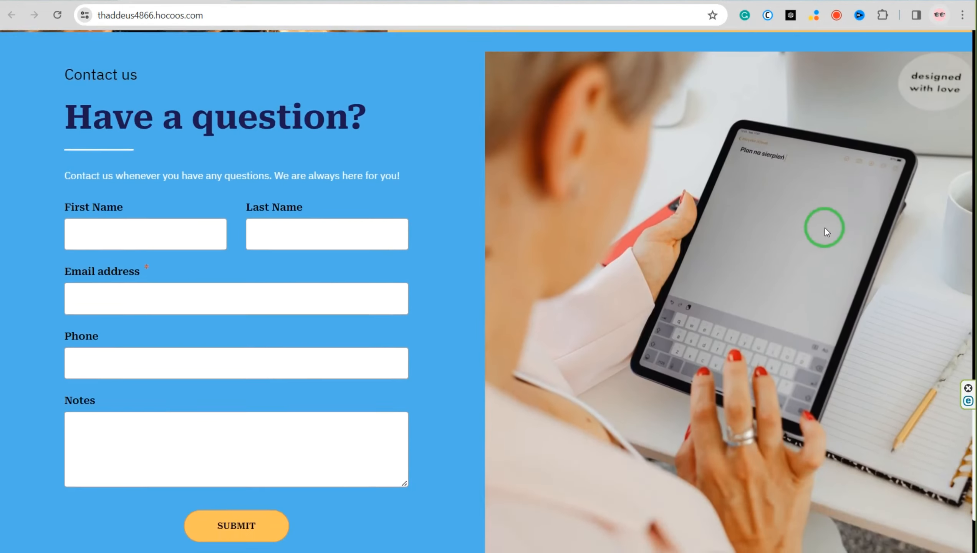
{"action": "scroll", "coordinate": [825, 228], "scroll_direction": "up", "scroll_amount": 20}
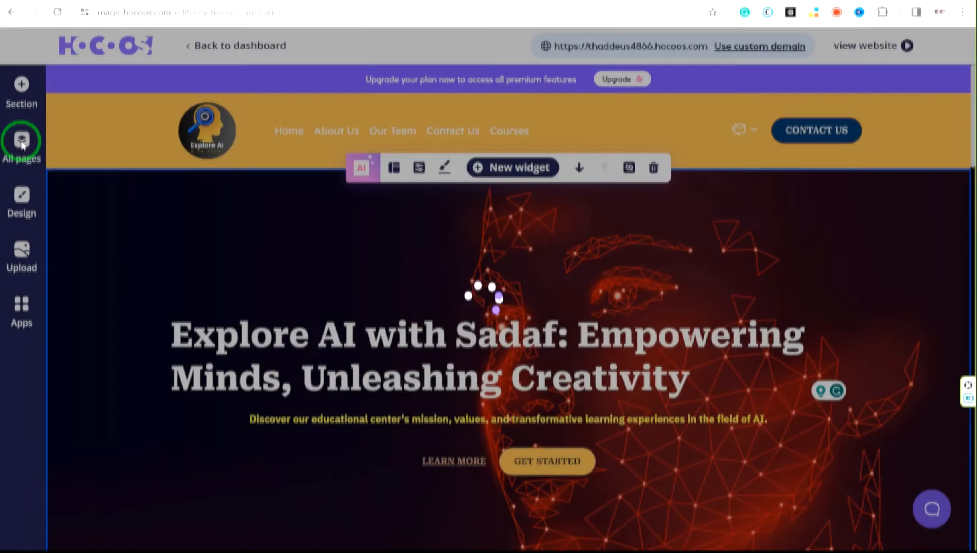
Add an About us widget to the About Us page, using the layout with centered text between two images
{"action": "left_click", "coordinate": [21, 145]}
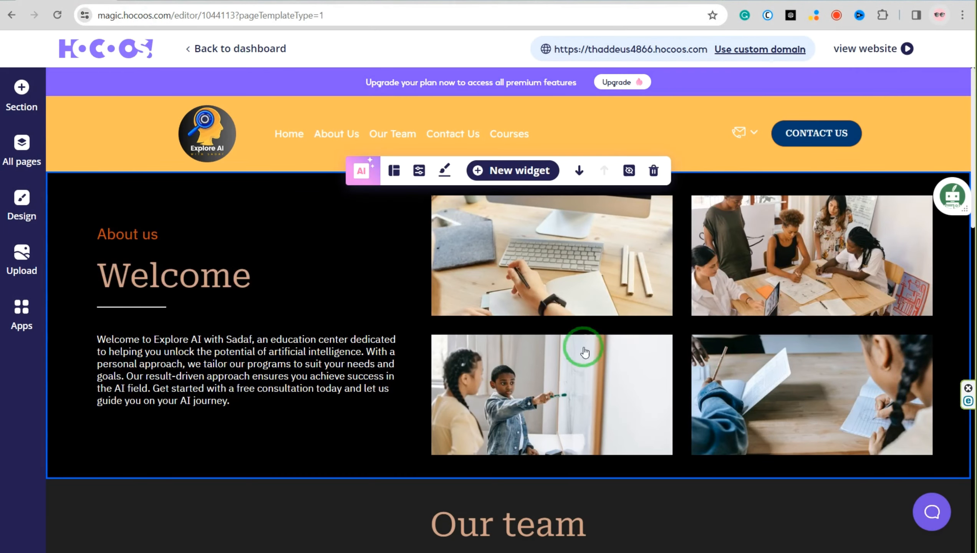
{"action": "left_click", "coordinate": [502, 175]}
{"action": "left_click", "coordinate": [182, 213]}
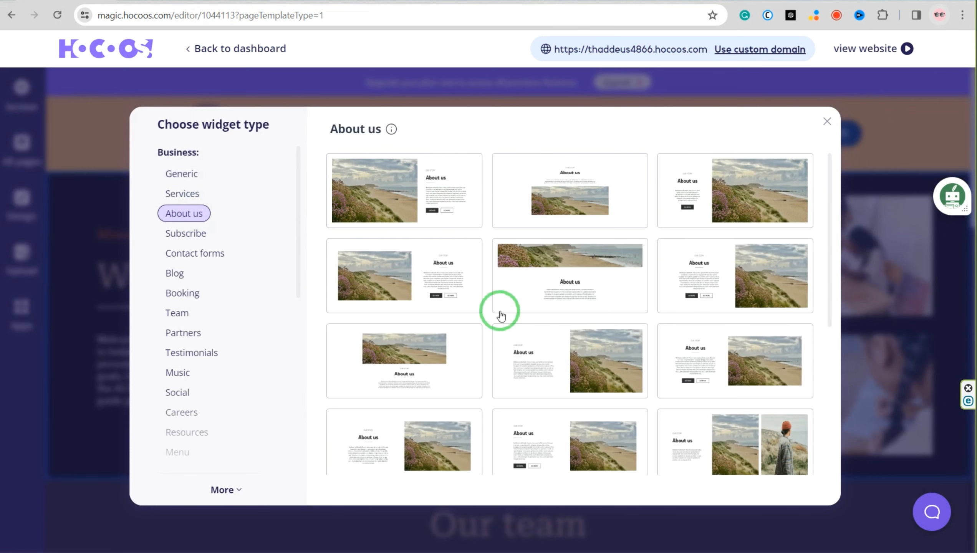
{"action": "scroll", "coordinate": [690, 278], "scroll_direction": "down", "scroll_amount": 6}
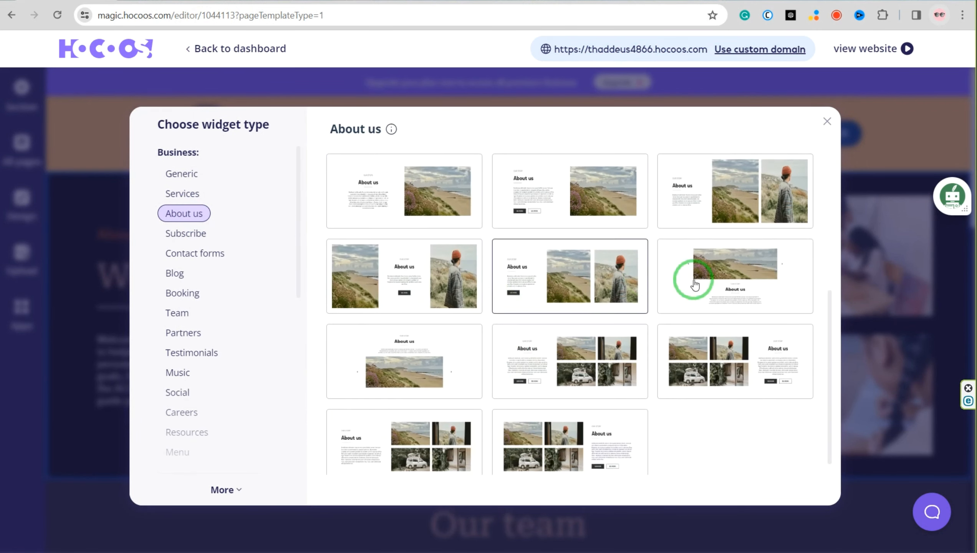
{"action": "left_click", "coordinate": [397, 286]}
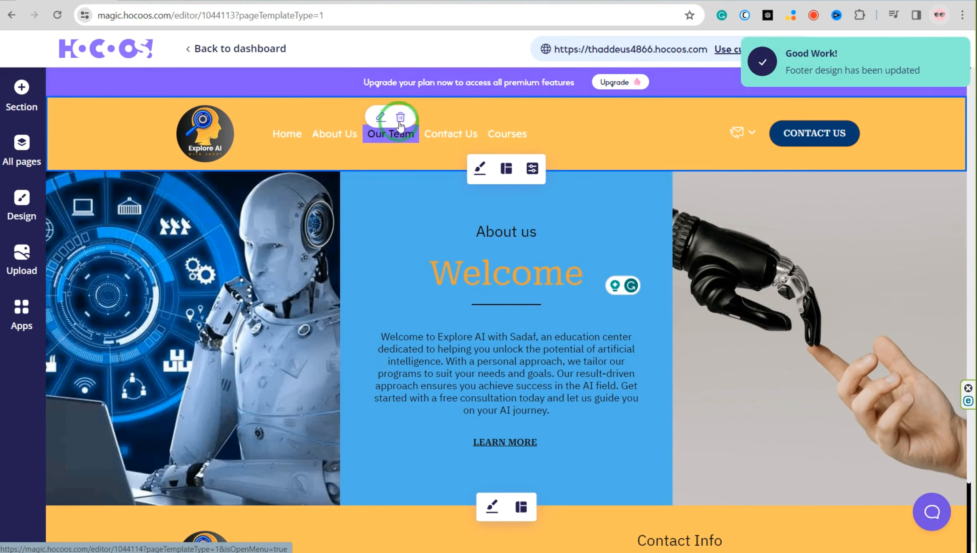
Remove the Our Team item from the header menu and open the Contact Us page for review
{"action": "left_click", "coordinate": [400, 120]}
{"action": "left_click", "coordinate": [550, 367]}
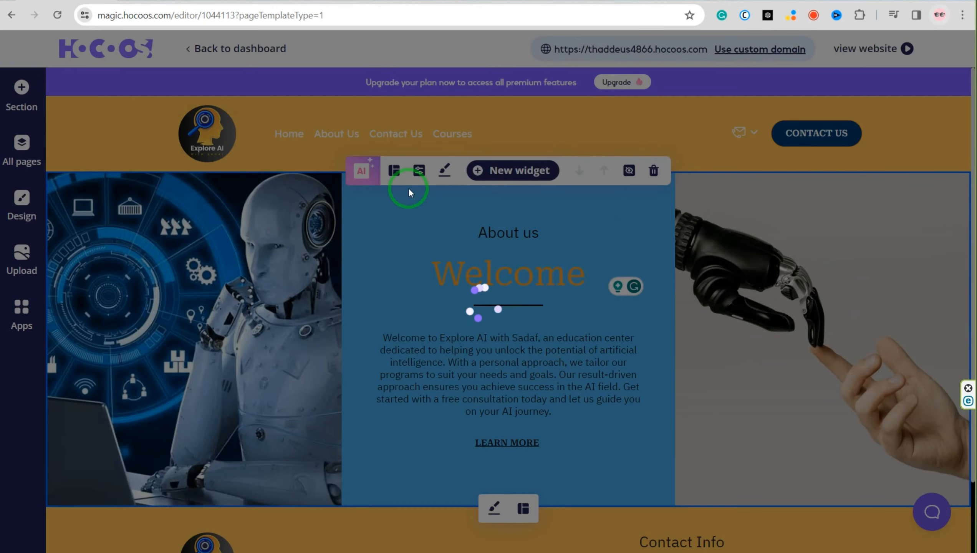
{"action": "left_click", "coordinate": [395, 133]}
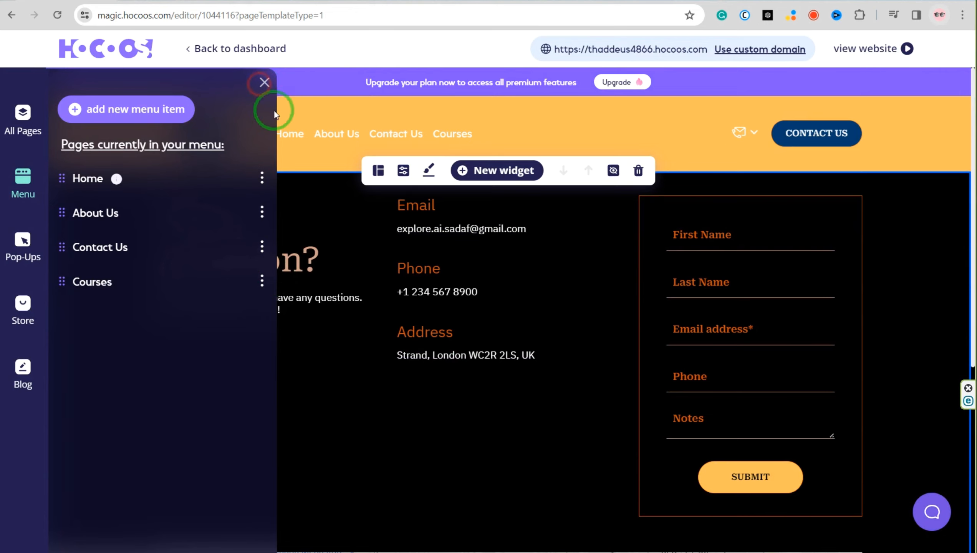
{"action": "left_click", "coordinate": [264, 83]}
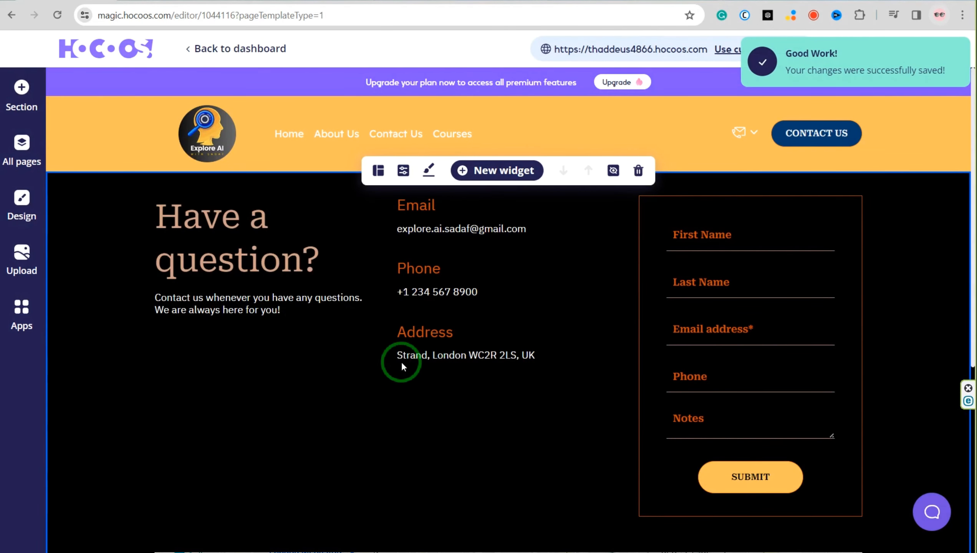
{"action": "scroll", "coordinate": [426, 349], "scroll_direction": "down", "scroll_amount": 8}
{"action": "scroll", "coordinate": [519, 389], "scroll_direction": "up", "scroll_amount": 8}
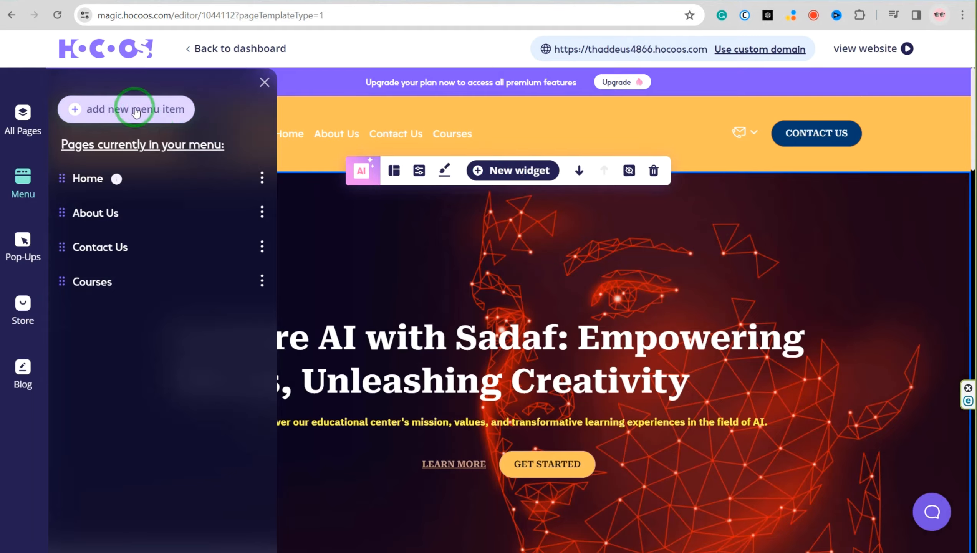
Add a new page of the FAQ type to the site menu, using the first FAQ template
{"action": "left_click", "coordinate": [130, 108]}
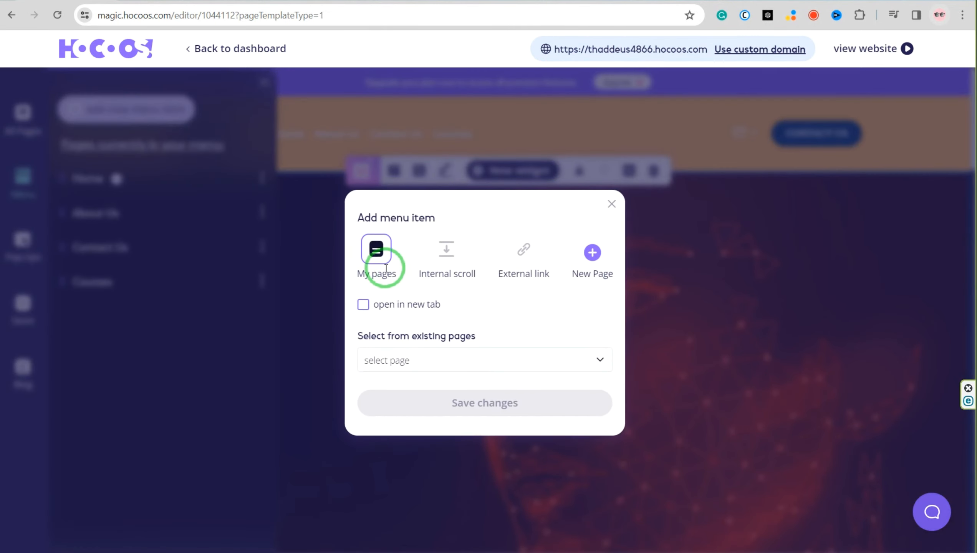
{"action": "left_click", "coordinate": [592, 259]}
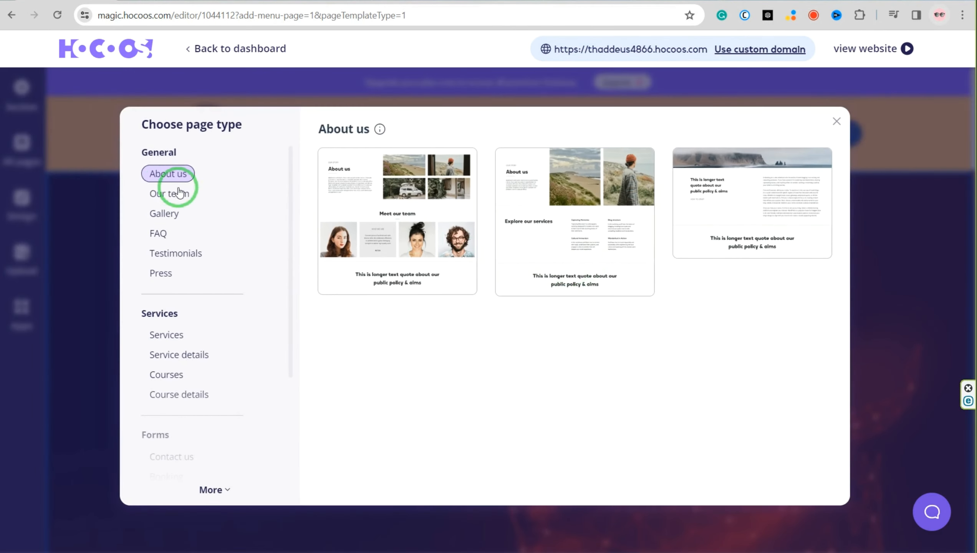
{"action": "left_click", "coordinate": [165, 234]}
{"action": "left_click", "coordinate": [395, 222]}
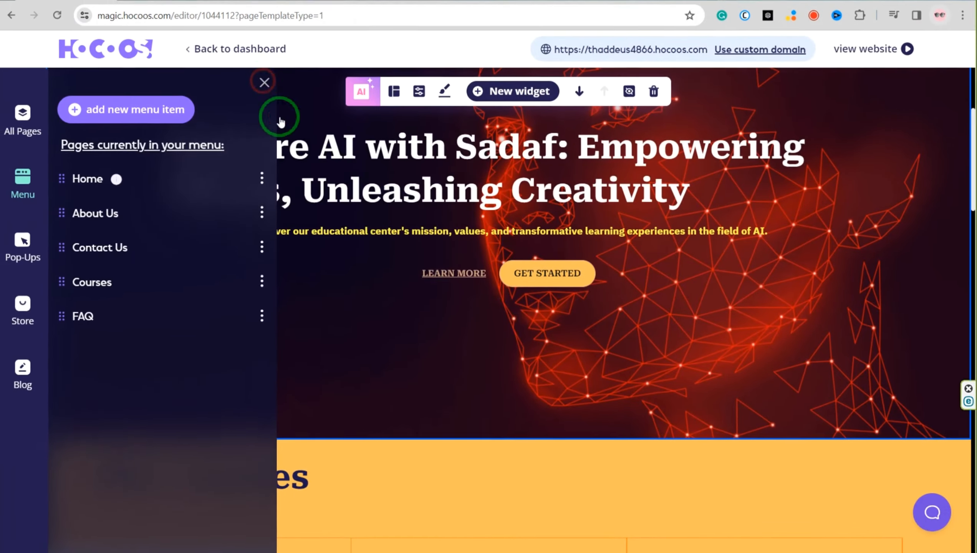
Link the Text To Animation Tutorial image in the Our courses section to the general page course details
{"action": "scroll", "coordinate": [288, 333], "scroll_direction": "down", "scroll_amount": 8}
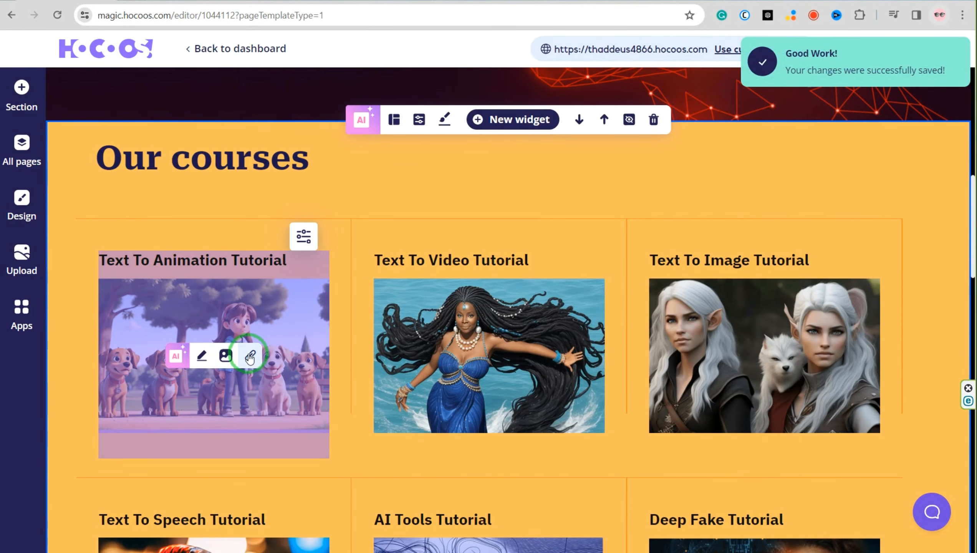
{"action": "left_click", "coordinate": [250, 357]}
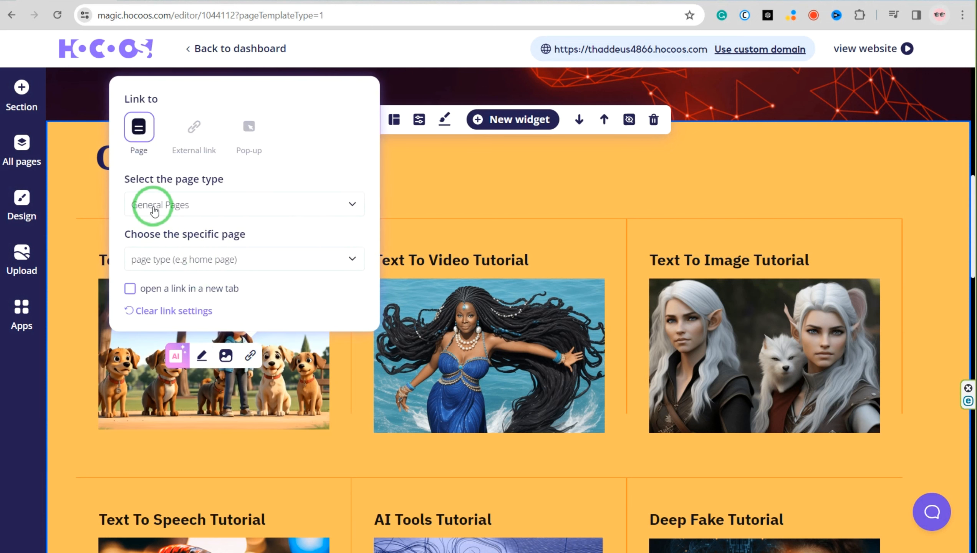
{"action": "left_click", "coordinate": [148, 266]}
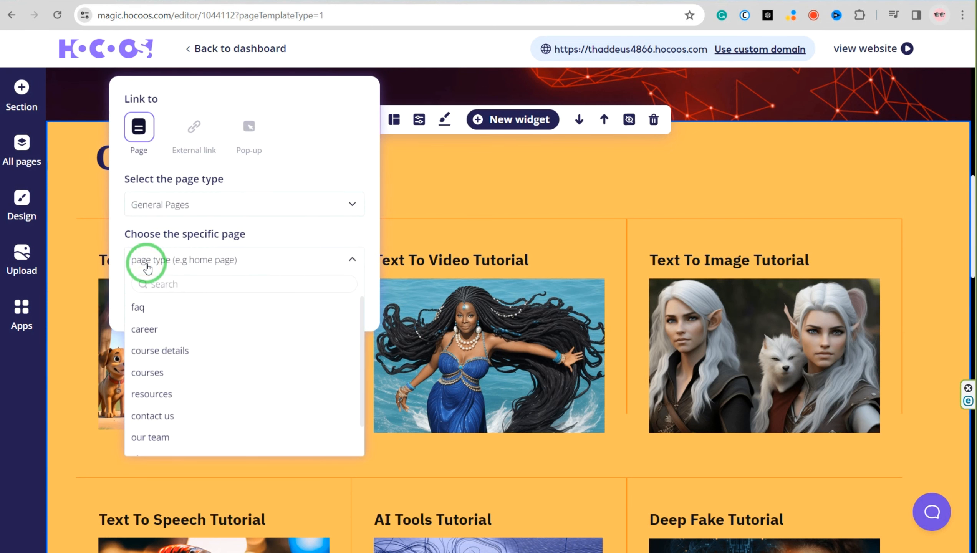
{"action": "left_click", "coordinate": [185, 199]}
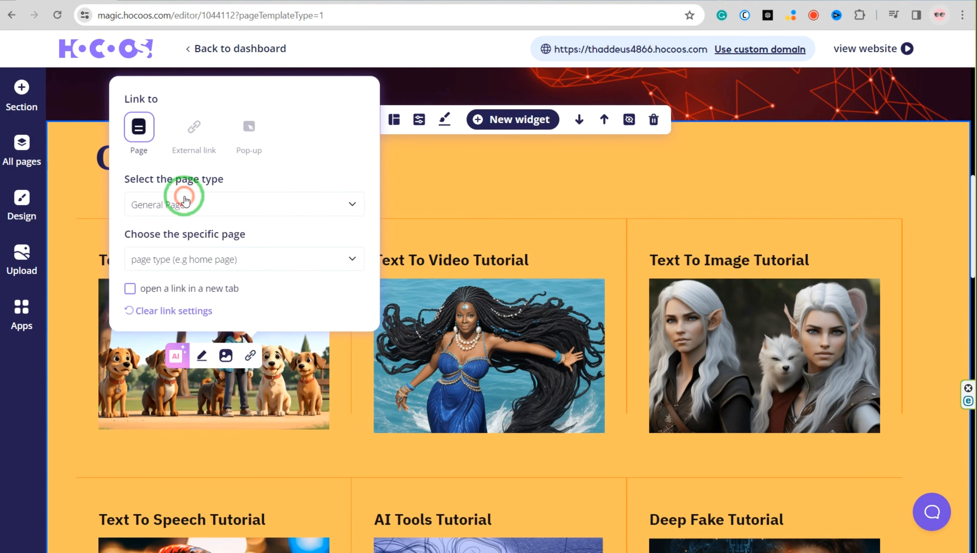
{"action": "left_click", "coordinate": [172, 253]}
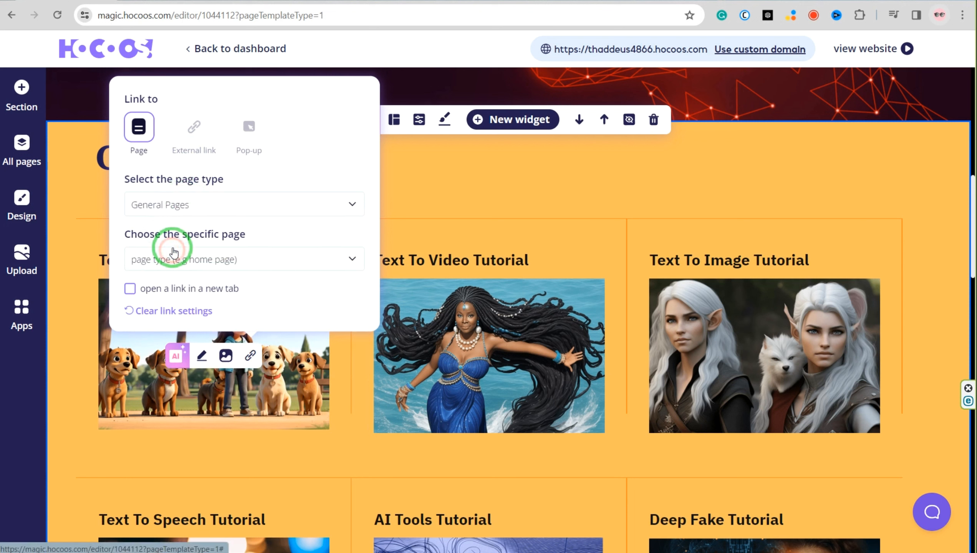
{"action": "left_click", "coordinate": [173, 260]}
{"action": "left_click", "coordinate": [162, 351]}
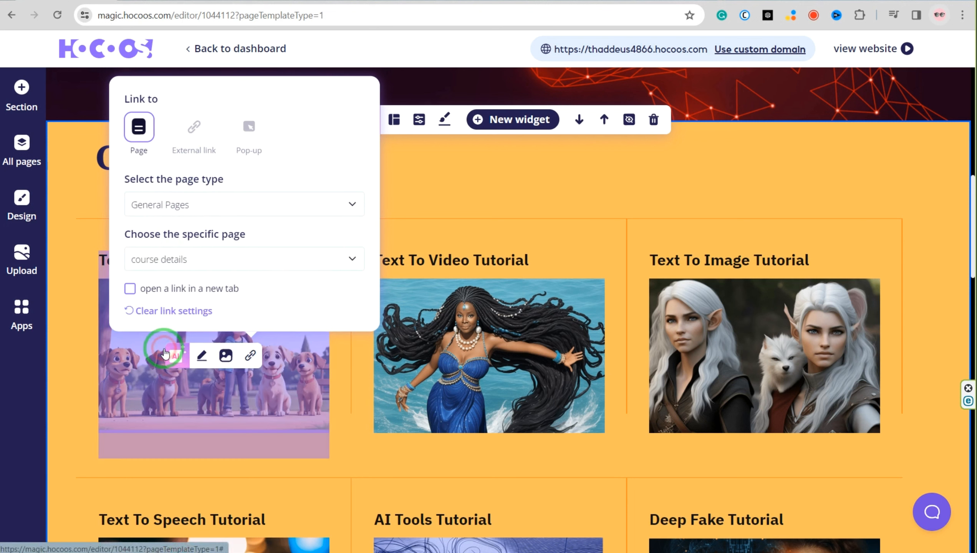
{"action": "left_click", "coordinate": [154, 290]}
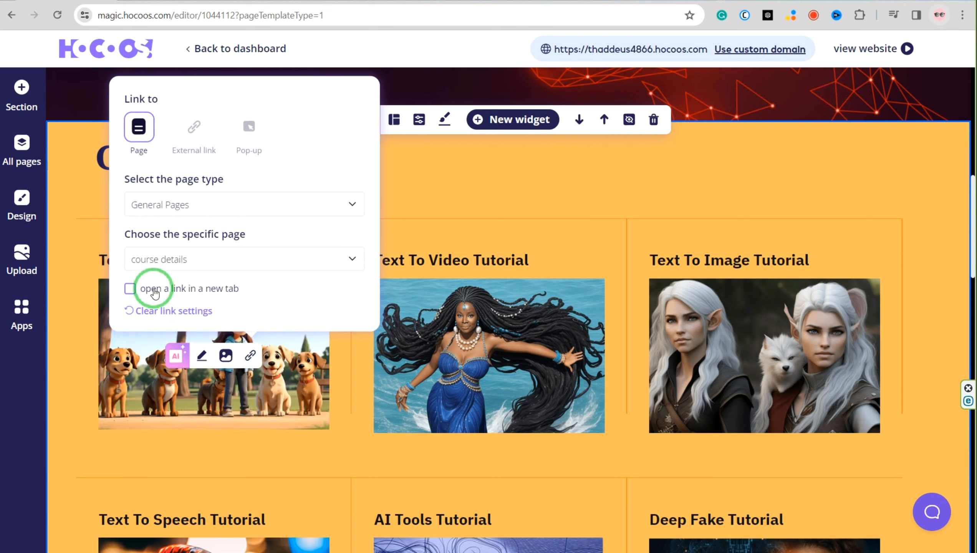
Add a new Courses page using the template with Our numbers counters above the services list, and open it
{"action": "left_click", "coordinate": [159, 321]}
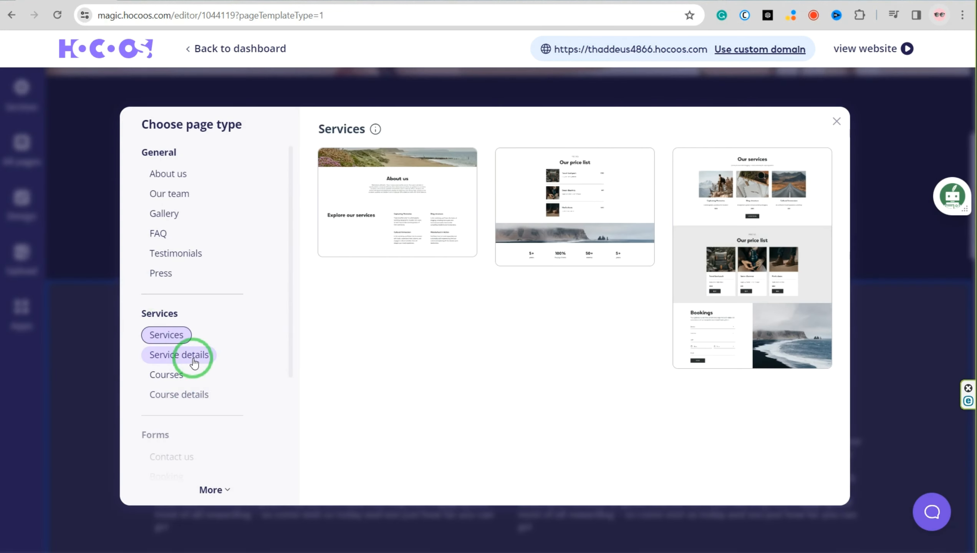
{"action": "left_click", "coordinate": [167, 374]}
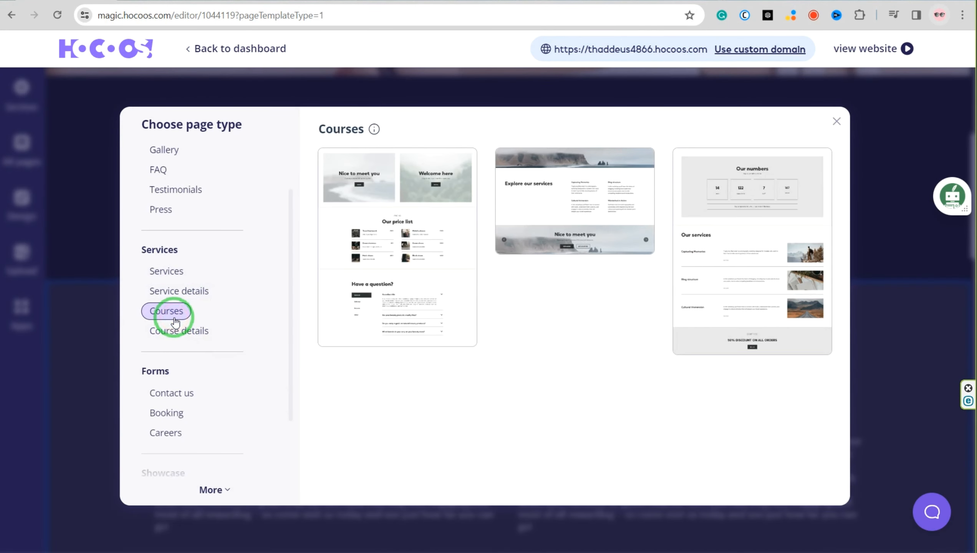
{"action": "left_click", "coordinate": [765, 240]}
{"action": "left_click", "coordinate": [119, 399]}
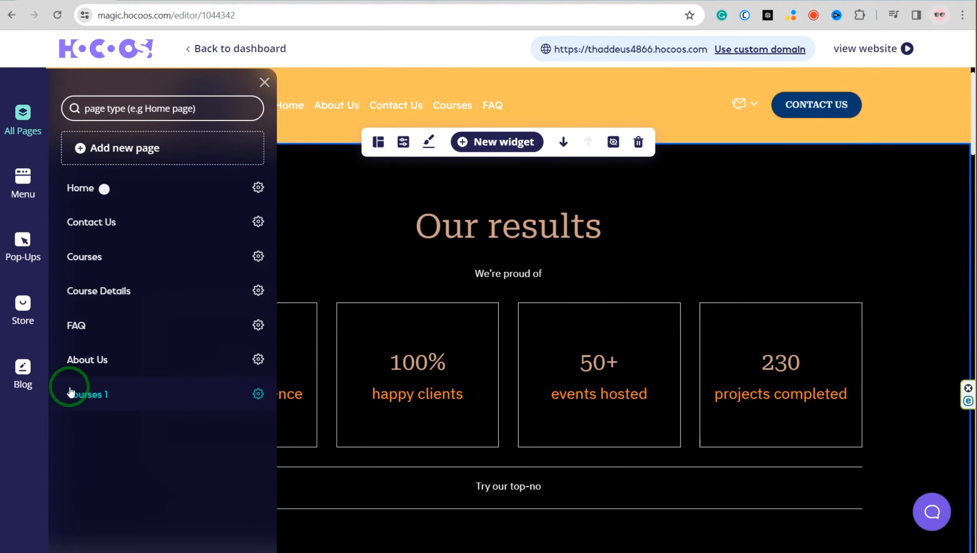
Rename the Courses 1 page as Animation
{"action": "left_click", "coordinate": [258, 394]}
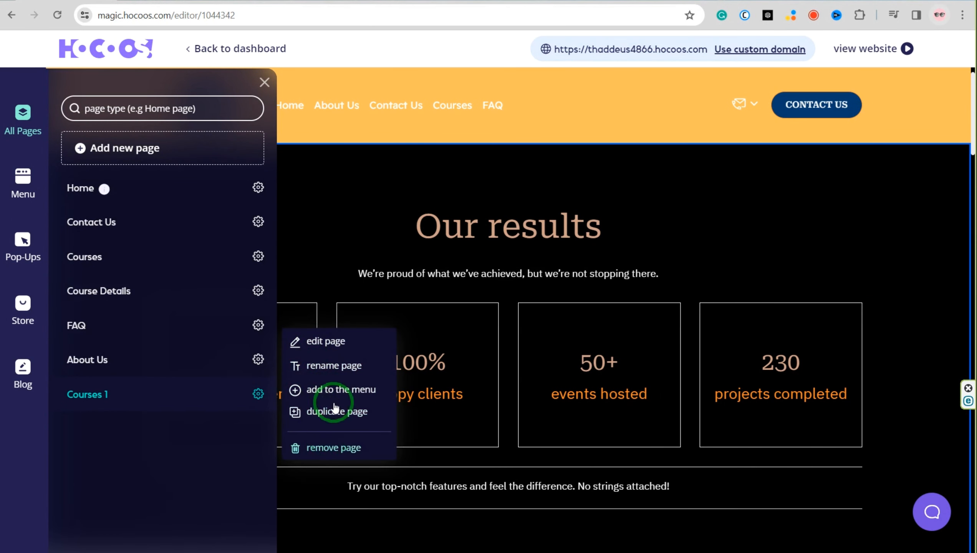
{"action": "left_click", "coordinate": [331, 366]}
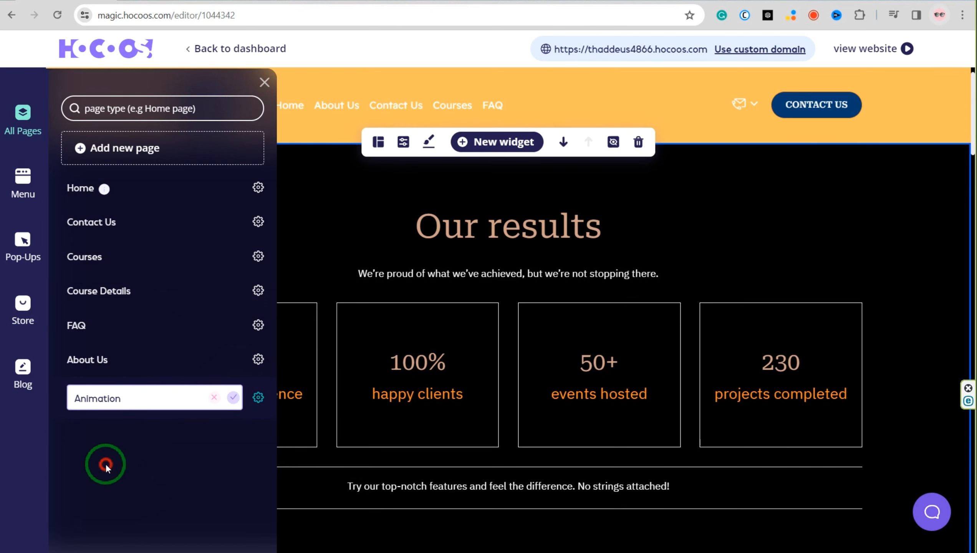
{"action": "type", "text": "Animation"}
{"action": "left_click", "coordinate": [233, 398]}
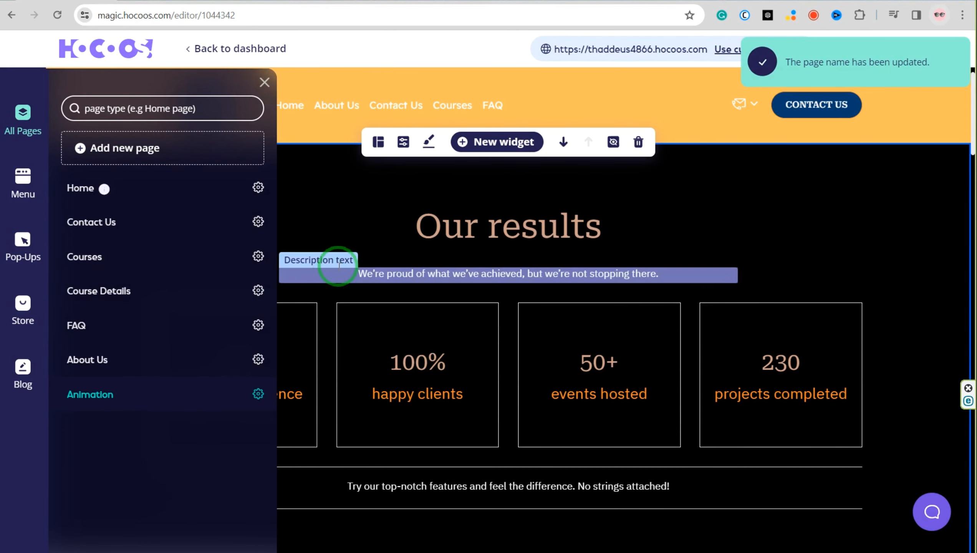
Delete the Our results counters section from the Animation page
{"action": "left_click", "coordinate": [264, 82]}
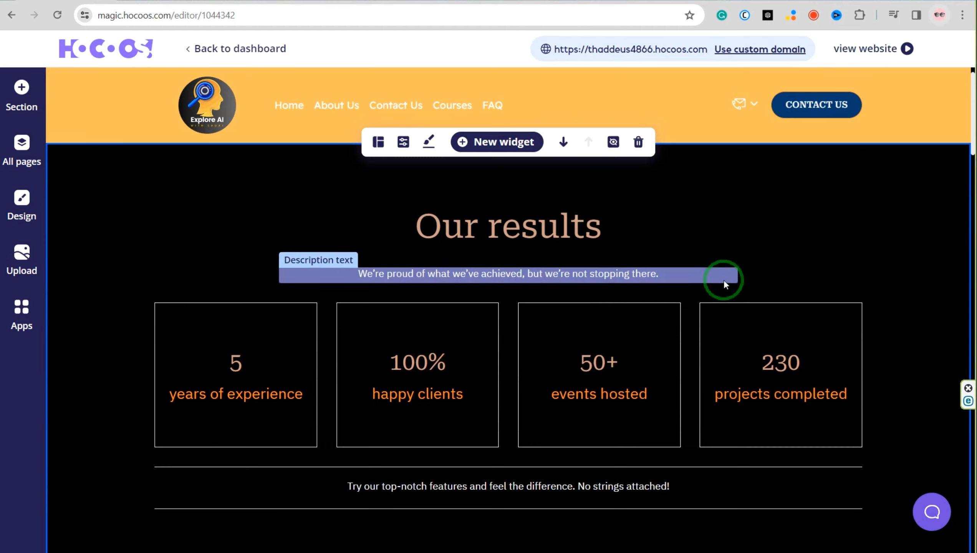
{"action": "left_click", "coordinate": [629, 175]}
{"action": "left_click", "coordinate": [574, 350]}
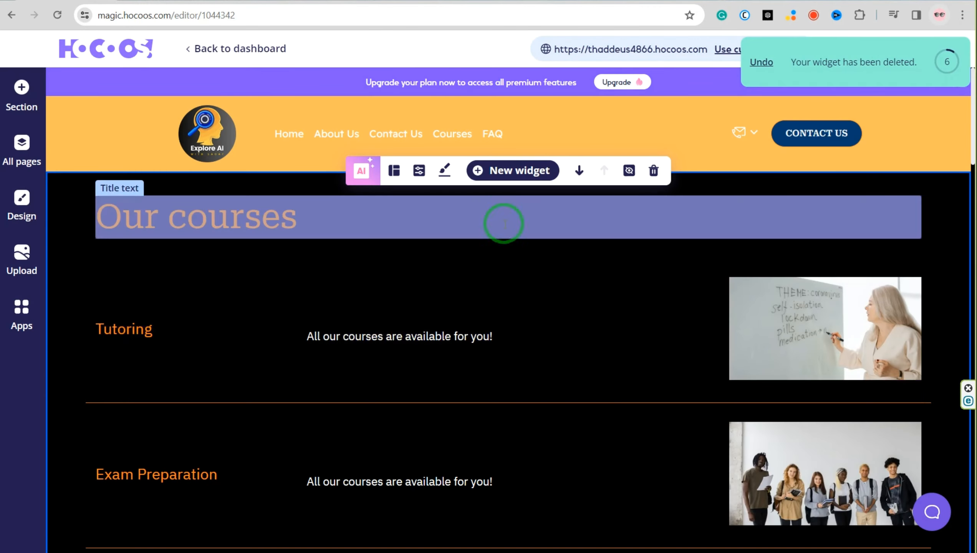
Set the Our courses section's background to a blue with RGB values 86, 182, 230
{"action": "left_click", "coordinate": [445, 172]}
{"action": "left_click", "coordinate": [539, 238]}
{"action": "left_click", "coordinate": [561, 376]}
{"action": "type", "text": "86"}
{"action": "left_click", "coordinate": [598, 376]}
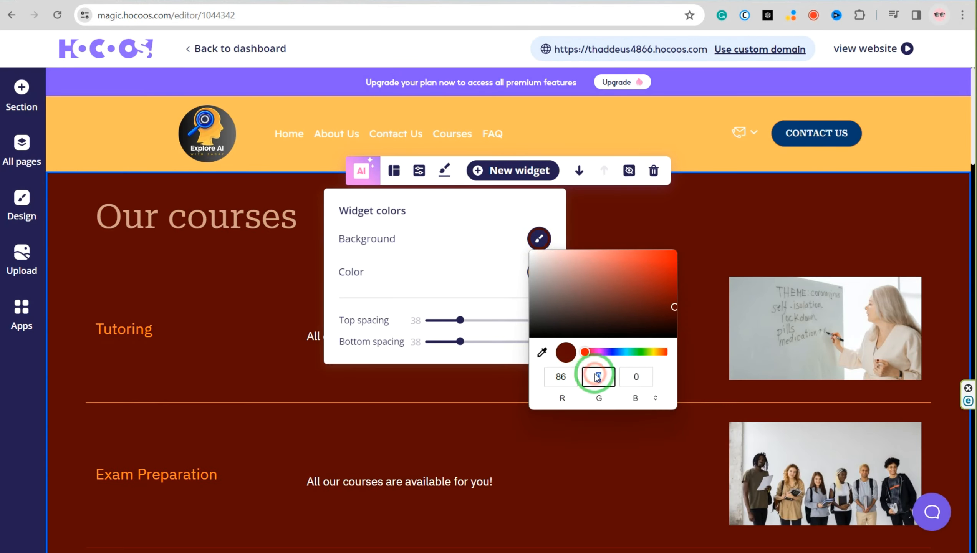
{"action": "type", "text": "182"}
{"action": "left_click", "coordinate": [636, 377]}
{"action": "type", "text": "230"}
Set the Our courses section's text color to near-black, RGB 5, 5, 5
{"action": "left_click", "coordinate": [514, 266]}
{"action": "left_click", "coordinate": [536, 272]}
{"action": "left_click", "coordinate": [536, 368]}
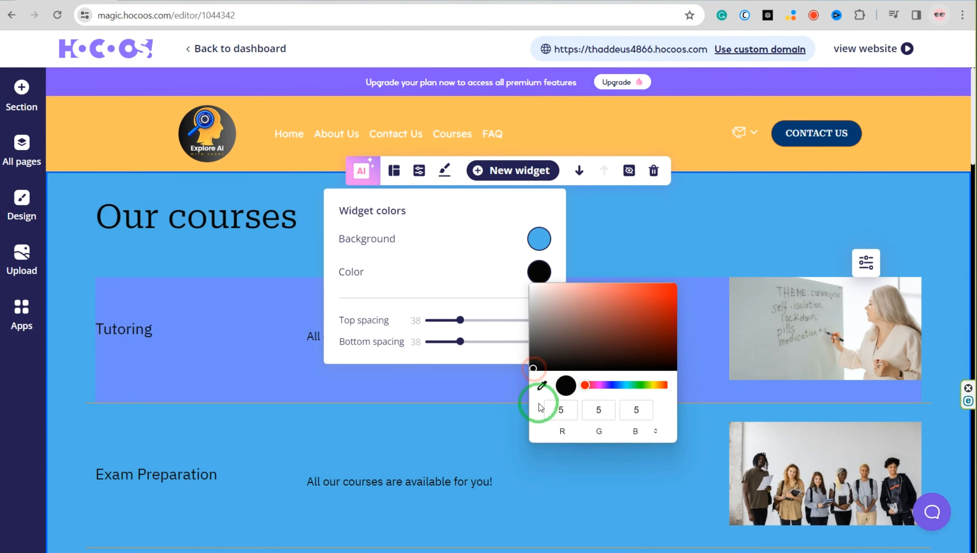
Make the Our courses heading and the Tutoring and Exam Preparation course titles bold
{"action": "left_click", "coordinate": [208, 214]}
{"action": "left_click", "coordinate": [195, 182]}
{"action": "left_click", "coordinate": [224, 181]}
{"action": "left_click", "coordinate": [125, 328]}
{"action": "left_click", "coordinate": [196, 305]}
{"action": "left_click", "coordinate": [223, 305]}
{"action": "left_click", "coordinate": [161, 474]}
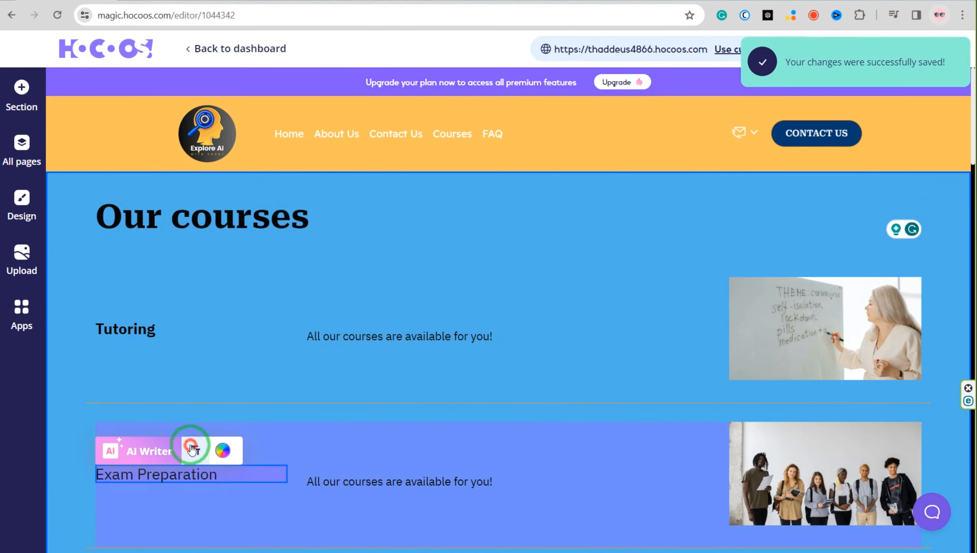
{"action": "left_click", "coordinate": [196, 451]}
Replace the Tutoring title with the copied text "Premium Guide: FREE AI Text-to-3D Animation- Step-by-Step Mastery"
{"action": "scroll", "coordinate": [158, 463], "scroll_direction": "down", "scroll_amount": 6}
{"action": "scroll", "coordinate": [188, 296], "scroll_direction": "up", "scroll_amount": 6}
{"action": "double_click", "coordinate": [146, 268]}
{"action": "right_click", "coordinate": [146, 267]}
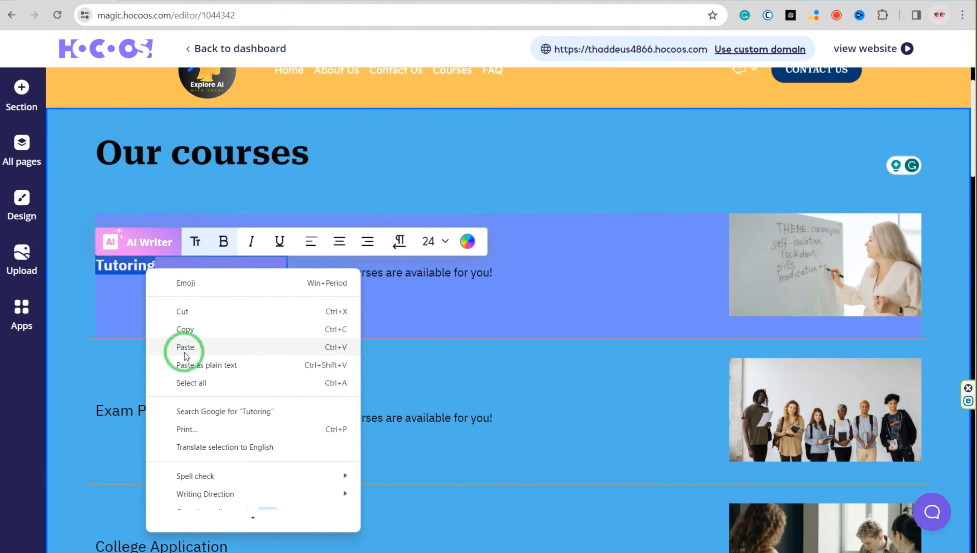
{"action": "left_click", "coordinate": [182, 342]}
{"action": "left_click", "coordinate": [378, 310]}
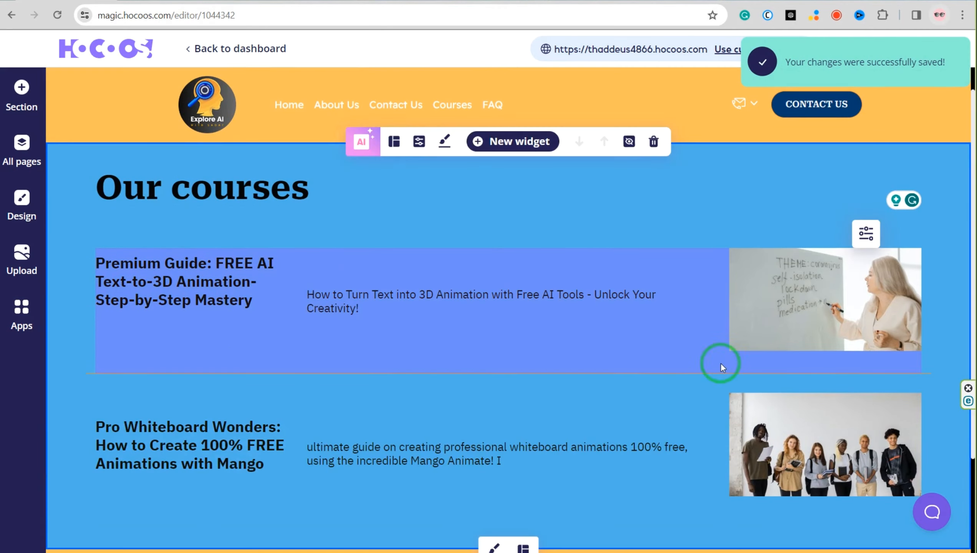
Replace the first course's image with the Text to 3D Animation thumbnail uploaded from the computer
{"action": "left_click", "coordinate": [720, 360]}
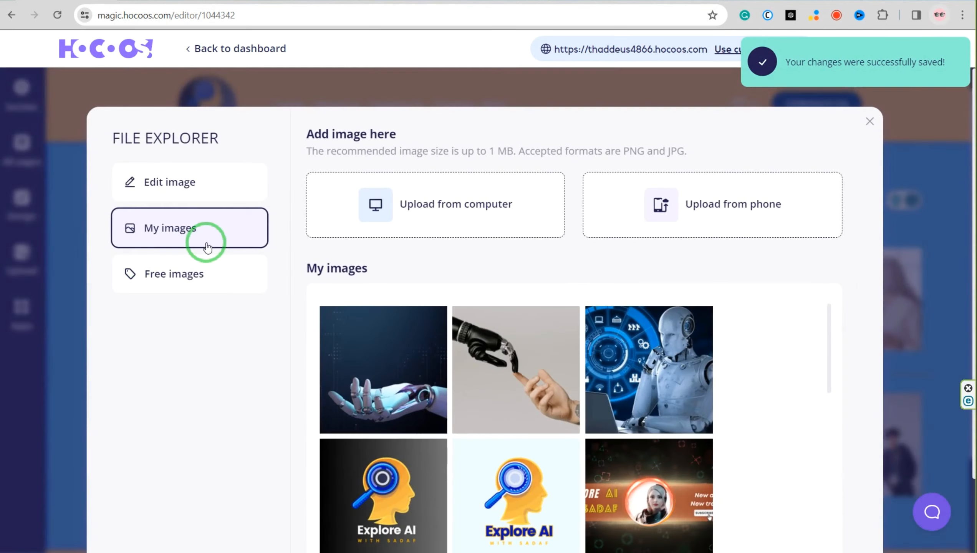
{"action": "left_click", "coordinate": [418, 223]}
{"action": "left_click", "coordinate": [228, 175]}
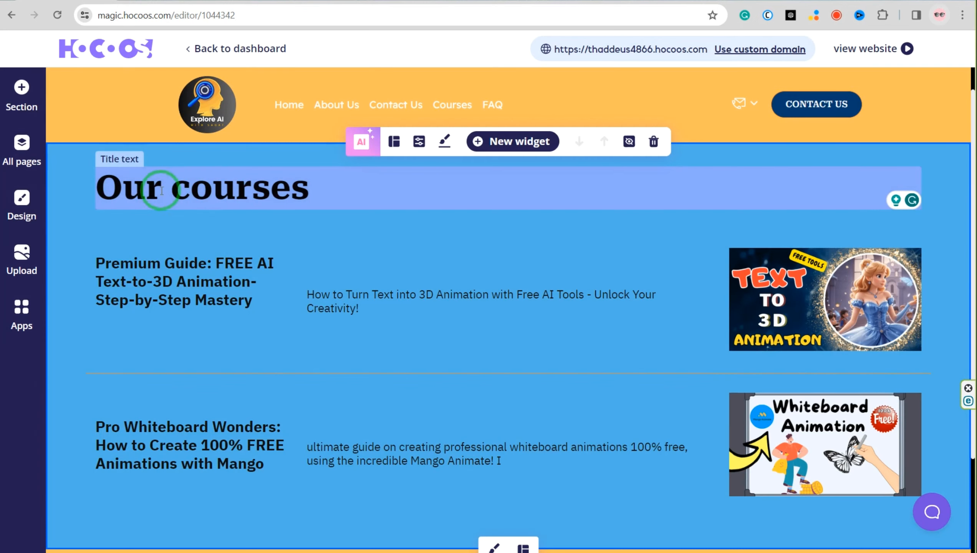
Replace the Our courses heading with the pasted text "Video Tutorial: AI Animations" and remove the extra blank lines below it
{"action": "triple_click", "coordinate": [161, 191]}
{"action": "right_click", "coordinate": [162, 191]}
{"action": "left_click", "coordinate": [204, 268]}
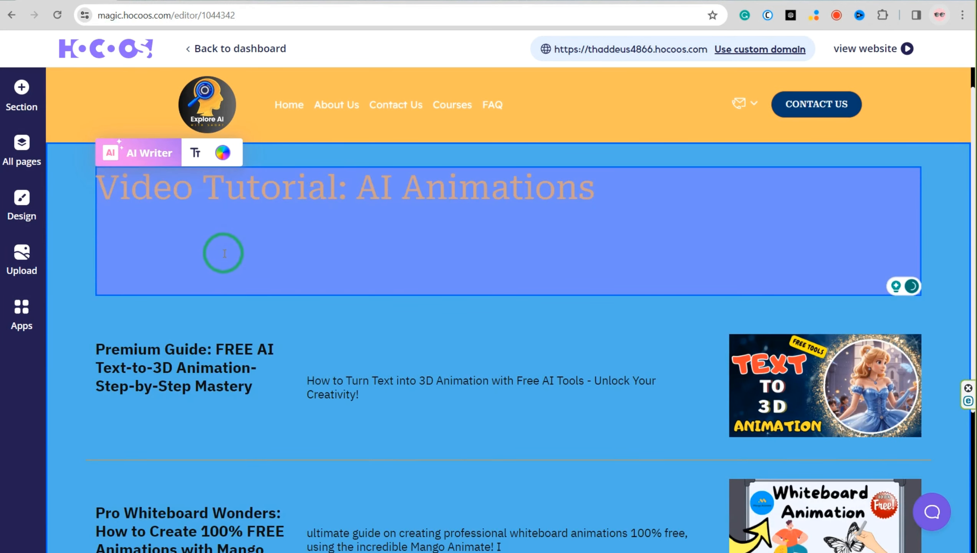
{"action": "key", "text": "BackSpace"}
{"action": "key", "text": "BackSpace"}
Format the Video Tutorial: AI Animations heading as bold black text
{"action": "left_click", "coordinate": [196, 154]}
{"action": "left_click", "coordinate": [224, 154]}
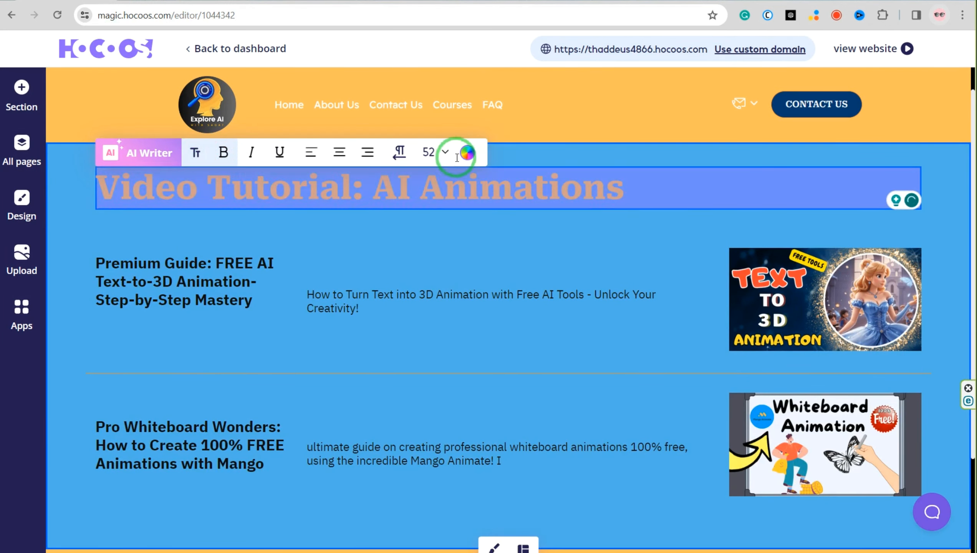
{"action": "left_click", "coordinate": [456, 156]}
{"action": "left_click", "coordinate": [247, 150]}
{"action": "left_click", "coordinate": [266, 233]}
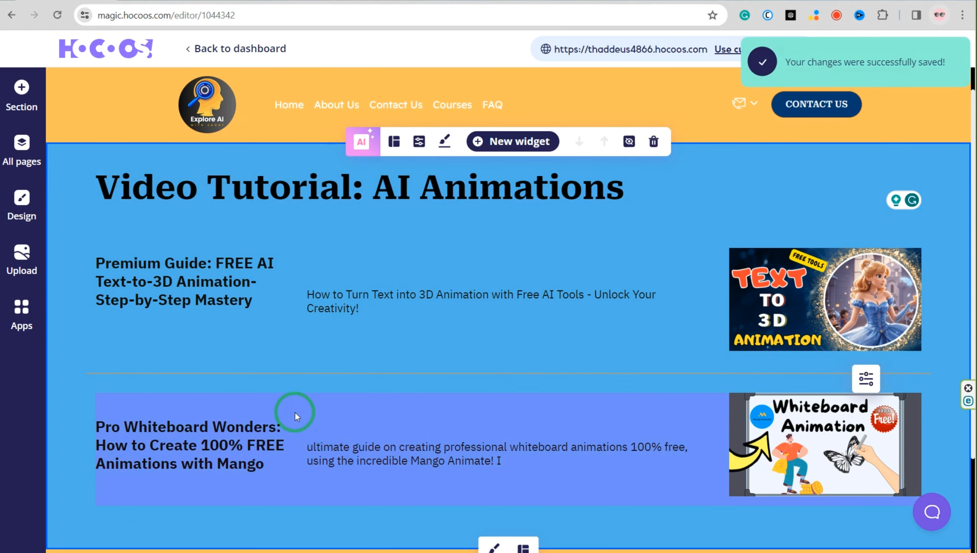
Open the link settings of the Text to 3D Animation image and choose an external link as its target
{"action": "scroll", "coordinate": [761, 369], "scroll_direction": "down", "scroll_amount": 3}
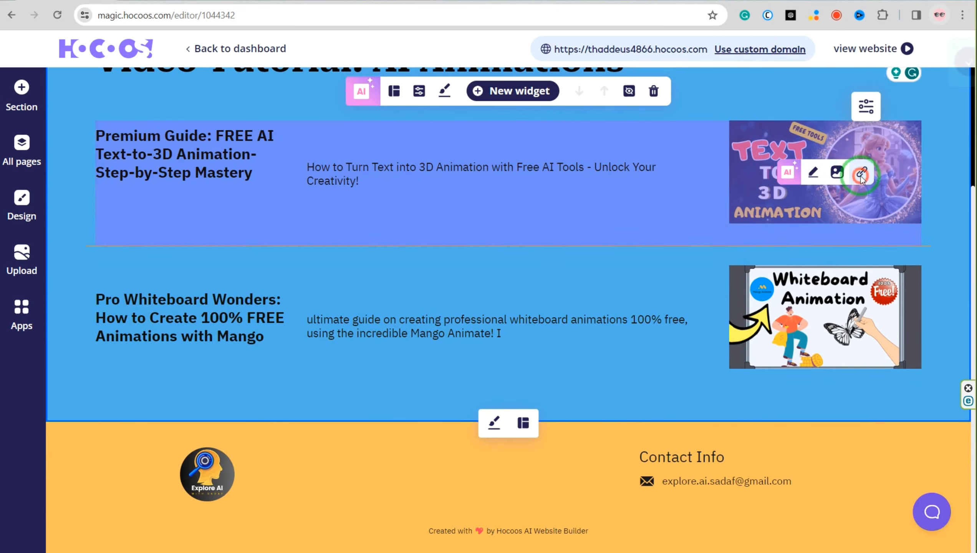
{"action": "left_click", "coordinate": [862, 175]}
{"action": "left_click", "coordinate": [731, 252]}
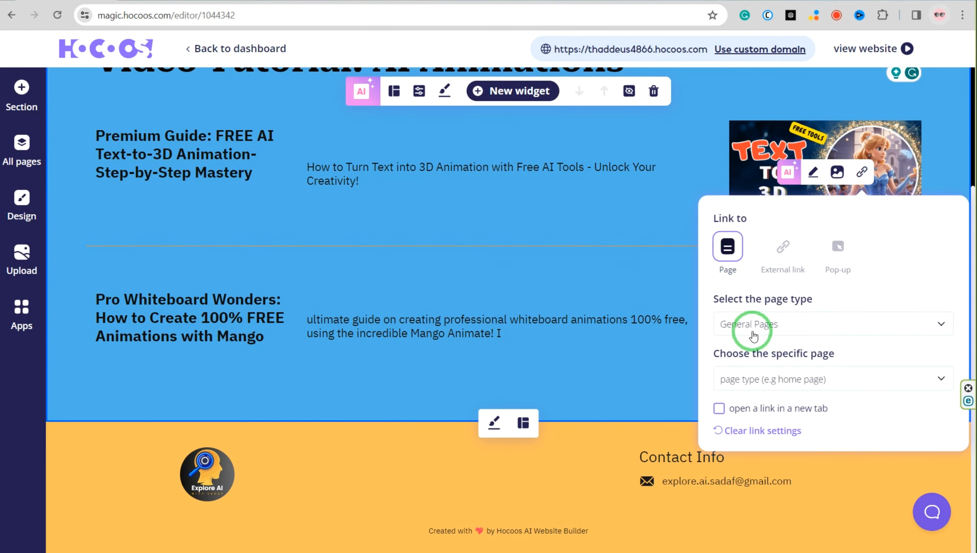
{"action": "left_click", "coordinate": [765, 381]}
{"action": "left_click", "coordinate": [757, 405]}
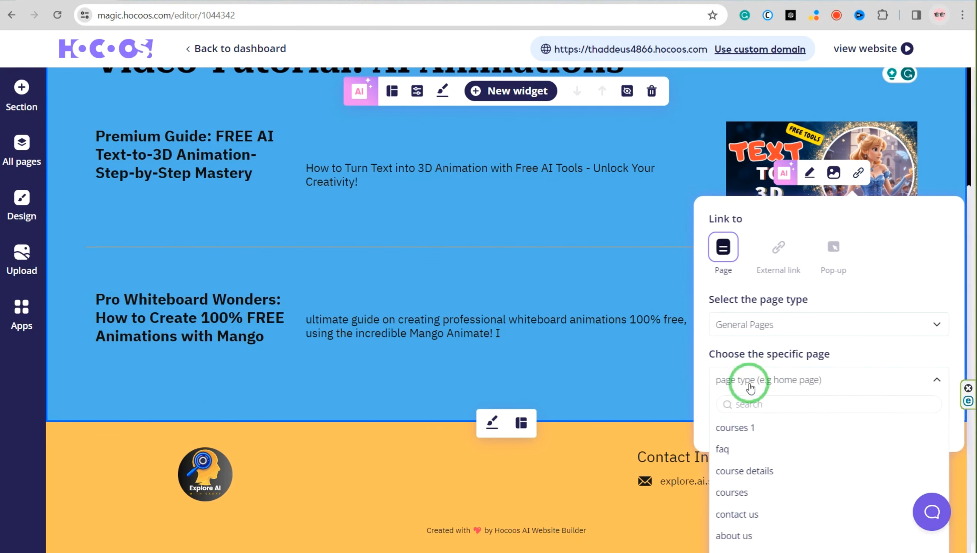
{"action": "left_click", "coordinate": [770, 376]}
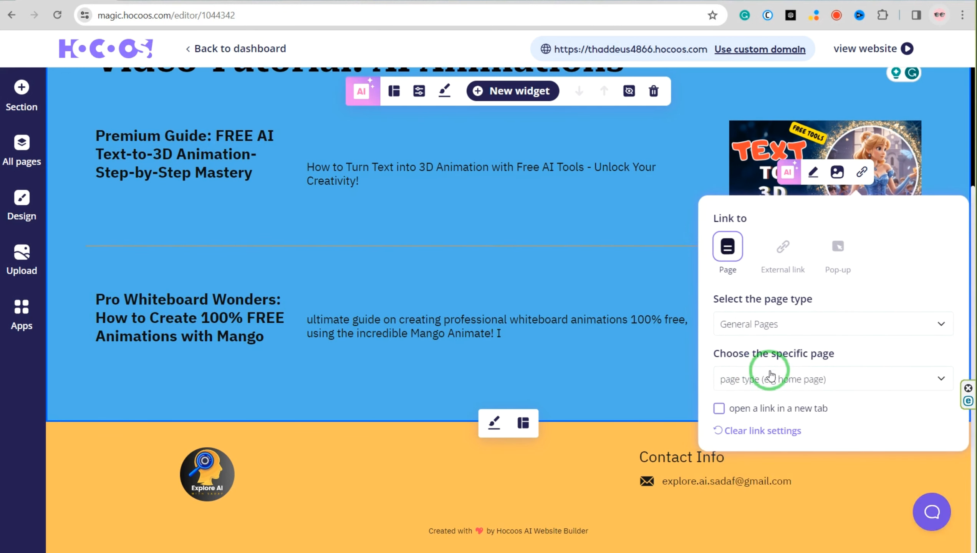
{"action": "left_click", "coordinate": [828, 245]}
{"action": "left_click", "coordinate": [780, 248]}
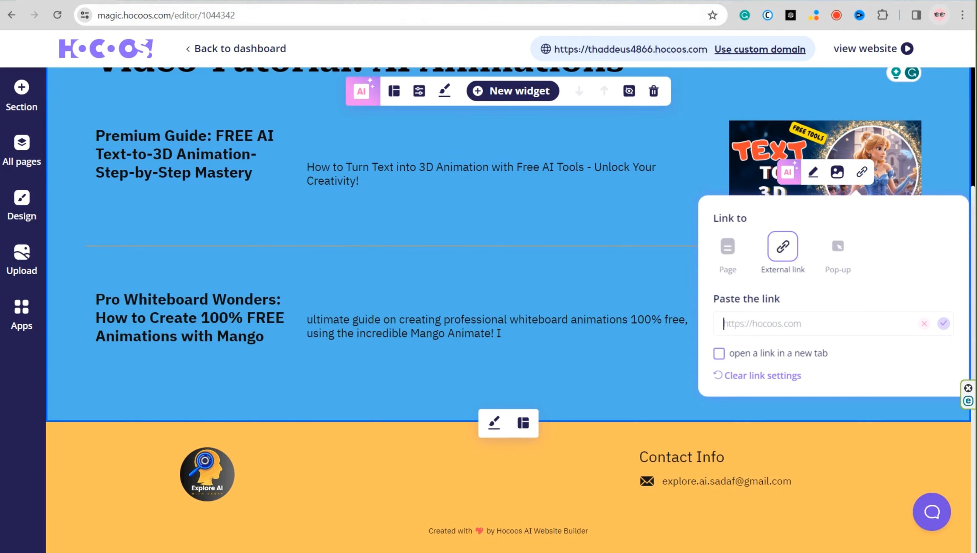
Switch to YouTube and copy the share link of the Premium Guide: FREE AI Text-to-3D Animation video
{"action": "left_click", "coordinate": [658, 1]}
{"action": "scroll", "coordinate": [404, 250], "scroll_direction": "up", "scroll_amount": 4}
{"action": "scroll", "coordinate": [658, 418], "scroll_direction": "down", "scroll_amount": 2}
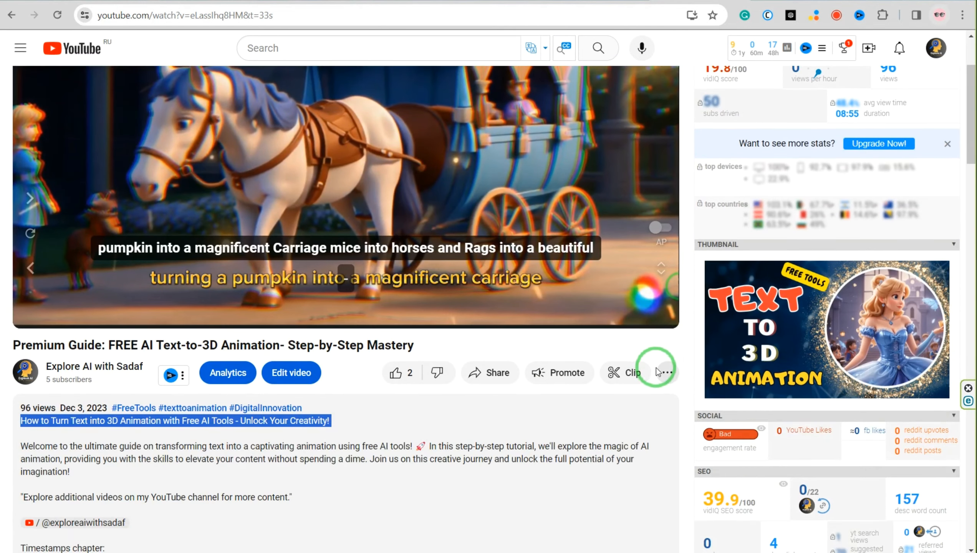
{"action": "left_click", "coordinate": [489, 377]}
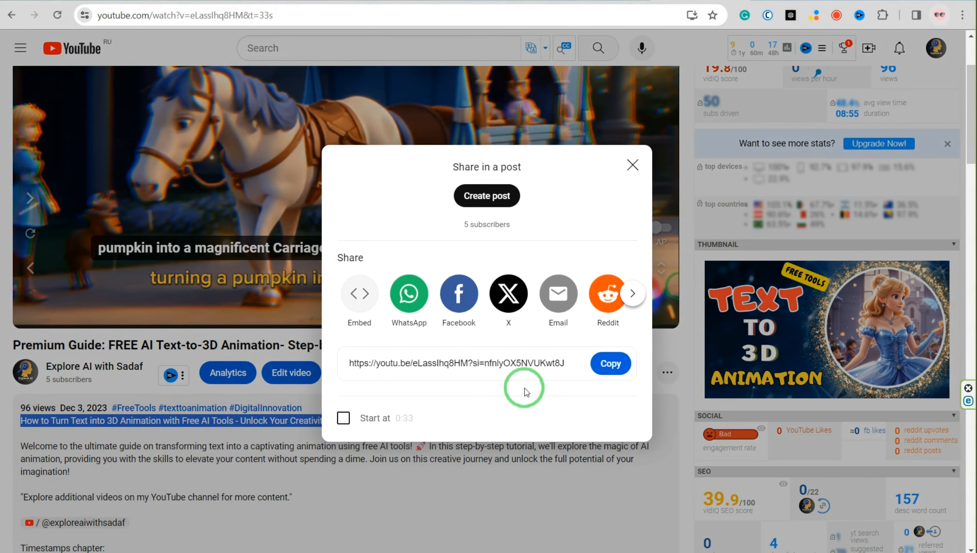
{"action": "left_click", "coordinate": [612, 364]}
Return to the Hocoos editor, paste the YouTube link as the image's external link, set it to open in a new tab, and save
{"action": "left_click", "coordinate": [109, 2]}
{"action": "right_click", "coordinate": [743, 329]}
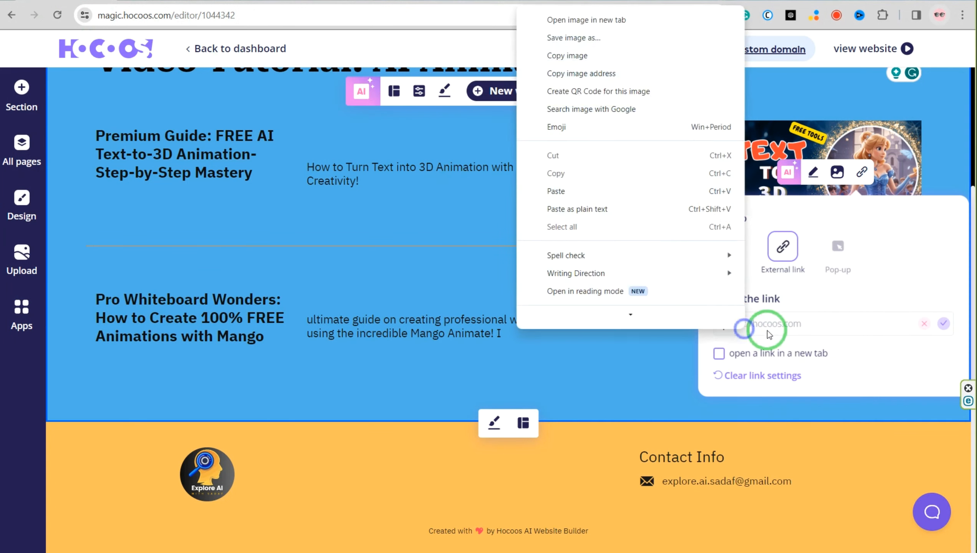
{"action": "left_click", "coordinate": [563, 185]}
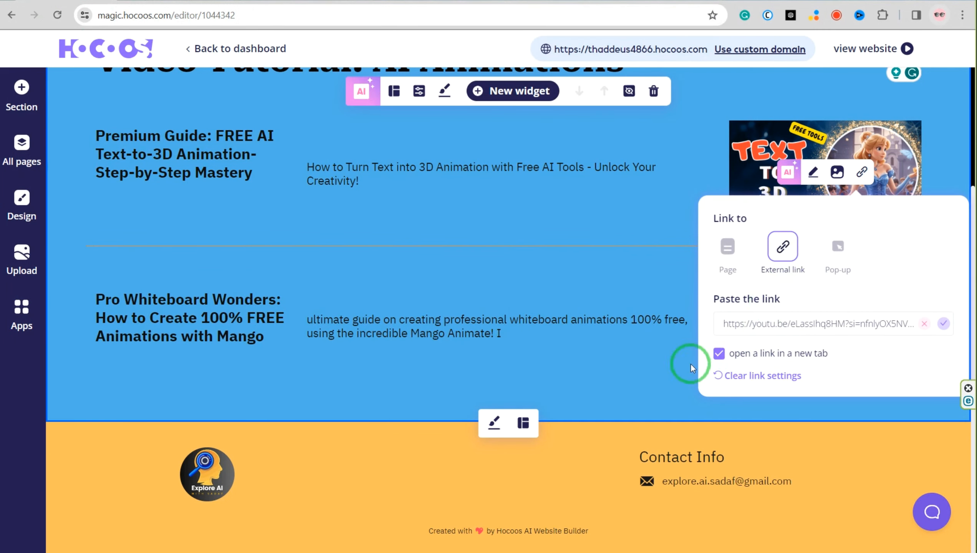
{"action": "left_click", "coordinate": [942, 325]}
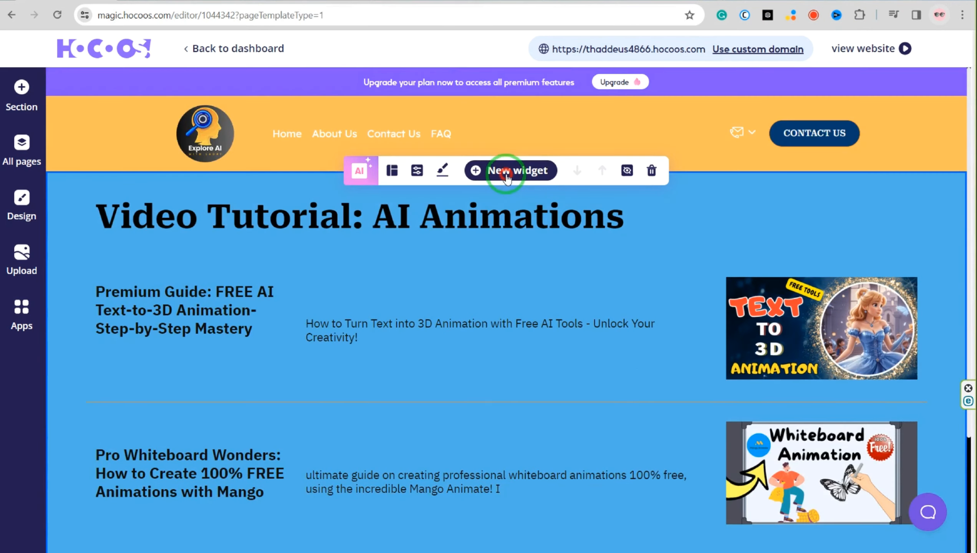
Add the Coming soon countdown smart banner with a side image below the animation courses
{"action": "left_click", "coordinate": [506, 176]}
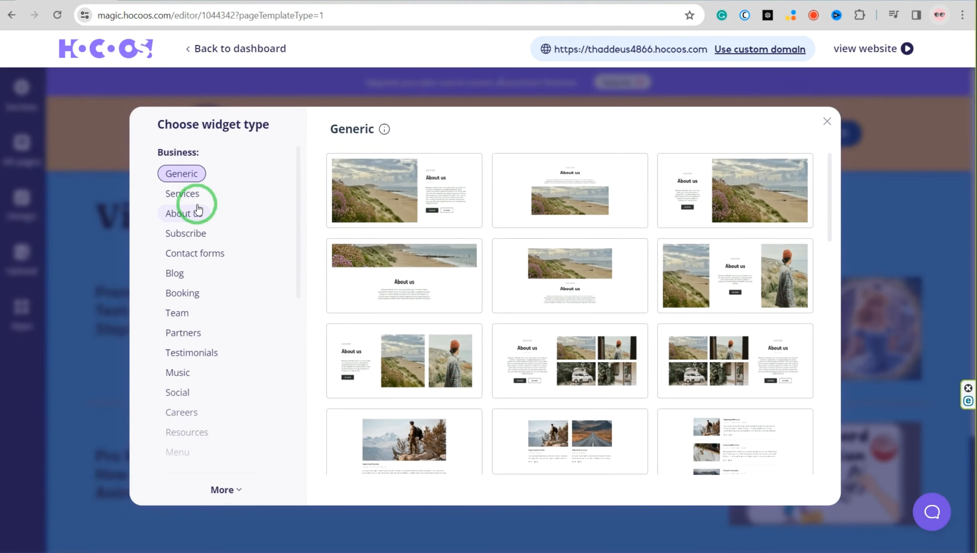
{"action": "scroll", "coordinate": [197, 372], "scroll_direction": "down", "scroll_amount": 3}
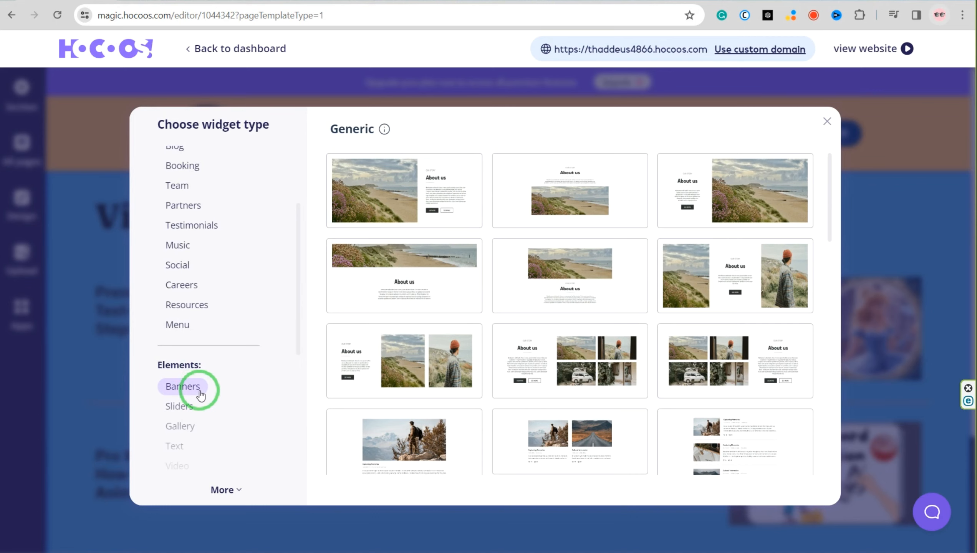
{"action": "scroll", "coordinate": [200, 396], "scroll_direction": "down", "scroll_amount": 7}
{"action": "left_click", "coordinate": [203, 303]}
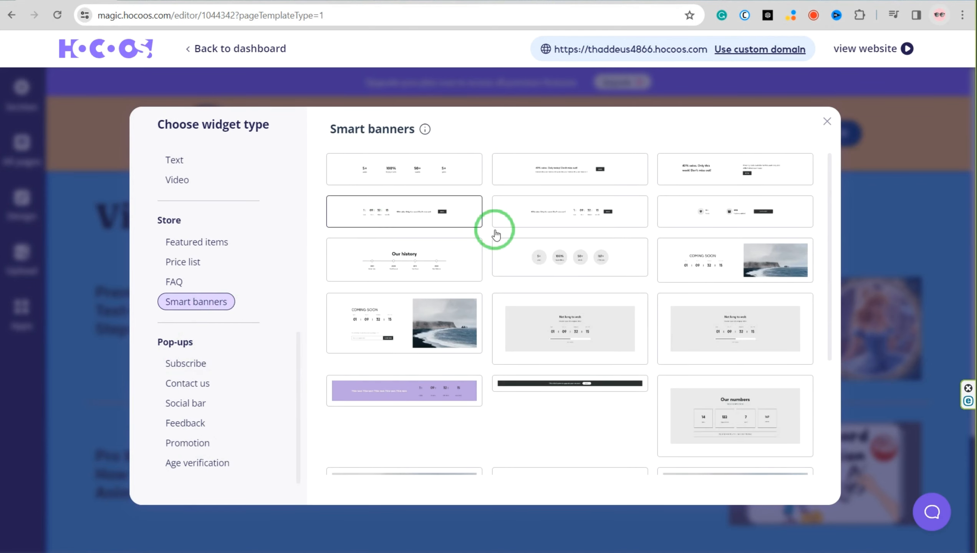
{"action": "left_click", "coordinate": [731, 274]}
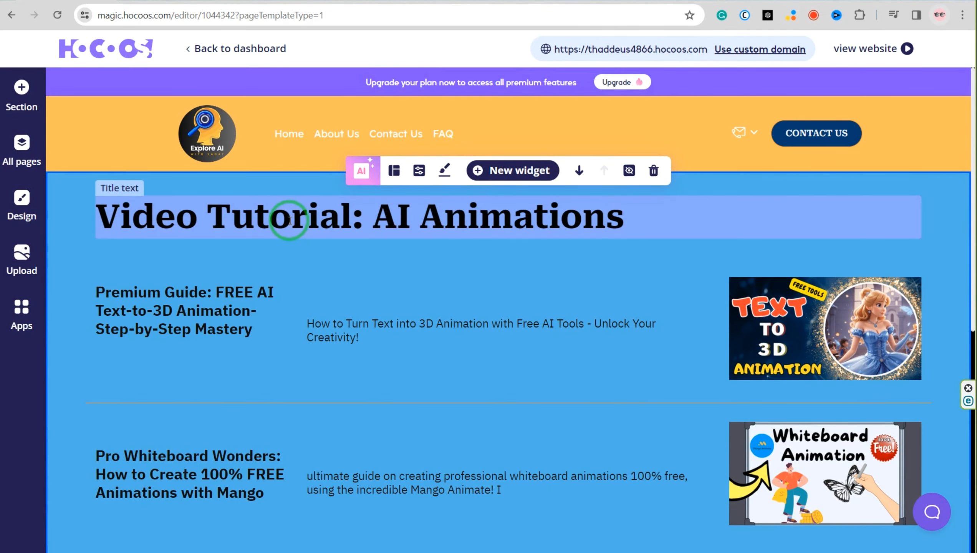
View the live website and review the home page from the hero section through the courses to the contact form
{"action": "left_click", "coordinate": [863, 46]}
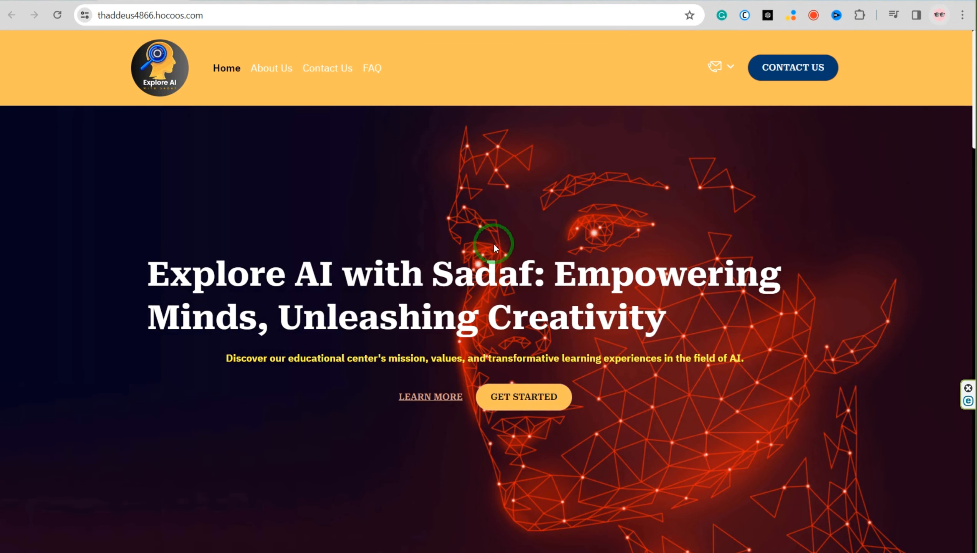
{"action": "scroll", "coordinate": [497, 191], "scroll_direction": "down", "scroll_amount": 2}
{"action": "scroll", "coordinate": [498, 191], "scroll_direction": "down", "scroll_amount": 15}
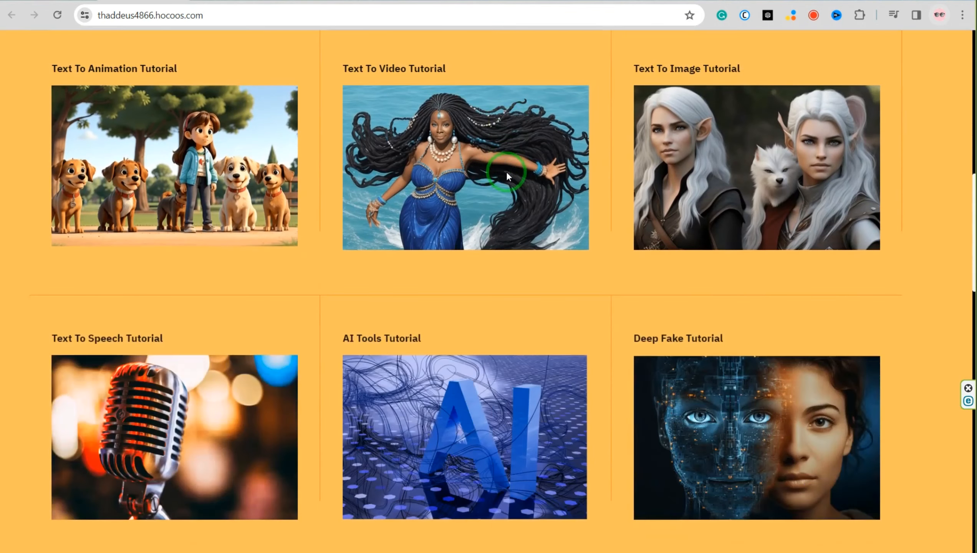
{"action": "scroll", "coordinate": [506, 176], "scroll_direction": "down", "scroll_amount": 20}
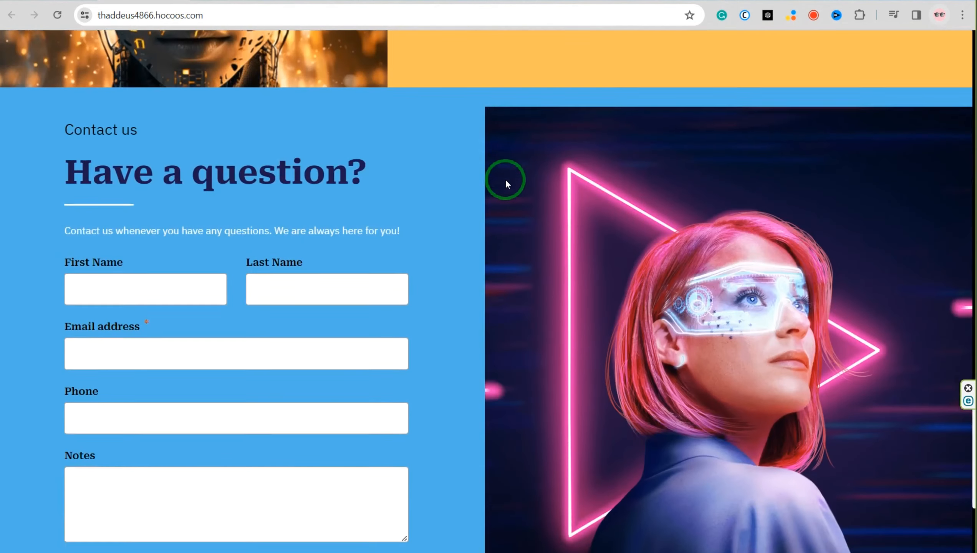
{"action": "scroll", "coordinate": [505, 184], "scroll_direction": "up", "scroll_amount": 20}
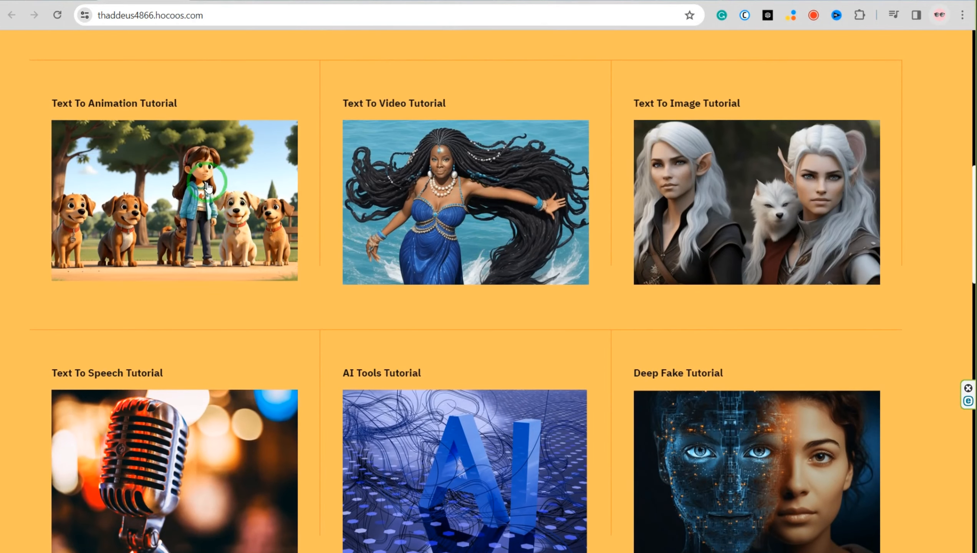
{"action": "scroll", "coordinate": [207, 187], "scroll_direction": "up", "scroll_amount": 5}
Open the Text To Animation Tutorial course on the live site, review its page, and test the Text to 3D Animation image's link
{"action": "left_click", "coordinate": [168, 385]}
{"action": "scroll", "coordinate": [175, 352], "scroll_direction": "down", "scroll_amount": 1}
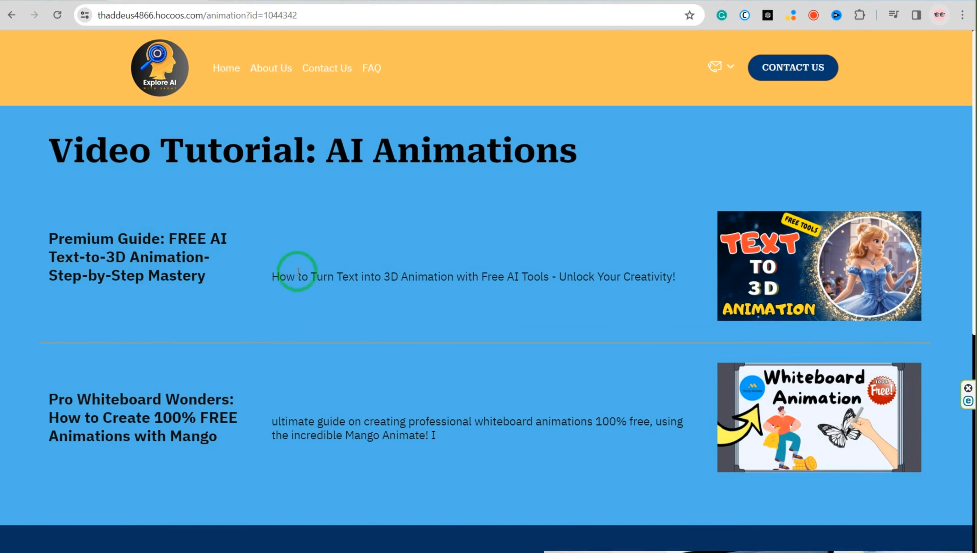
{"action": "scroll", "coordinate": [302, 349], "scroll_direction": "down", "scroll_amount": 6}
{"action": "scroll", "coordinate": [300, 345], "scroll_direction": "down", "scroll_amount": 3}
{"action": "scroll", "coordinate": [300, 355], "scroll_direction": "up", "scroll_amount": 9}
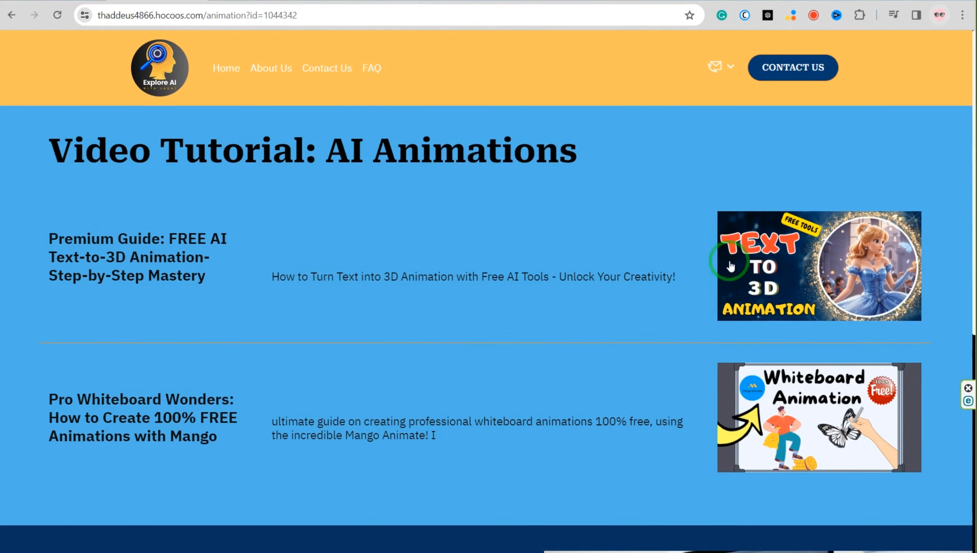
{"action": "left_click", "coordinate": [790, 261]}
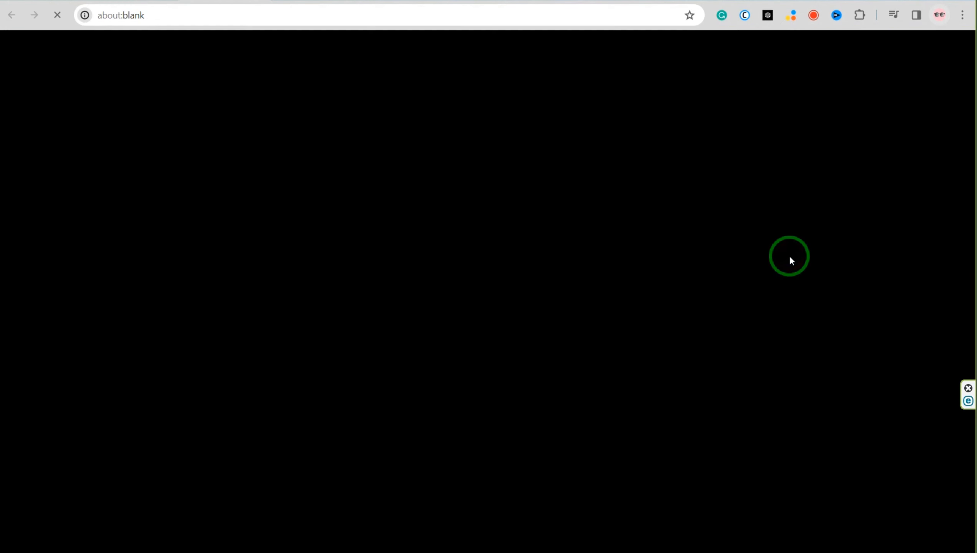
Leave the YouTube video, return to the live website, and review its Contact Us page and the questions on its FAQ page
{"action": "left_click", "coordinate": [244, 1]}
{"action": "scroll", "coordinate": [262, 331], "scroll_direction": "down", "scroll_amount": 5}
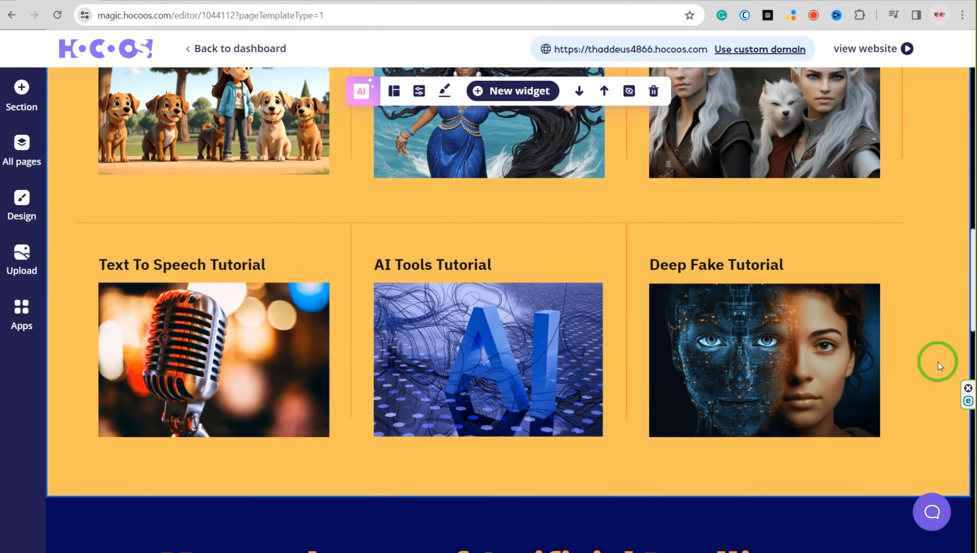
{"action": "scroll", "coordinate": [938, 362], "scroll_direction": "up", "scroll_amount": 10}
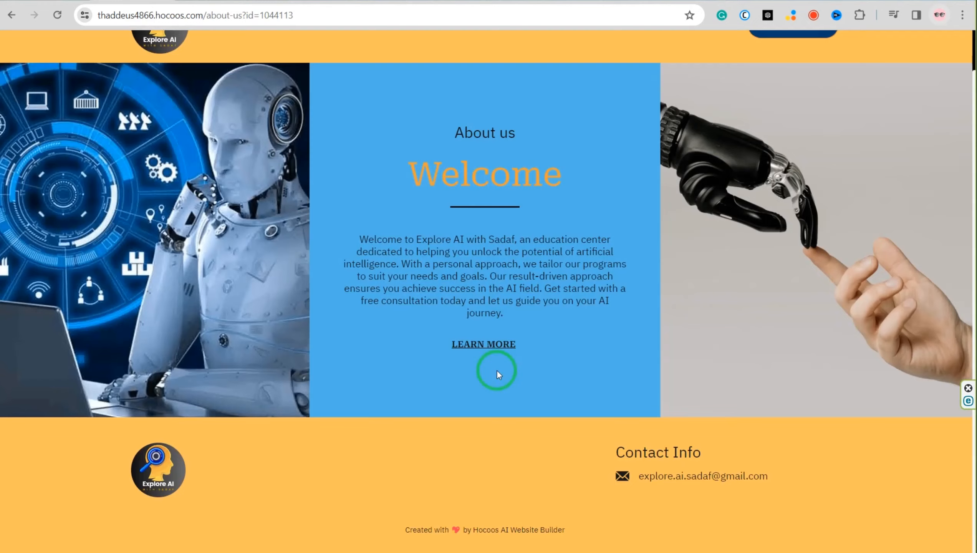
{"action": "scroll", "coordinate": [497, 369], "scroll_direction": "up", "scroll_amount": 5}
{"action": "left_click", "coordinate": [330, 68]}
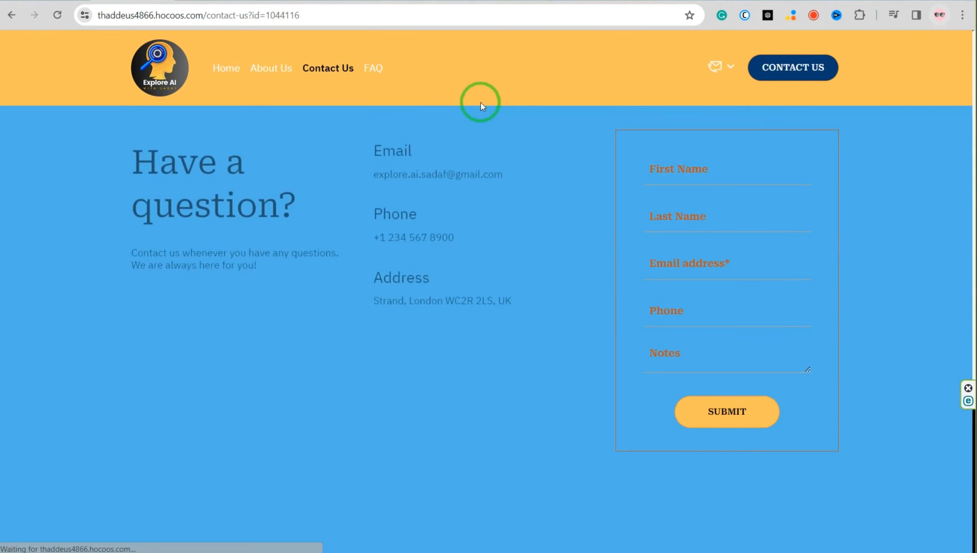
{"action": "left_click", "coordinate": [370, 69]}
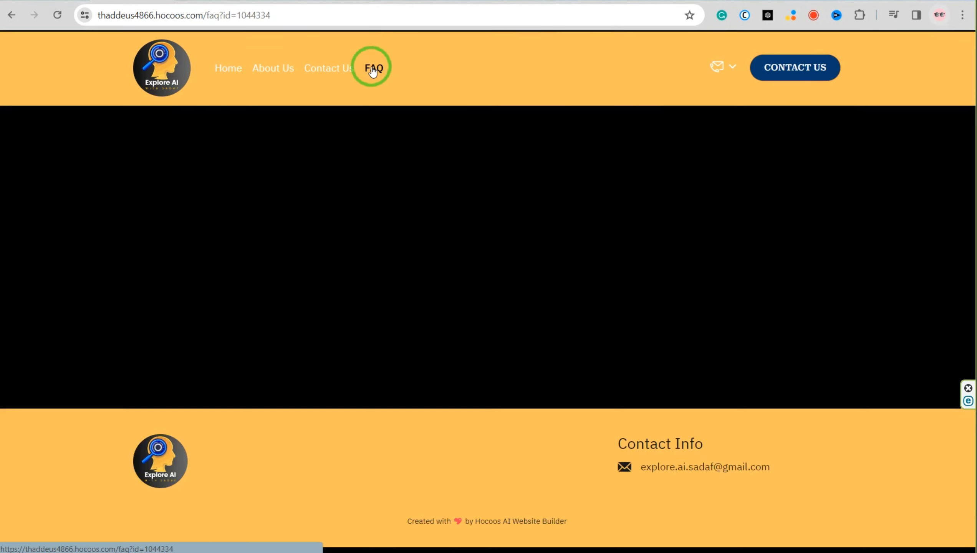
{"action": "scroll", "coordinate": [612, 294], "scroll_direction": "down", "scroll_amount": 1}
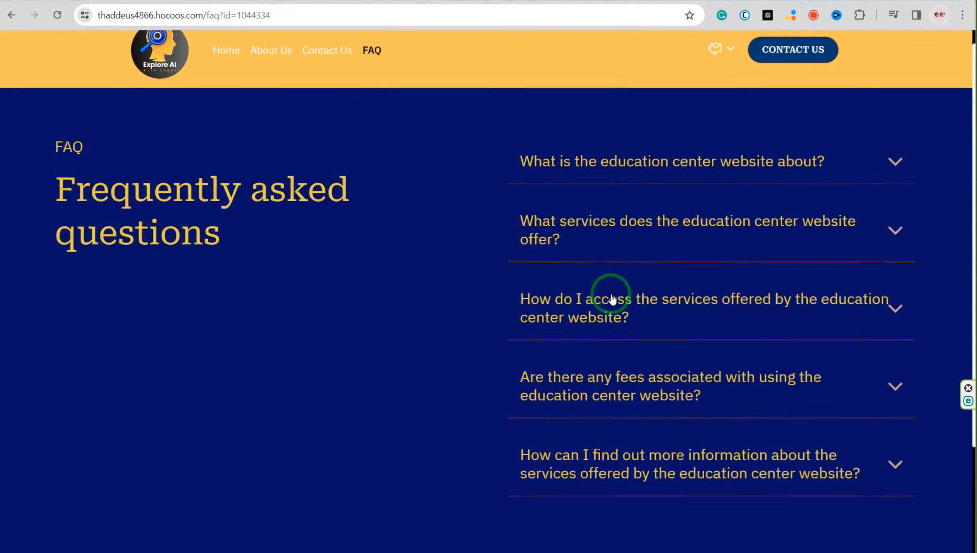
Switch back to the Hocoos editor and exit it to the dashboard, confirming to stop editing the site
{"action": "scroll", "coordinate": [426, 174], "scroll_direction": "up", "scroll_amount": 1}
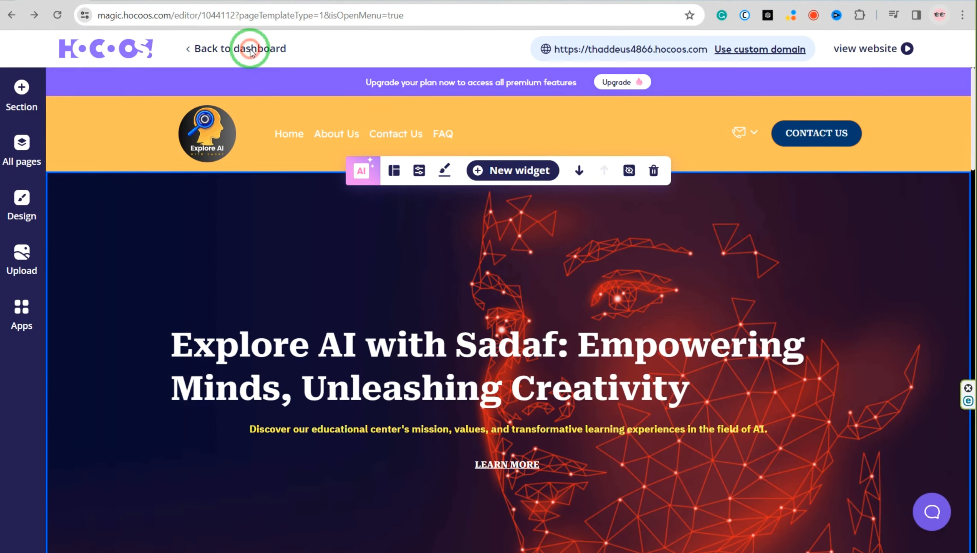
{"action": "left_click", "coordinate": [251, 50]}
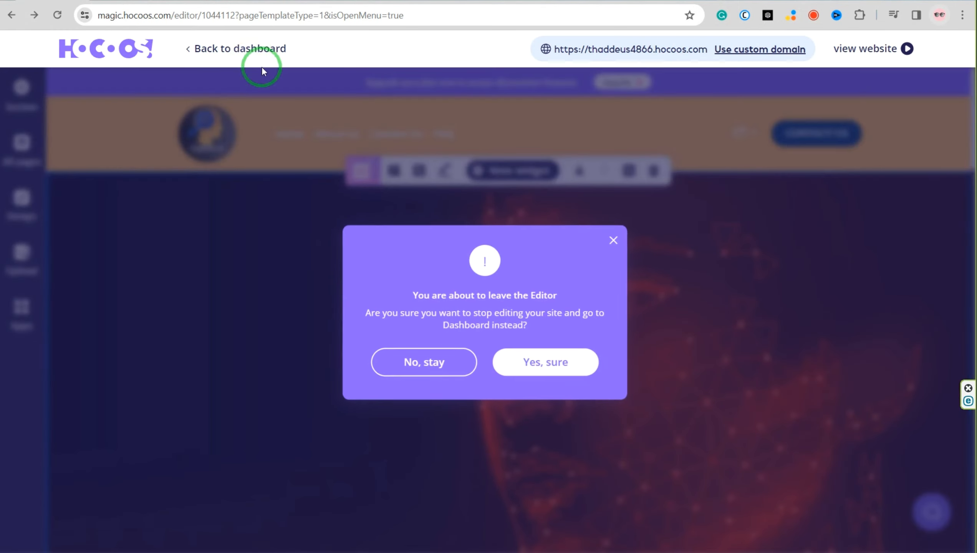
{"action": "left_click", "coordinate": [552, 361]}
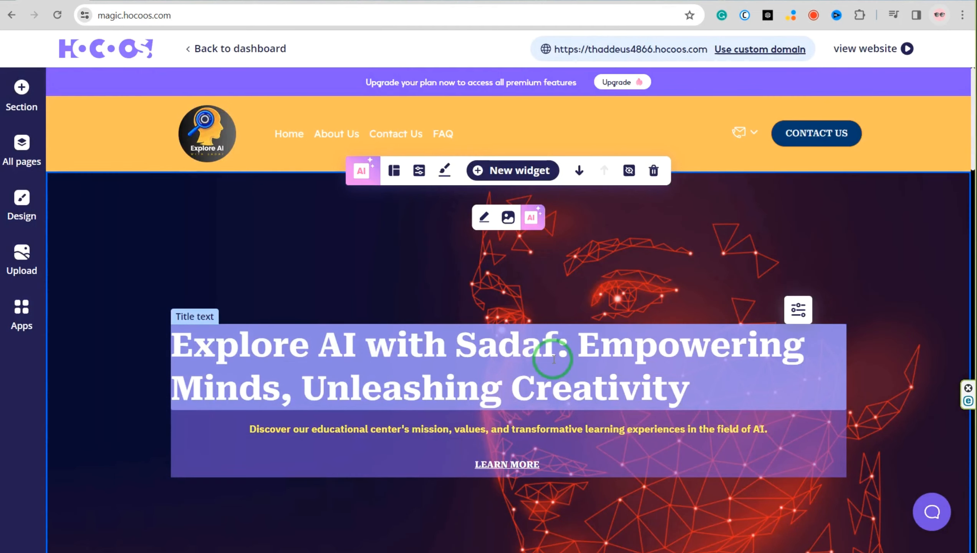